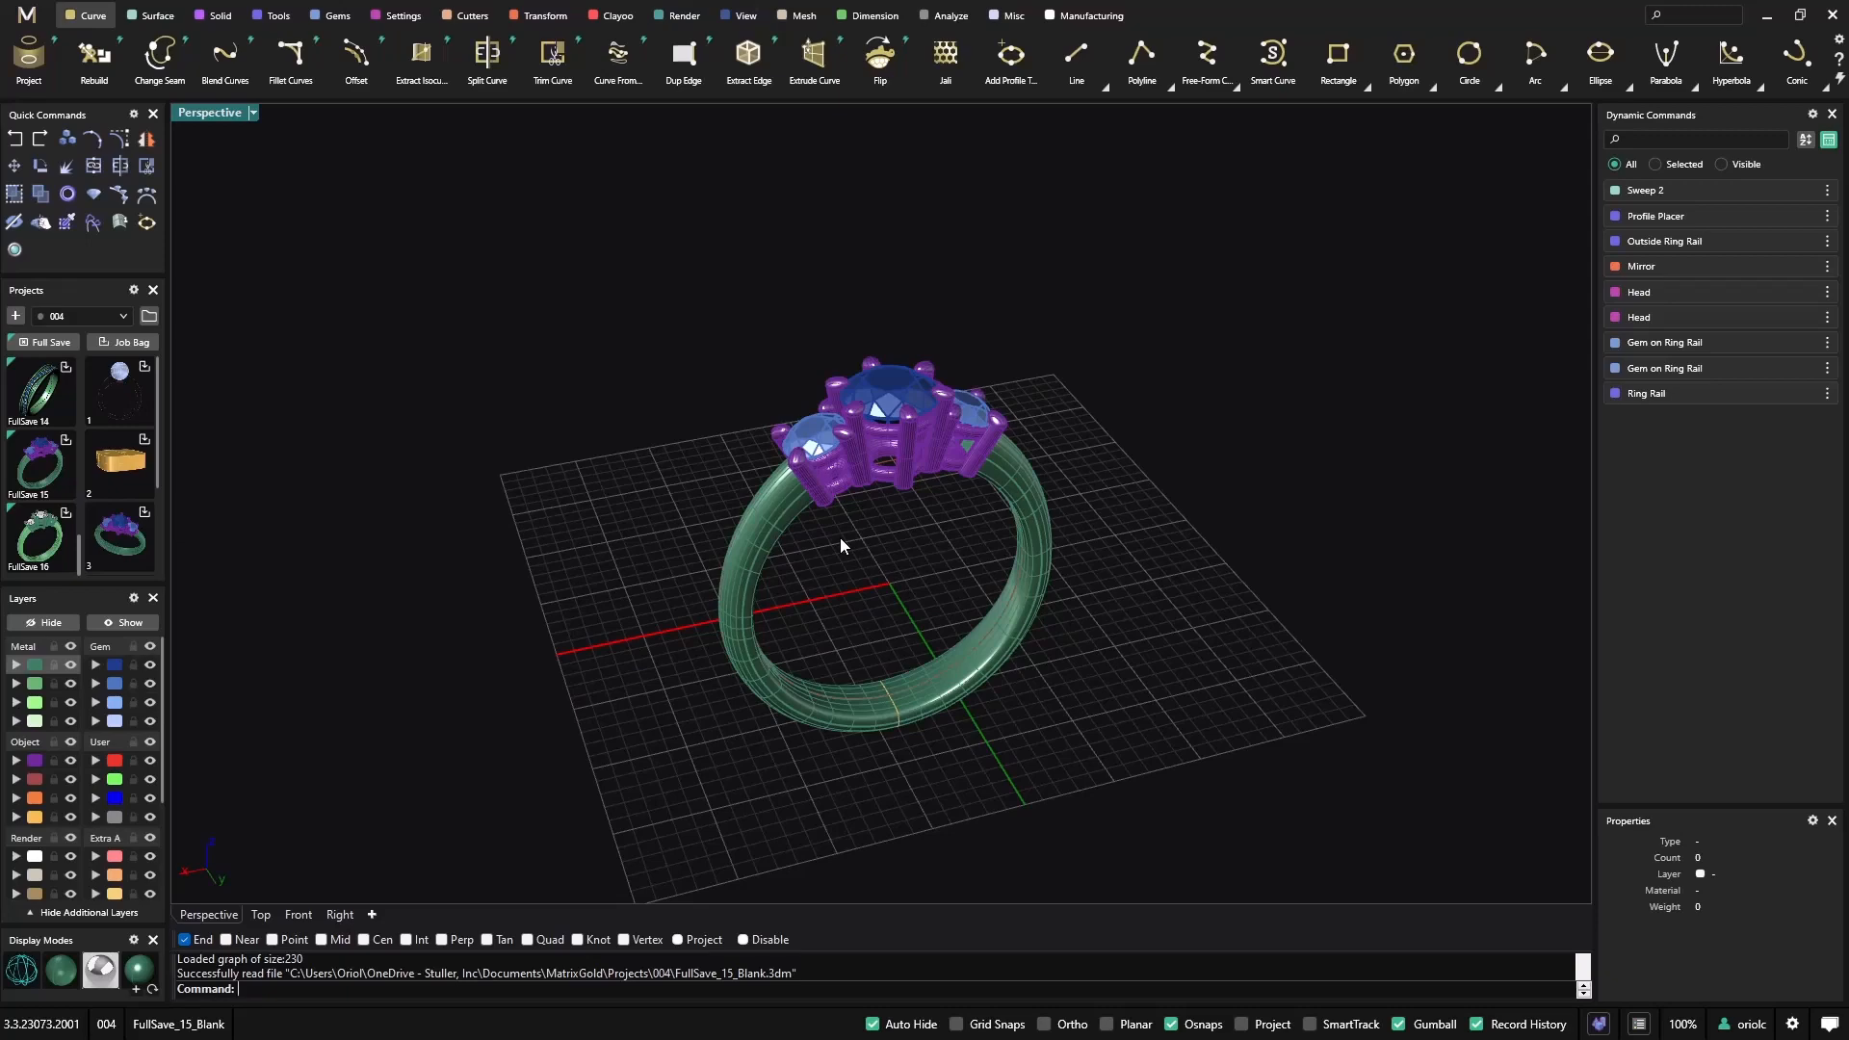
pyautogui.moveTo(890, 586); pyautogui.dragTo(1027, 425, button='right')
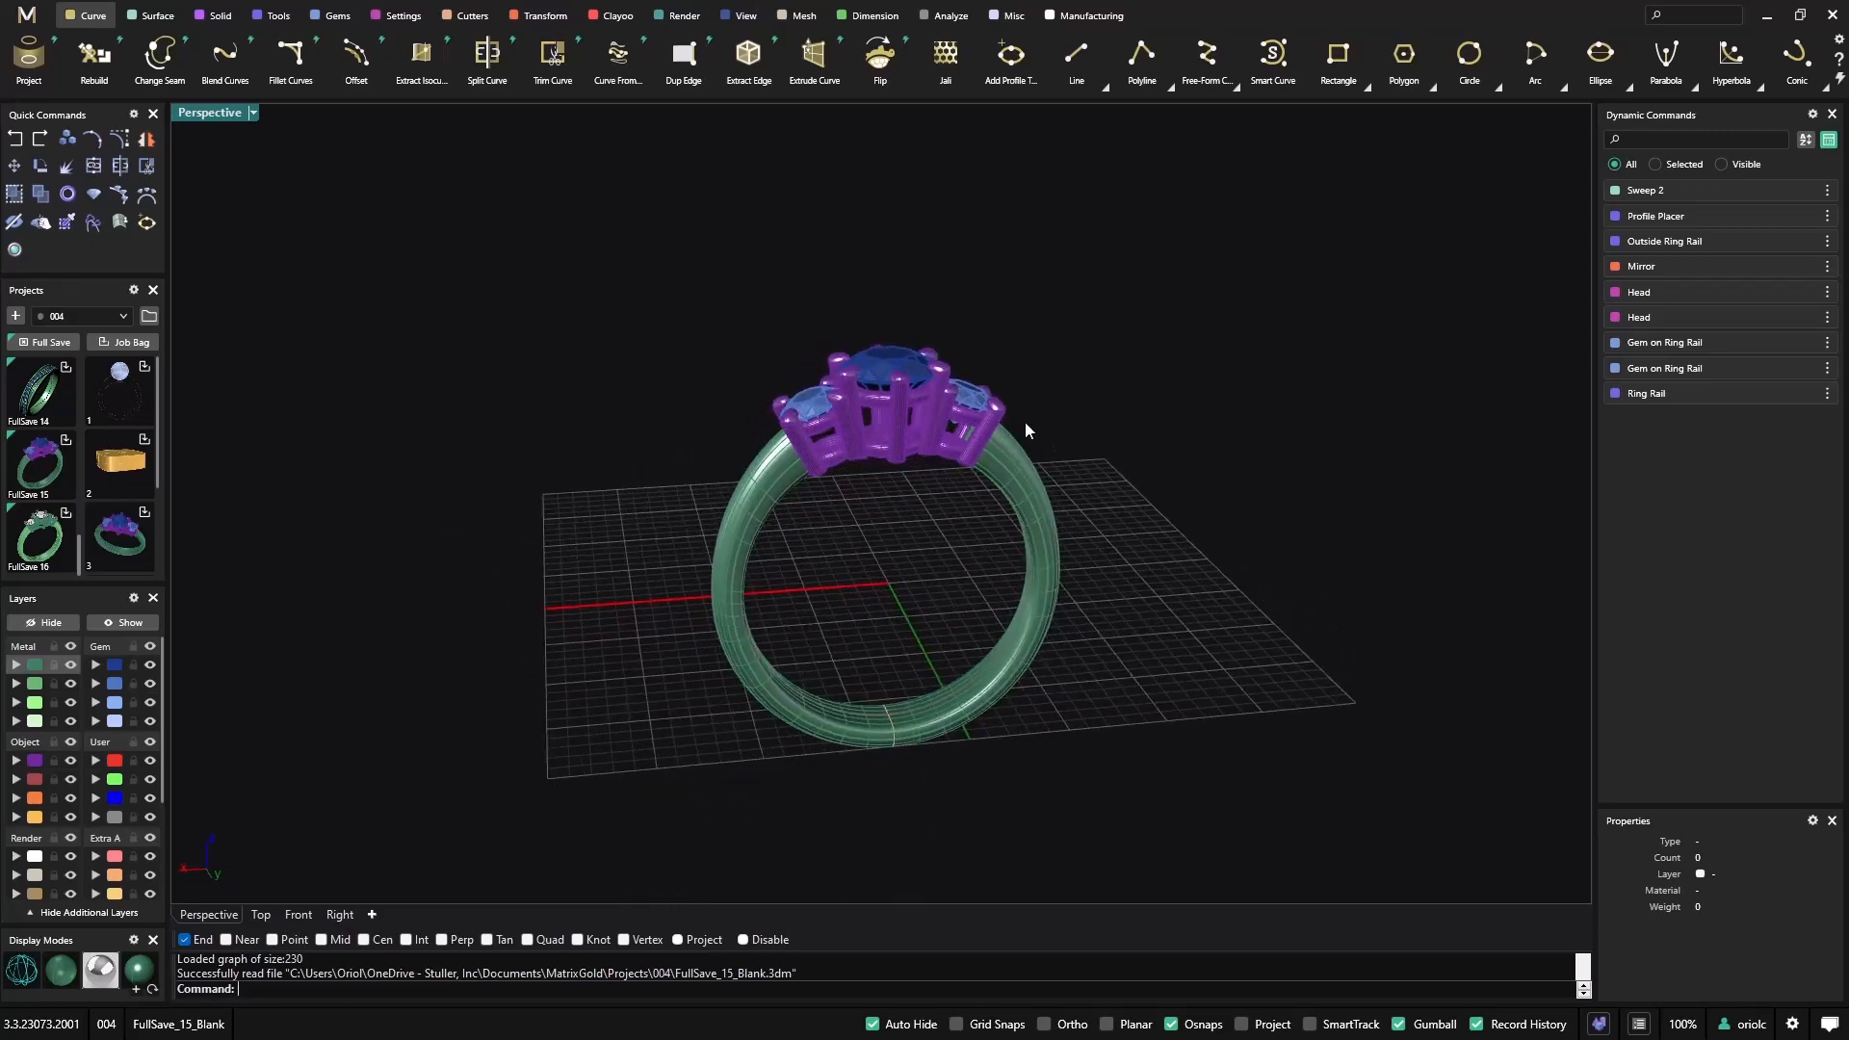
pyautogui.moveTo(665, 681); pyautogui.dragTo(627, 620, button='right')
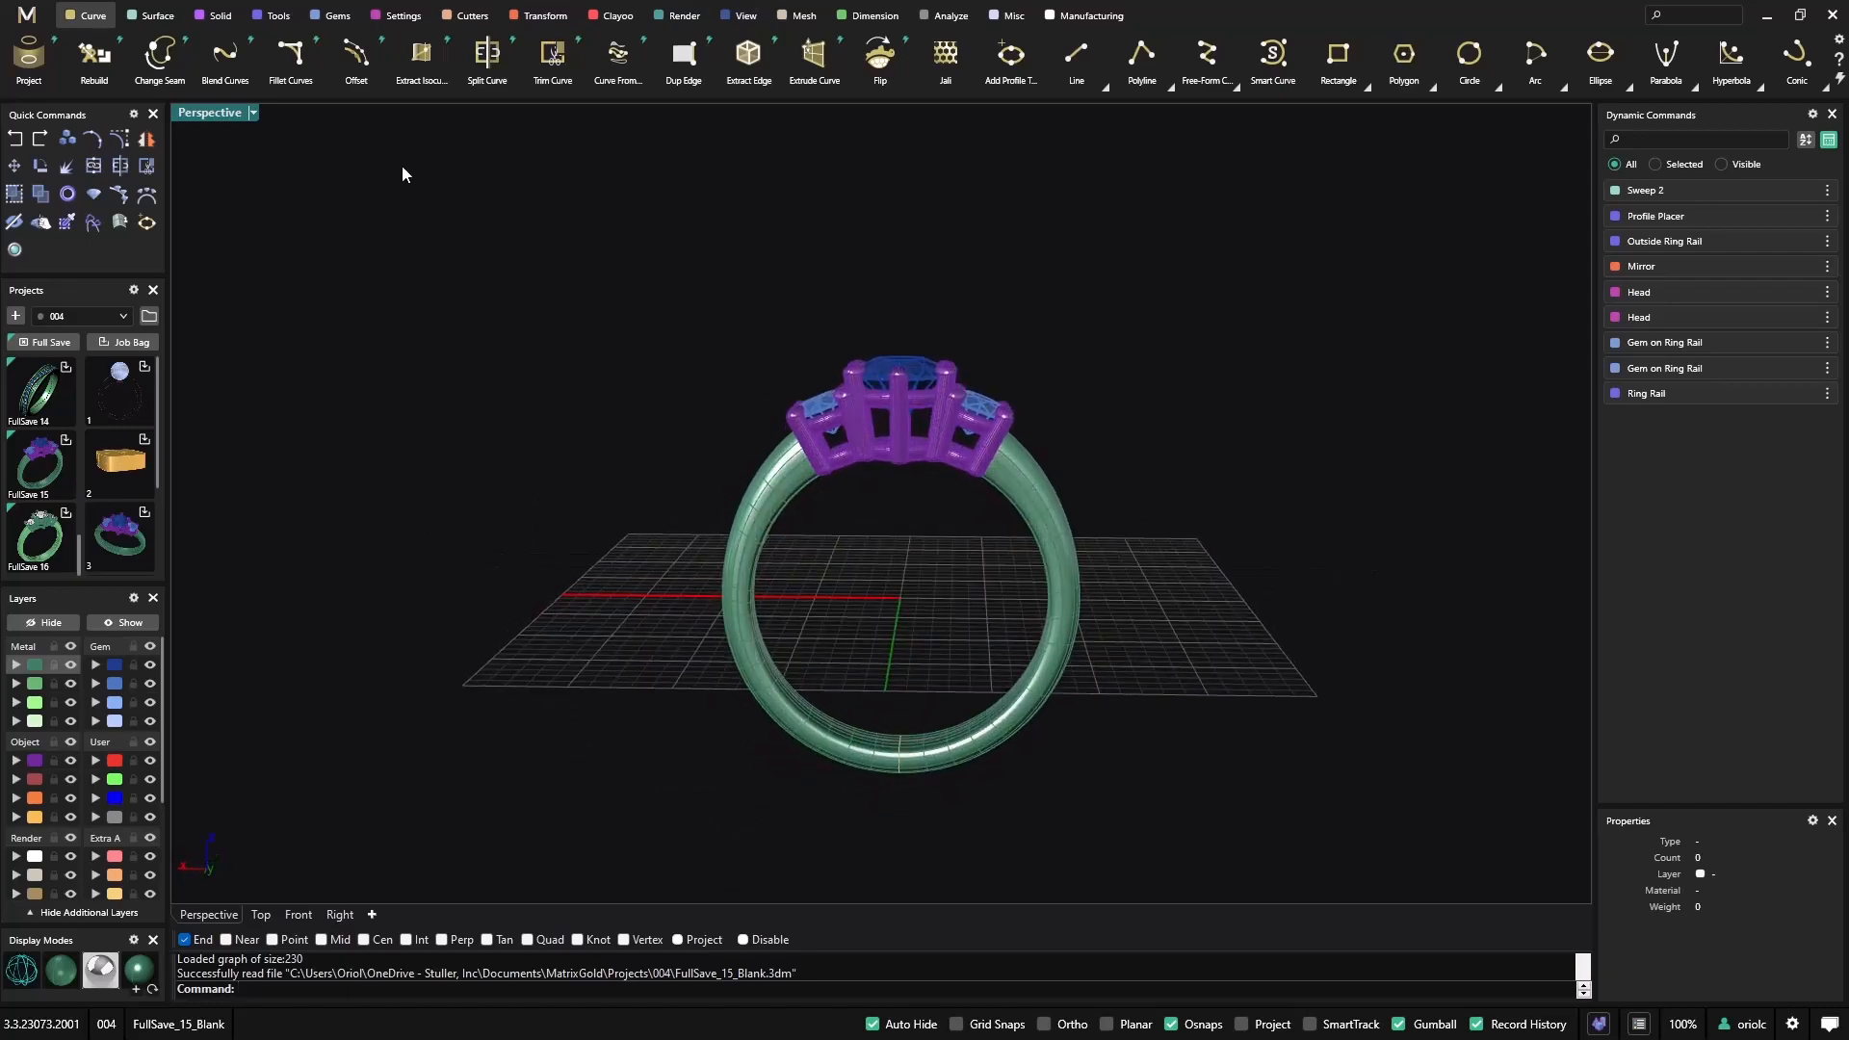
pyautogui.click(1088, 15)
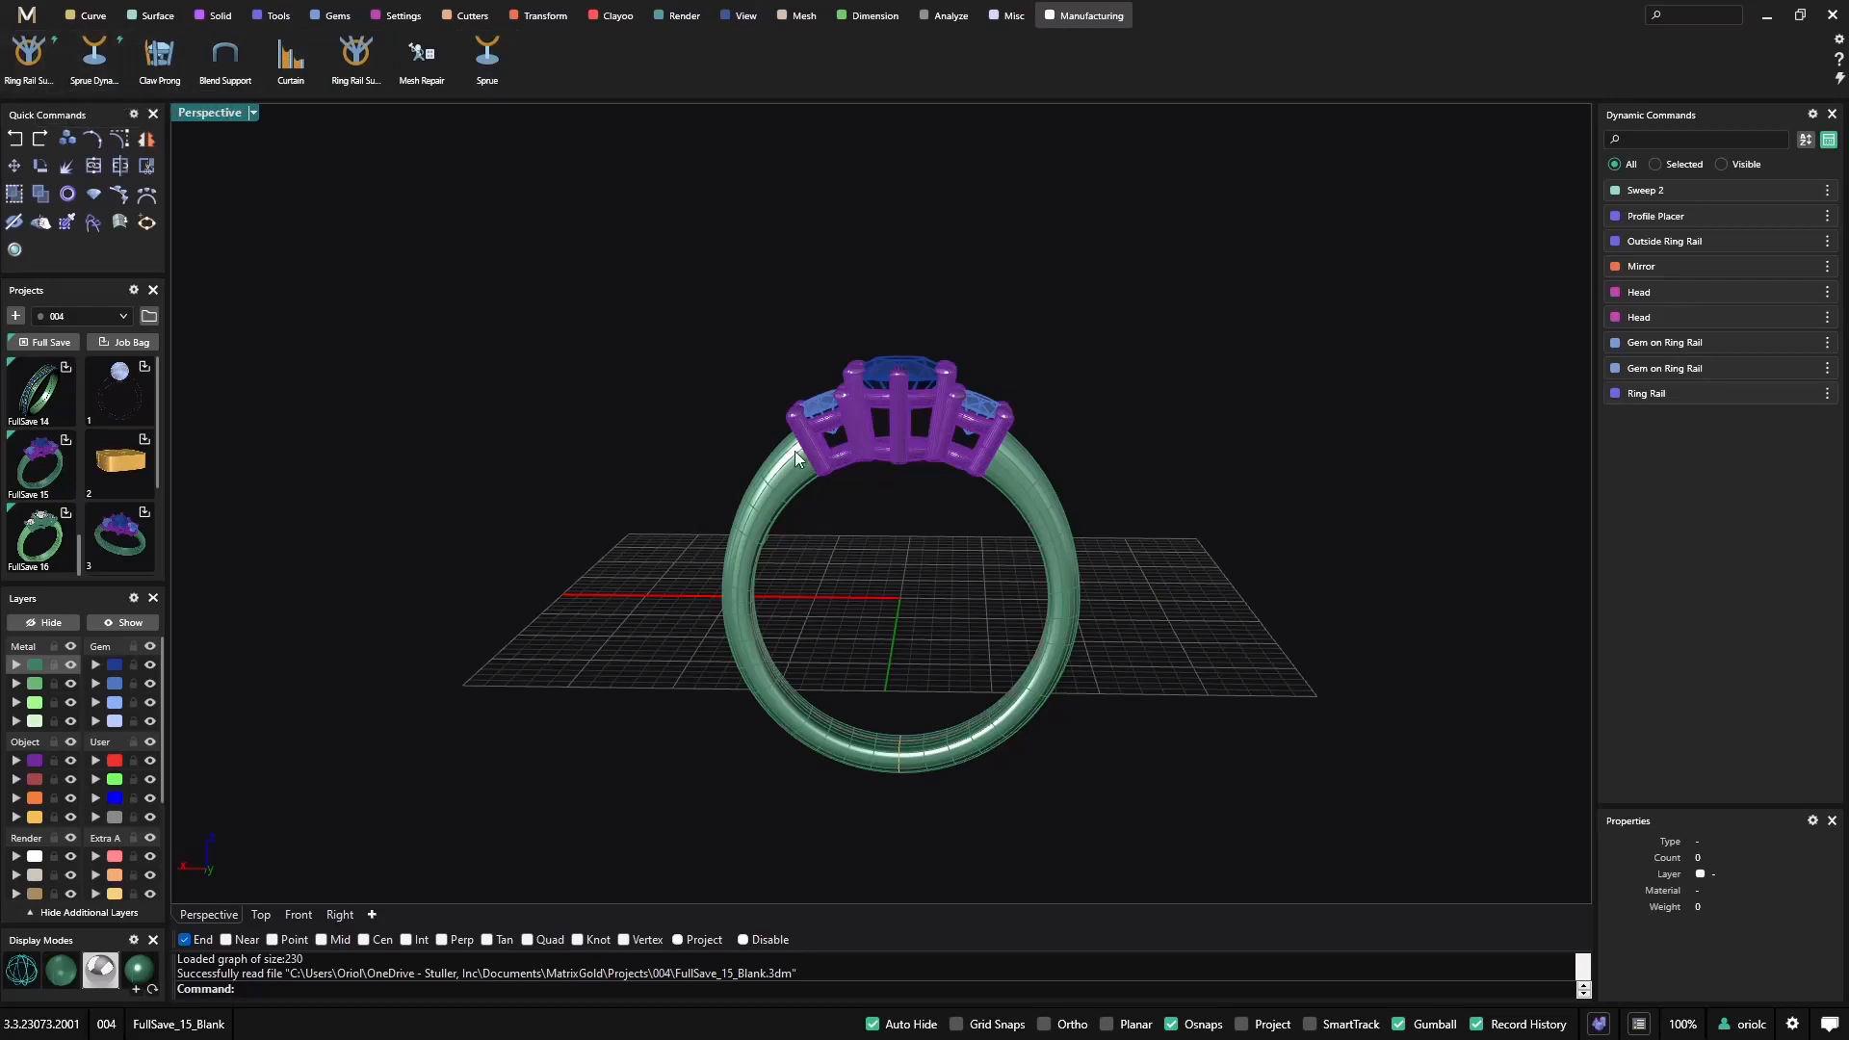
pyautogui.click(27, 66)
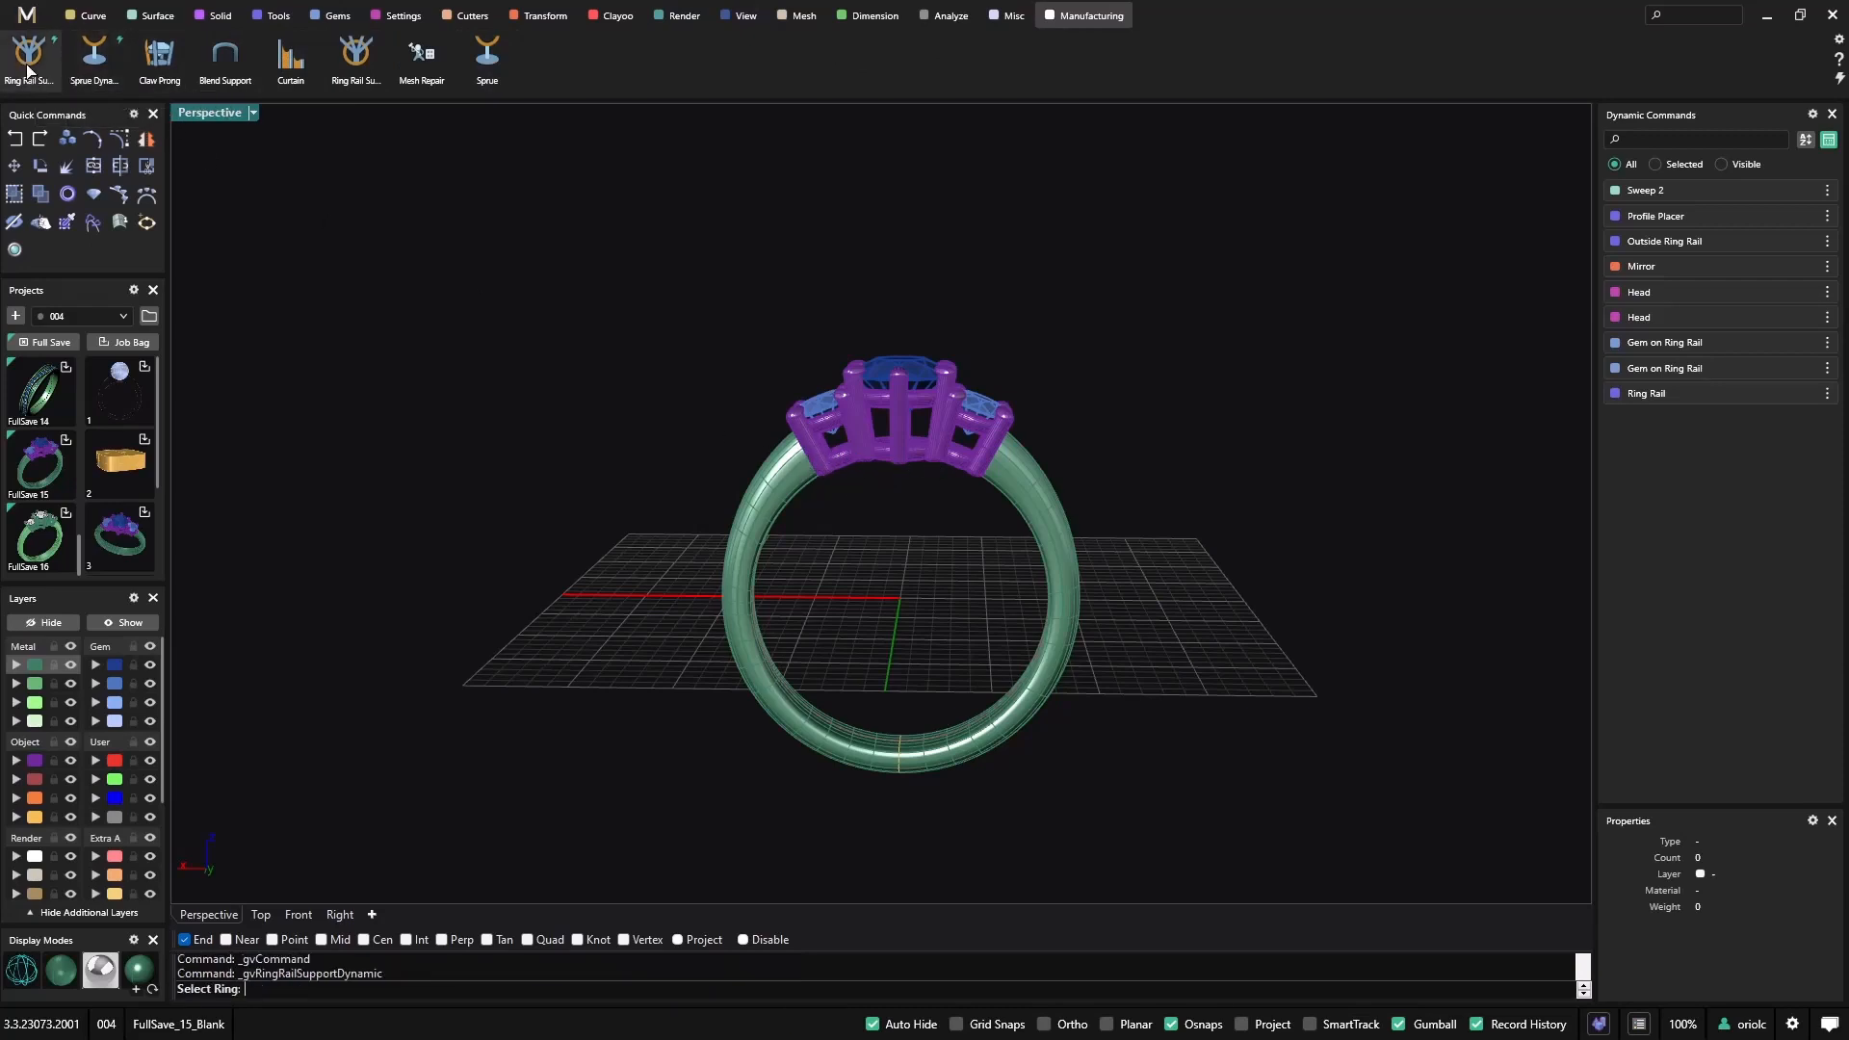
pyautogui.click(959, 763)
pyautogui.moveTo(958, 763); pyautogui.dragTo(995, 508, button='right')
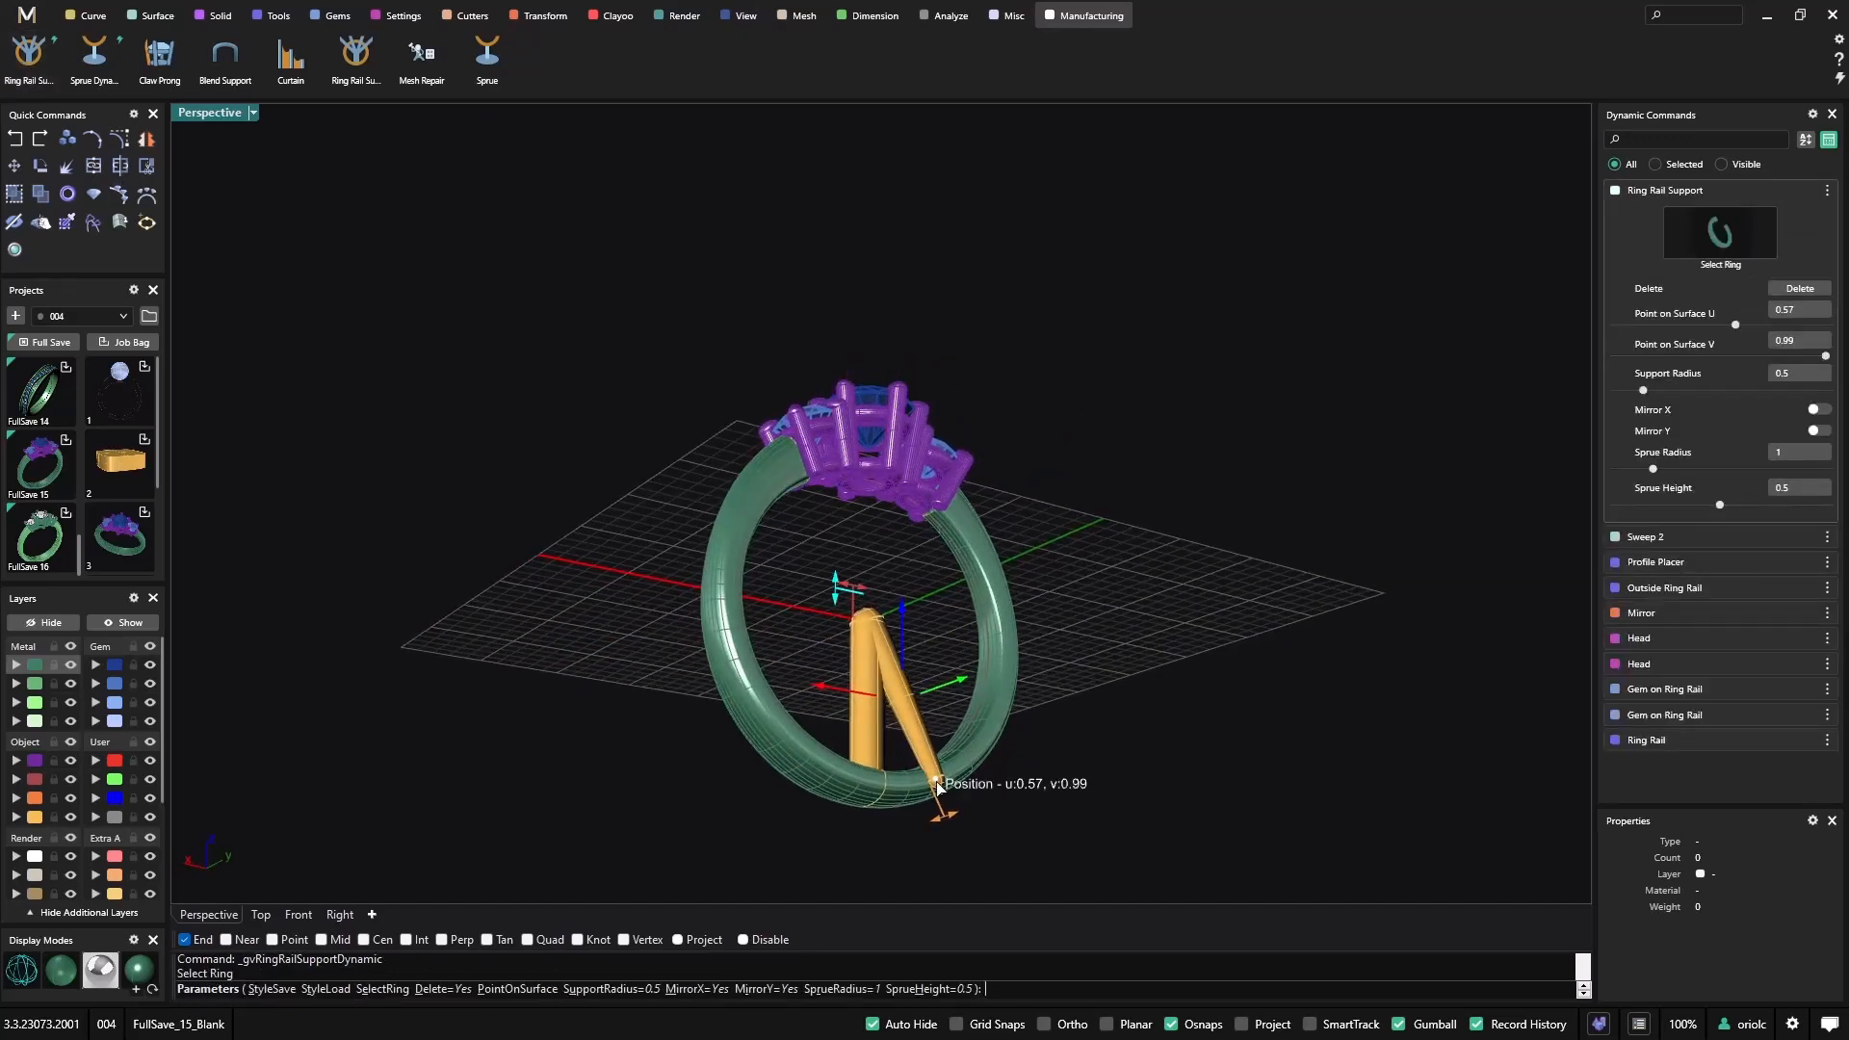
pyautogui.moveTo(966, 770); pyautogui.dragTo(934, 523)
pyautogui.press('Escape')
# Boolean-union the ring band with all the head rails and prongs into a single body.
pyautogui.moveTo(1084, 597); pyautogui.dragTo(1164, 552, button='right')
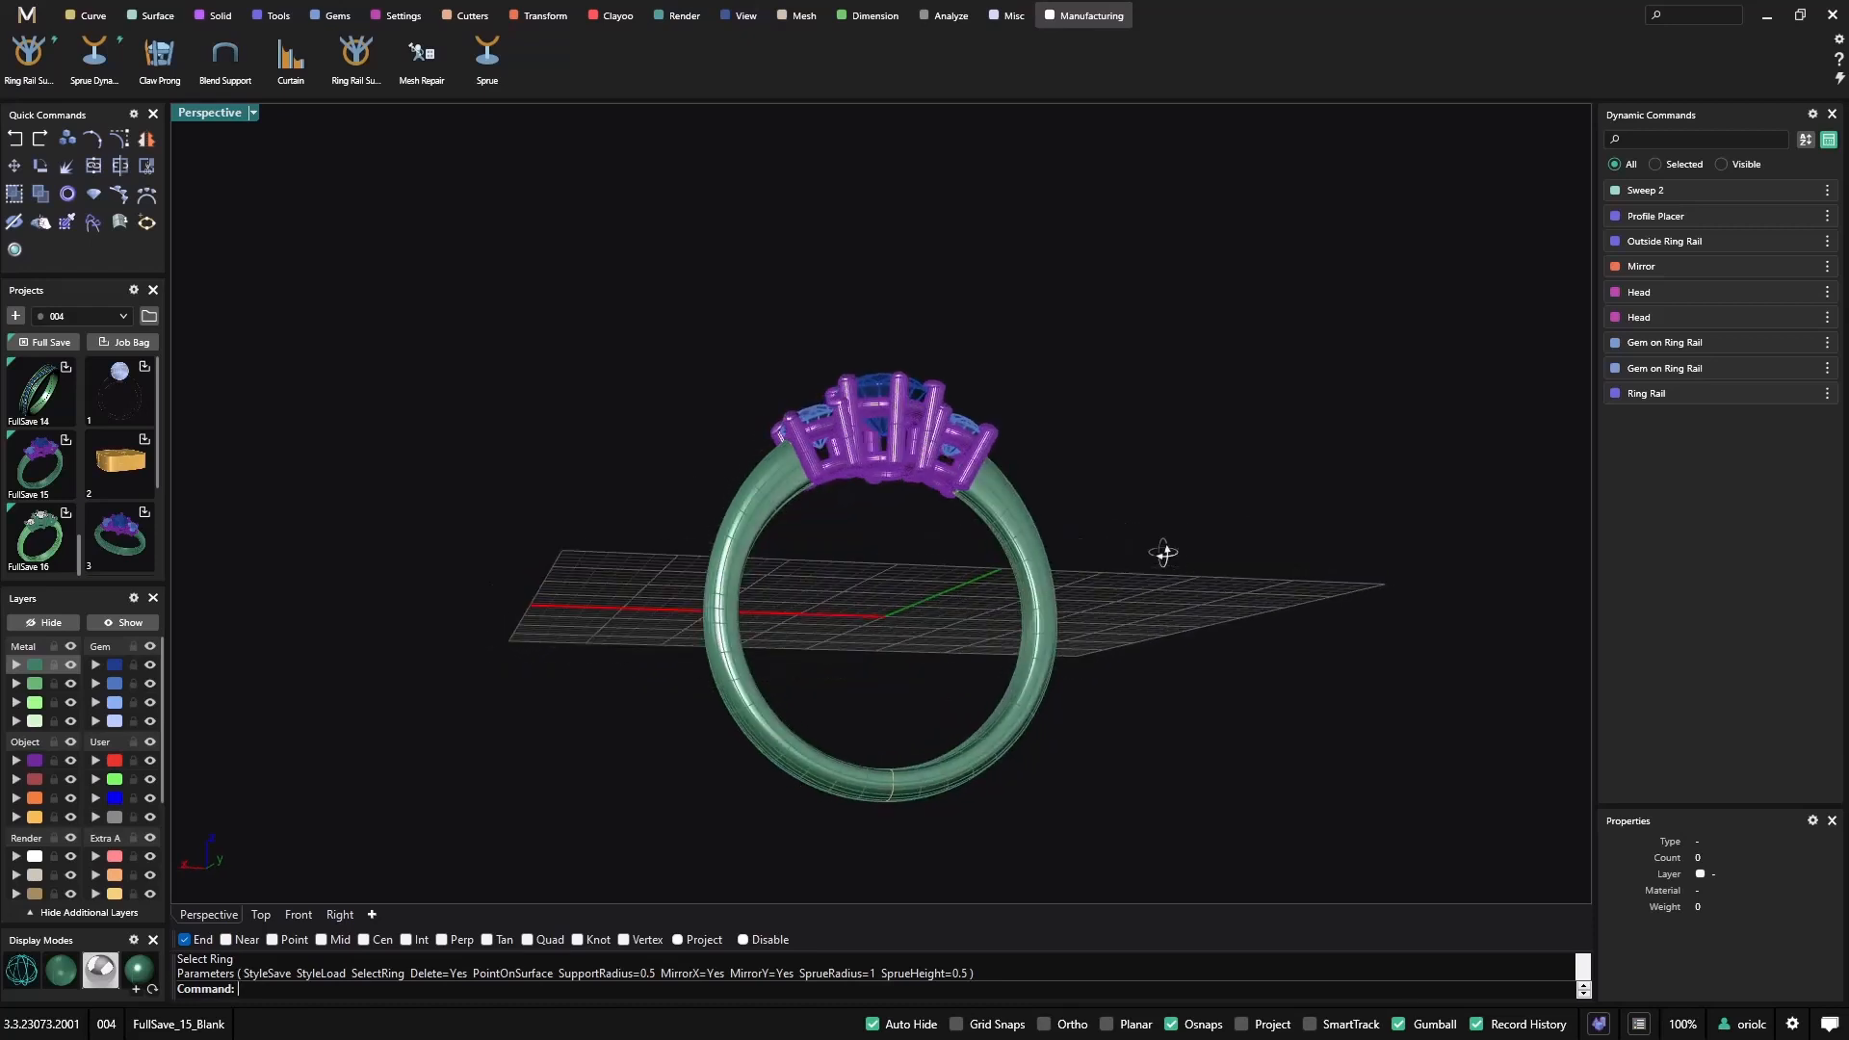
pyautogui.click(1008, 497)
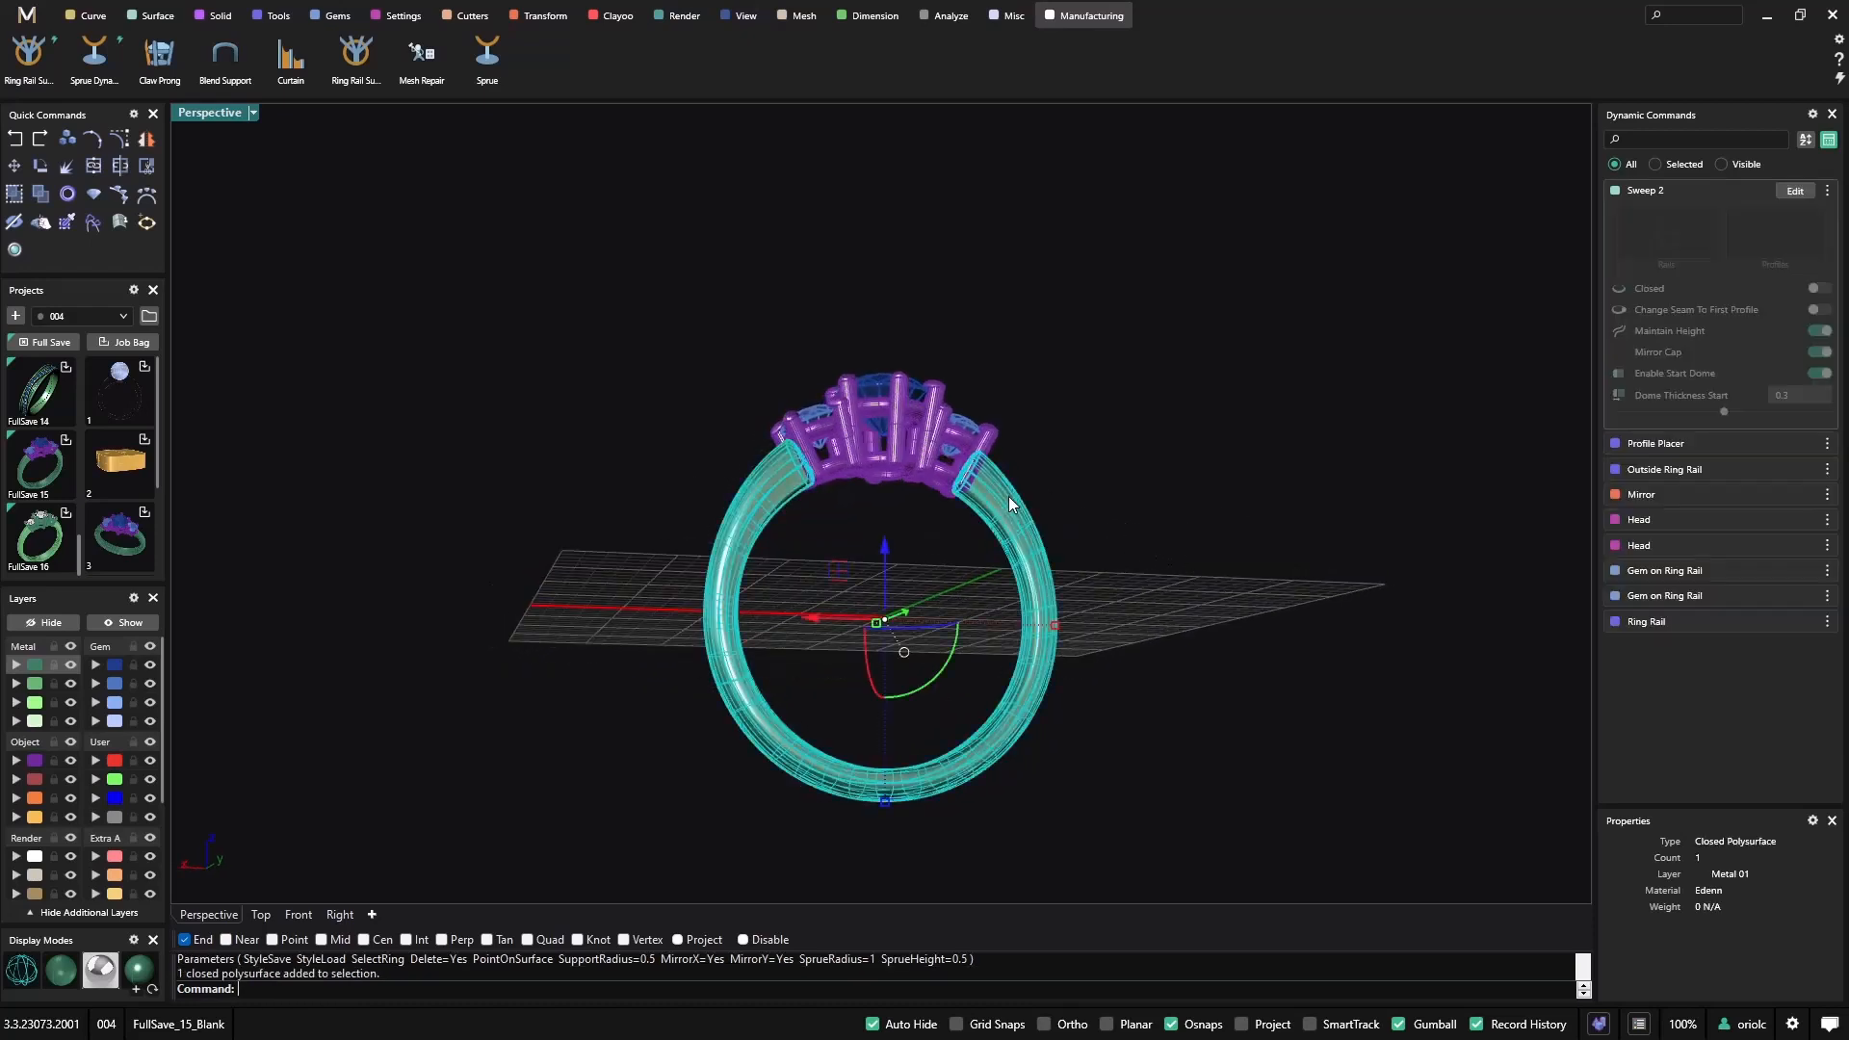
pyautogui.click(38, 768)
pyautogui.write('Boo')
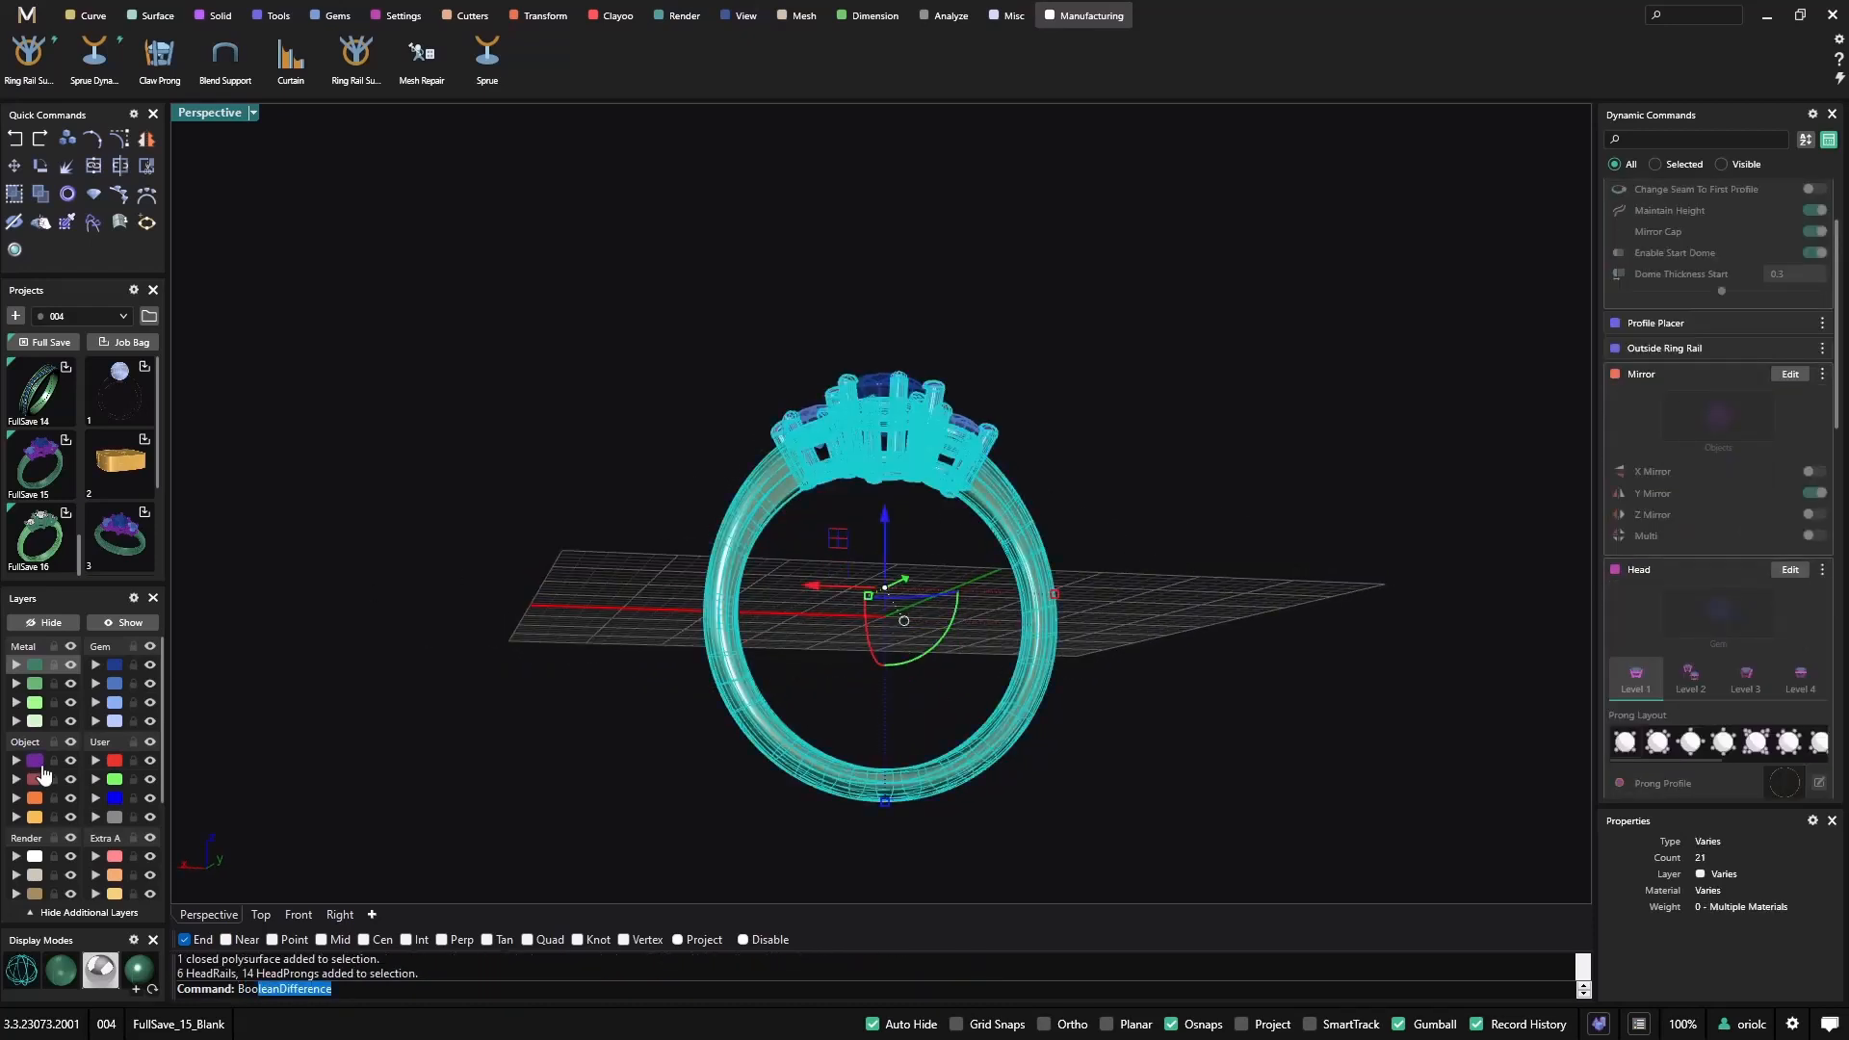
pyautogui.write('leanUnion')
pyautogui.press('Return')
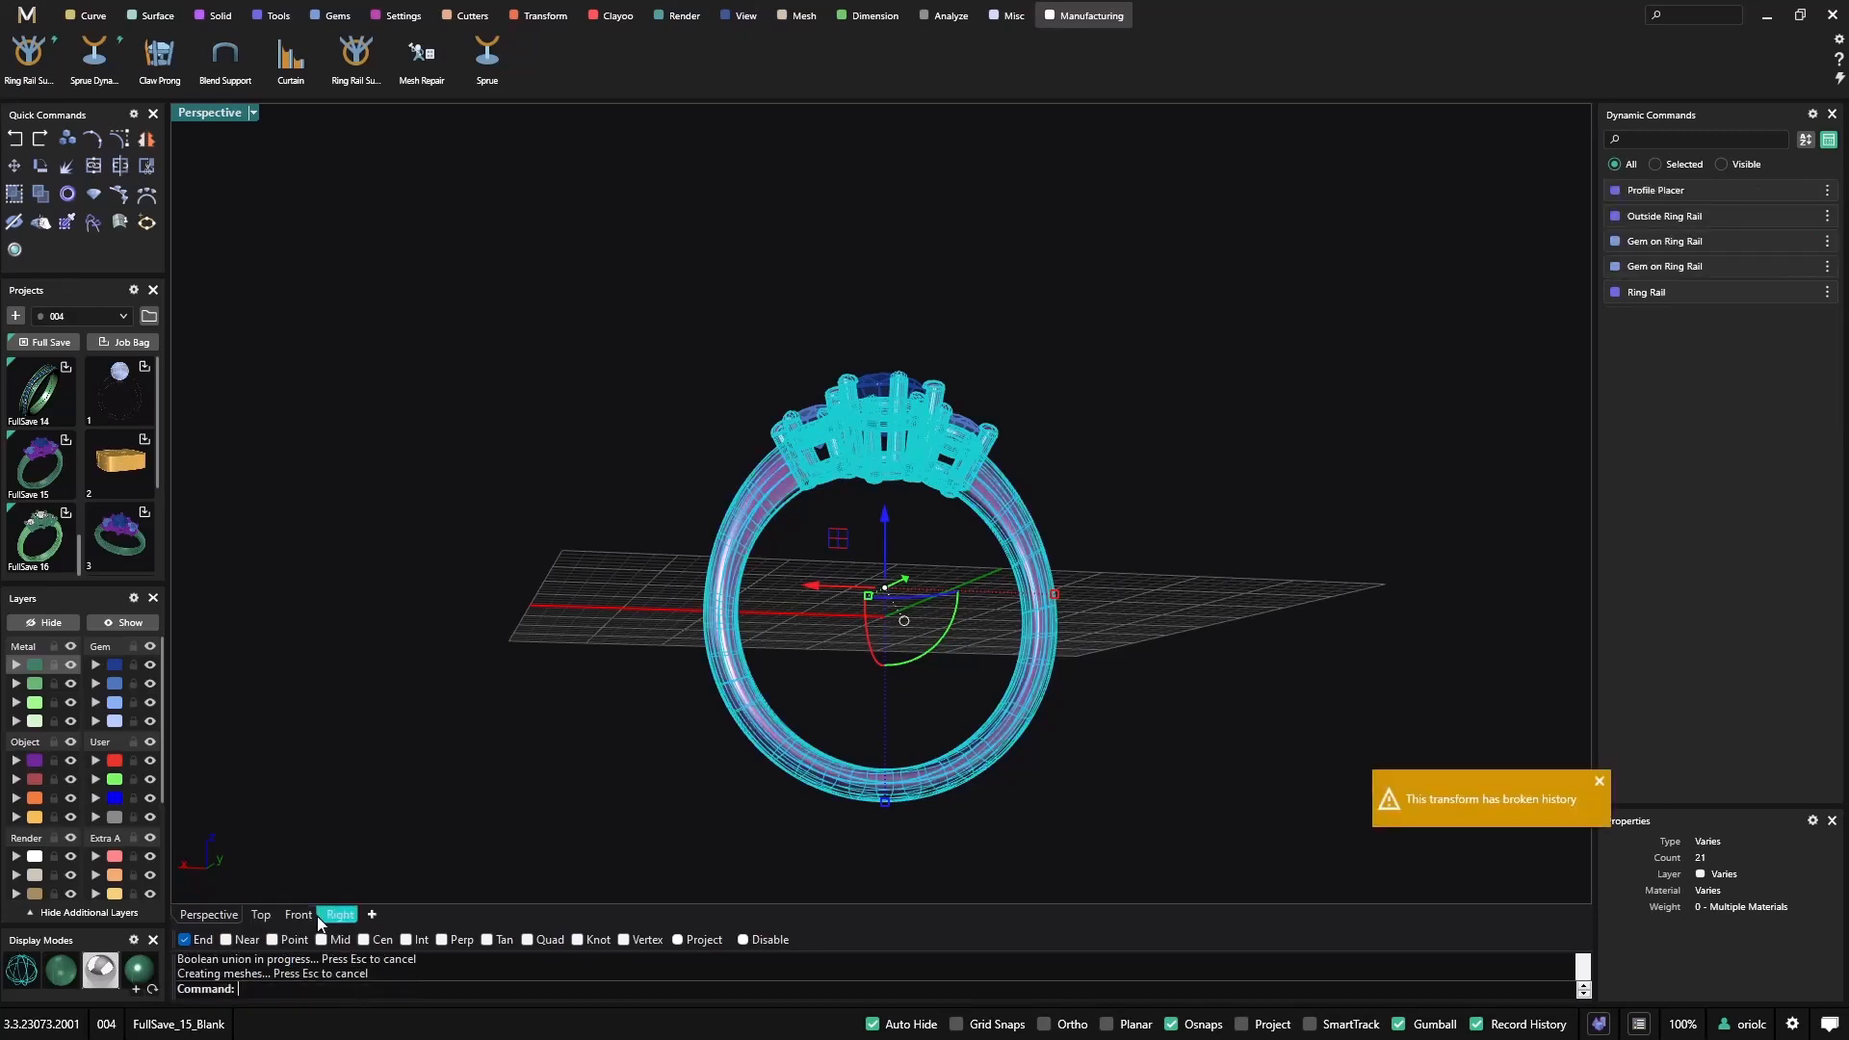
pyautogui.click(524, 532)
# Start a Ring Rail Support on the united ring and place its first support tip beneath the center head.
pyautogui.moveTo(526, 533); pyautogui.dragTo(674, 618, button='right')
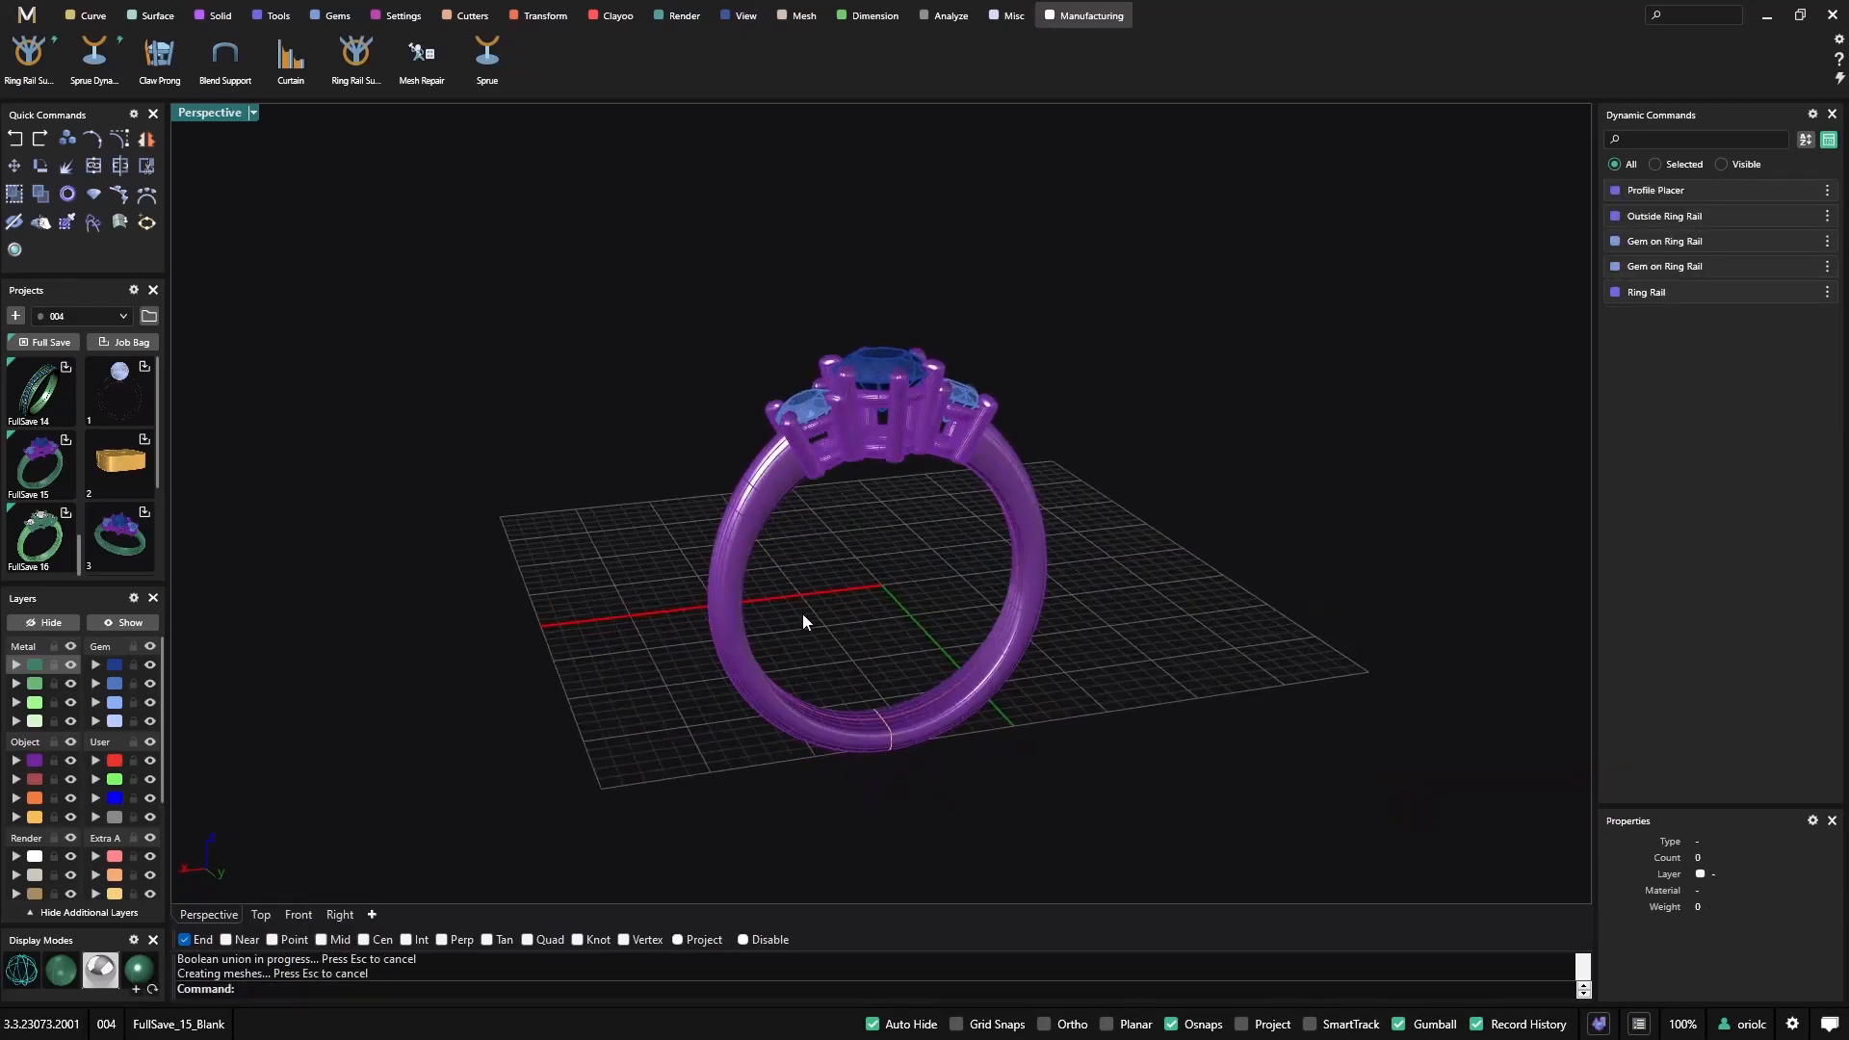
pyautogui.keyDown('shift'); pyautogui.moveTo(809, 640); pyautogui.dragTo(793, 600, button='right'); pyautogui.keyUp('shift')
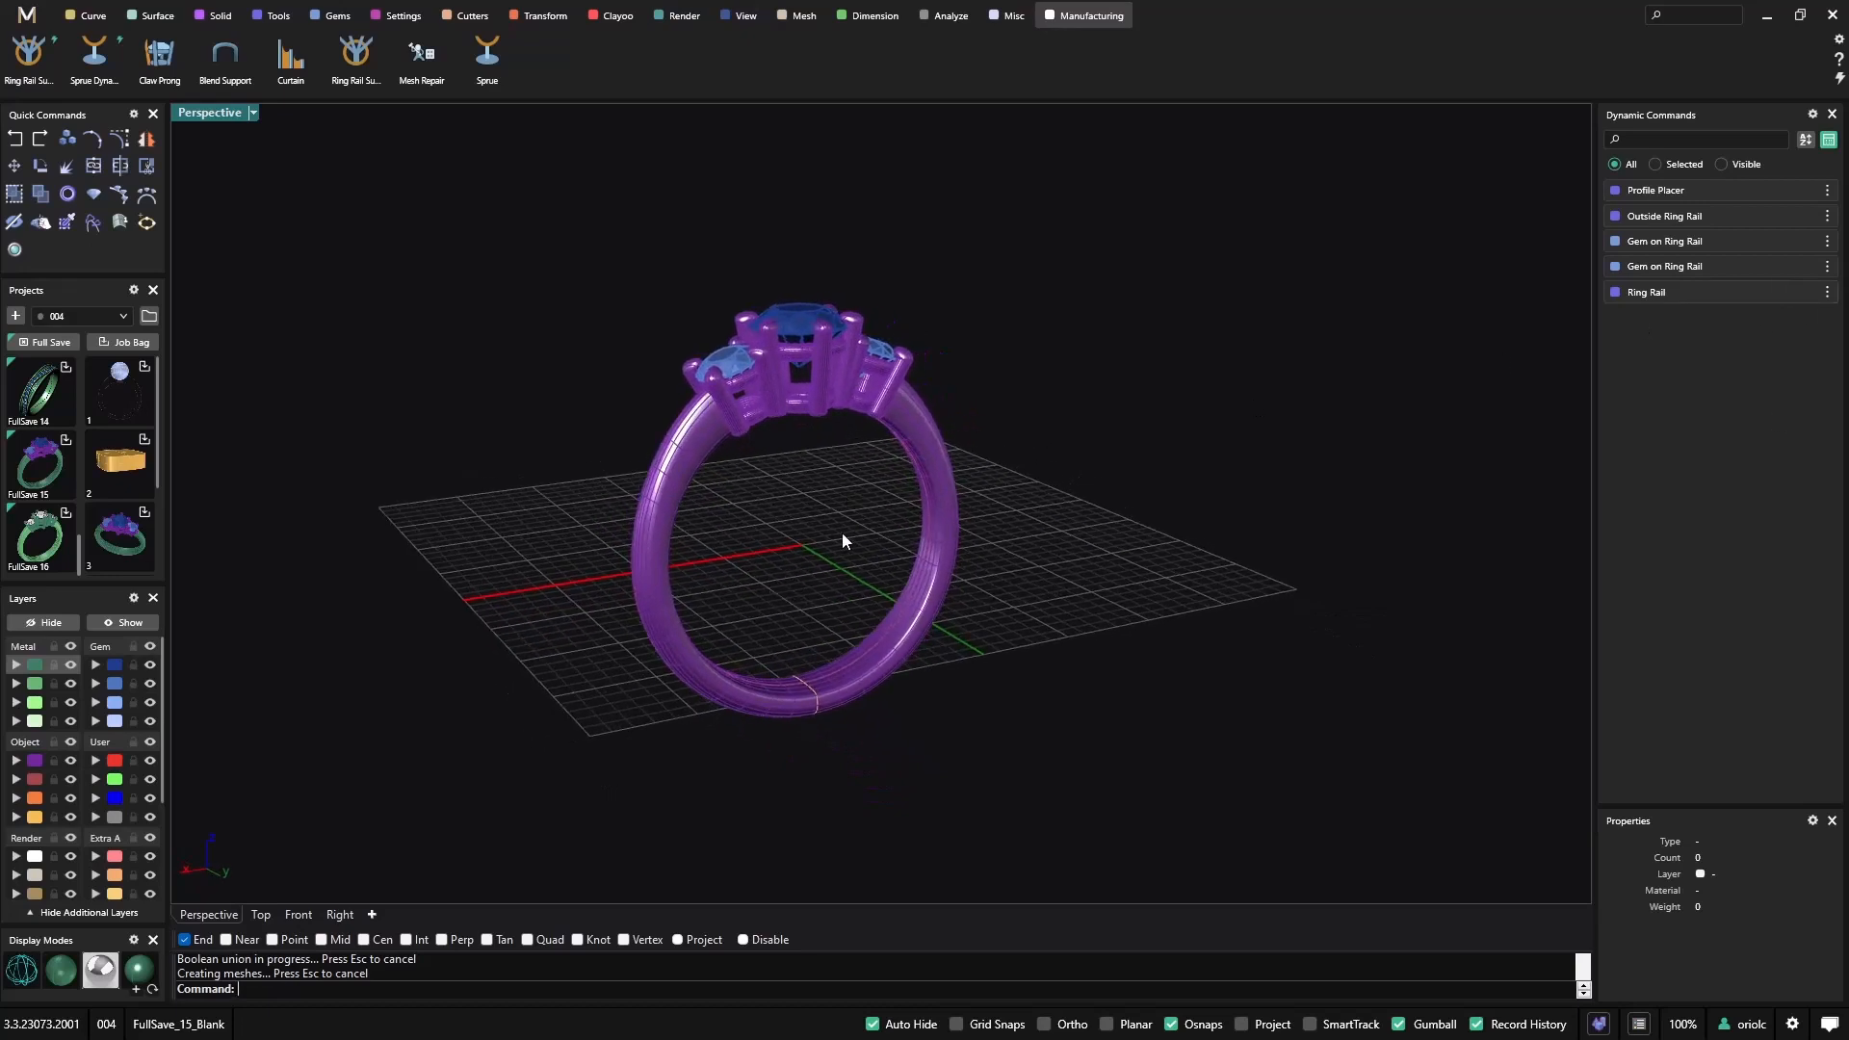
pyautogui.moveTo(842, 534); pyautogui.dragTo(804, 517, button='right')
pyautogui.click(35, 68)
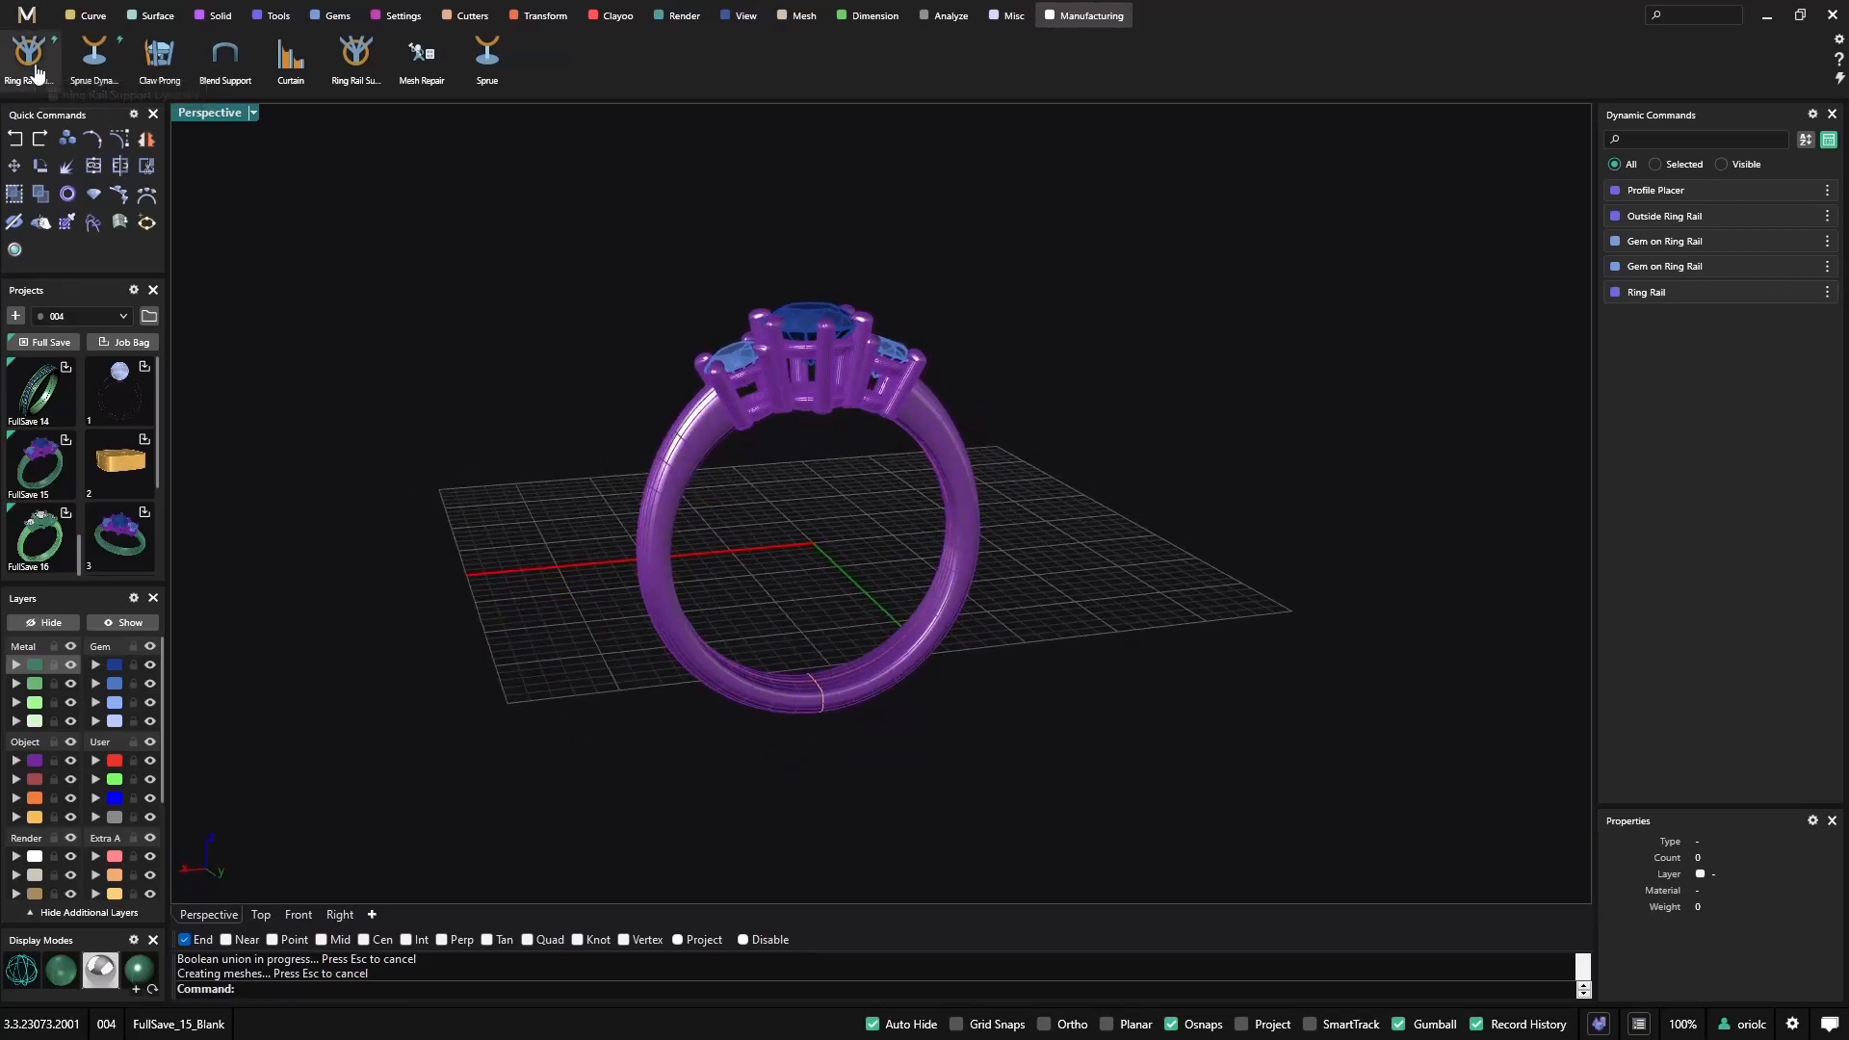
pyautogui.moveTo(860, 481); pyautogui.dragTo(851, 402, button='right')
pyautogui.moveTo(833, 343); pyautogui.dragTo(843, 462)
pyautogui.moveTo(844, 462); pyautogui.dragTo(1112, 559, button='right')
pyautogui.scroll(10, 1113, 559)
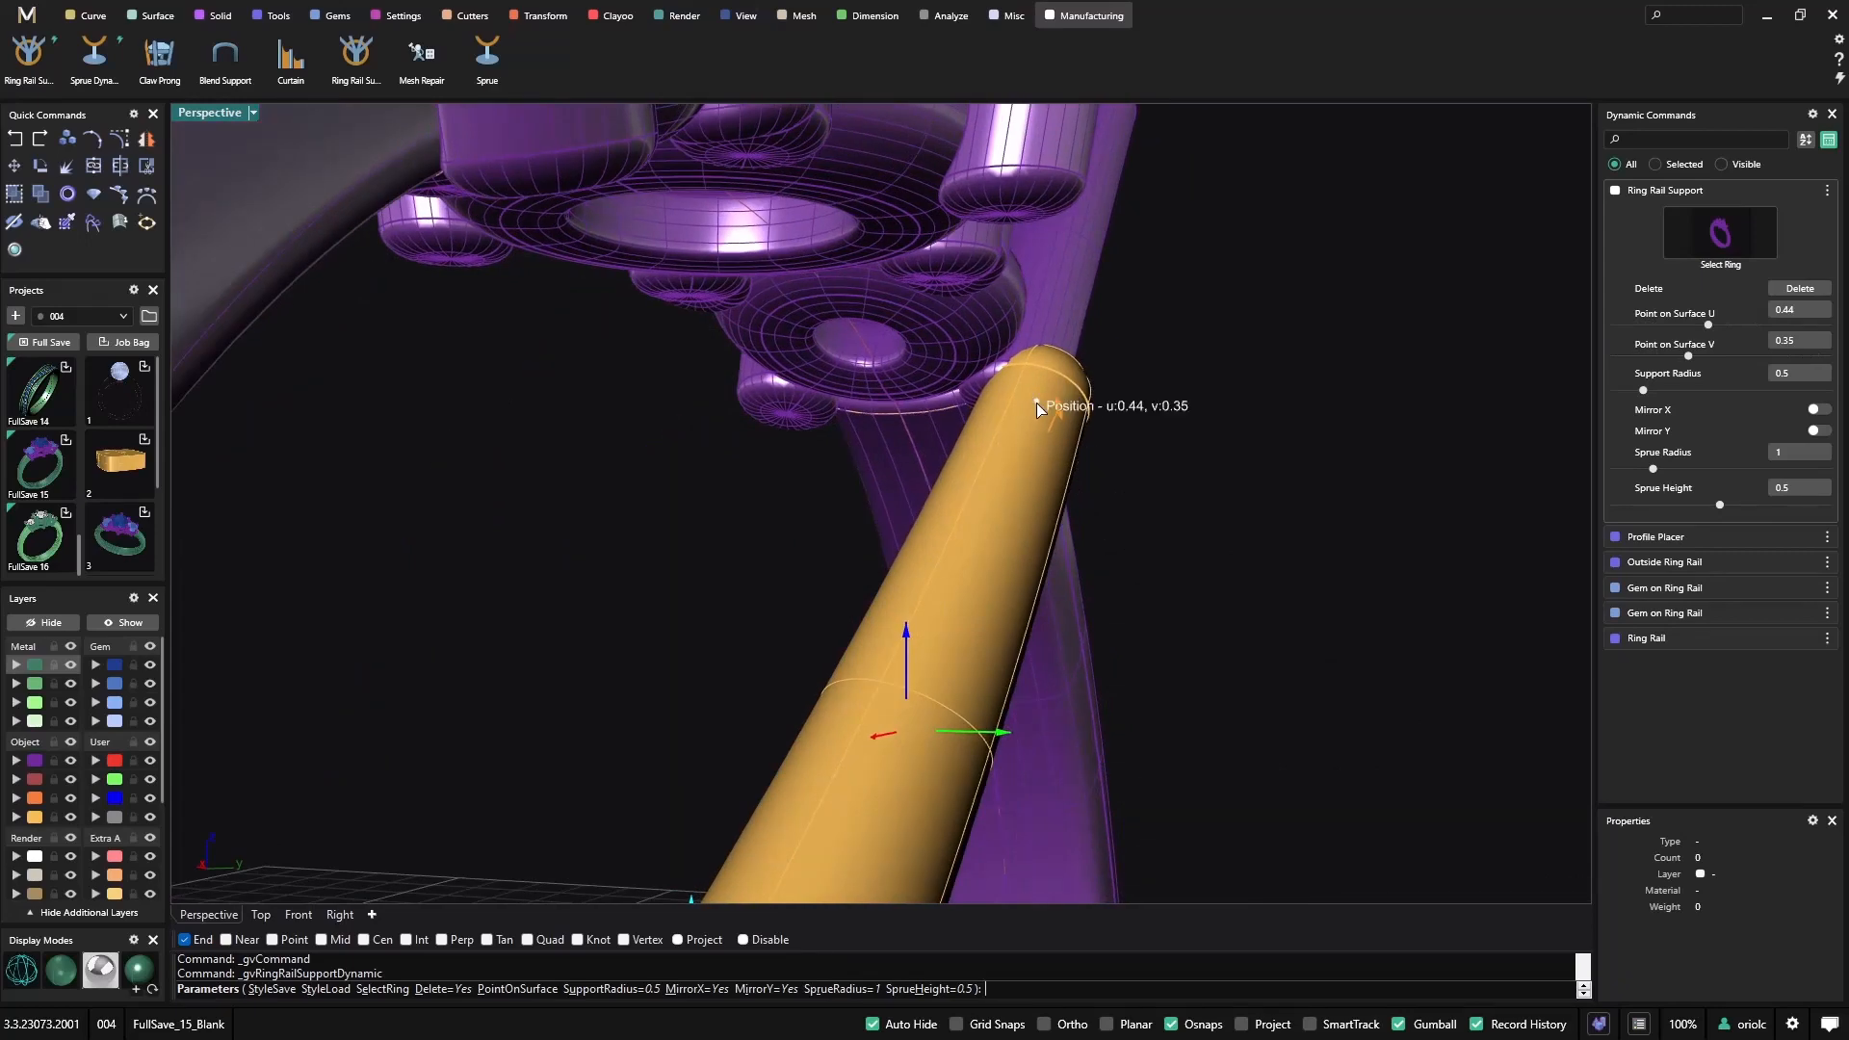
pyautogui.moveTo(1036, 402); pyautogui.dragTo(990, 199)
# Set the support radius to 0.4 mm and turn on mirroring in X for the first support.
pyautogui.moveTo(998, 263); pyautogui.dragTo(821, 197, button='right')
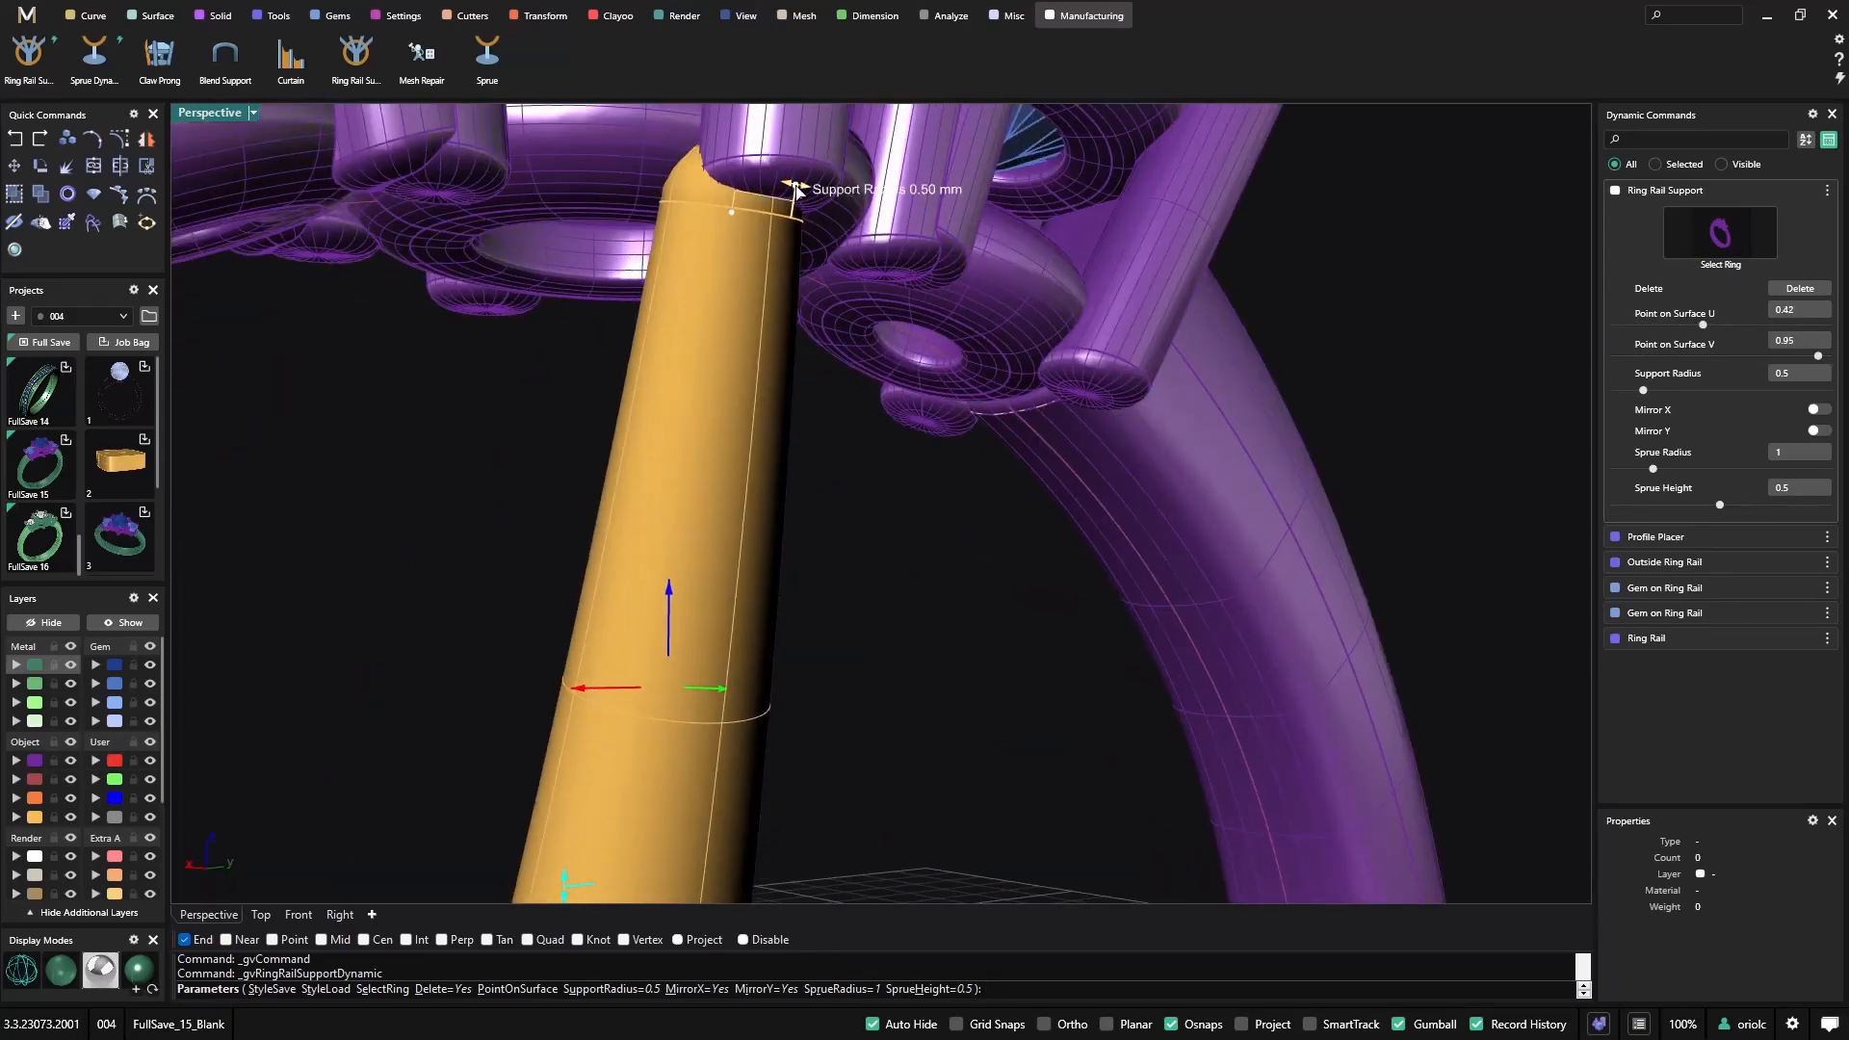
pyautogui.moveTo(796, 190); pyautogui.dragTo(782, 189)
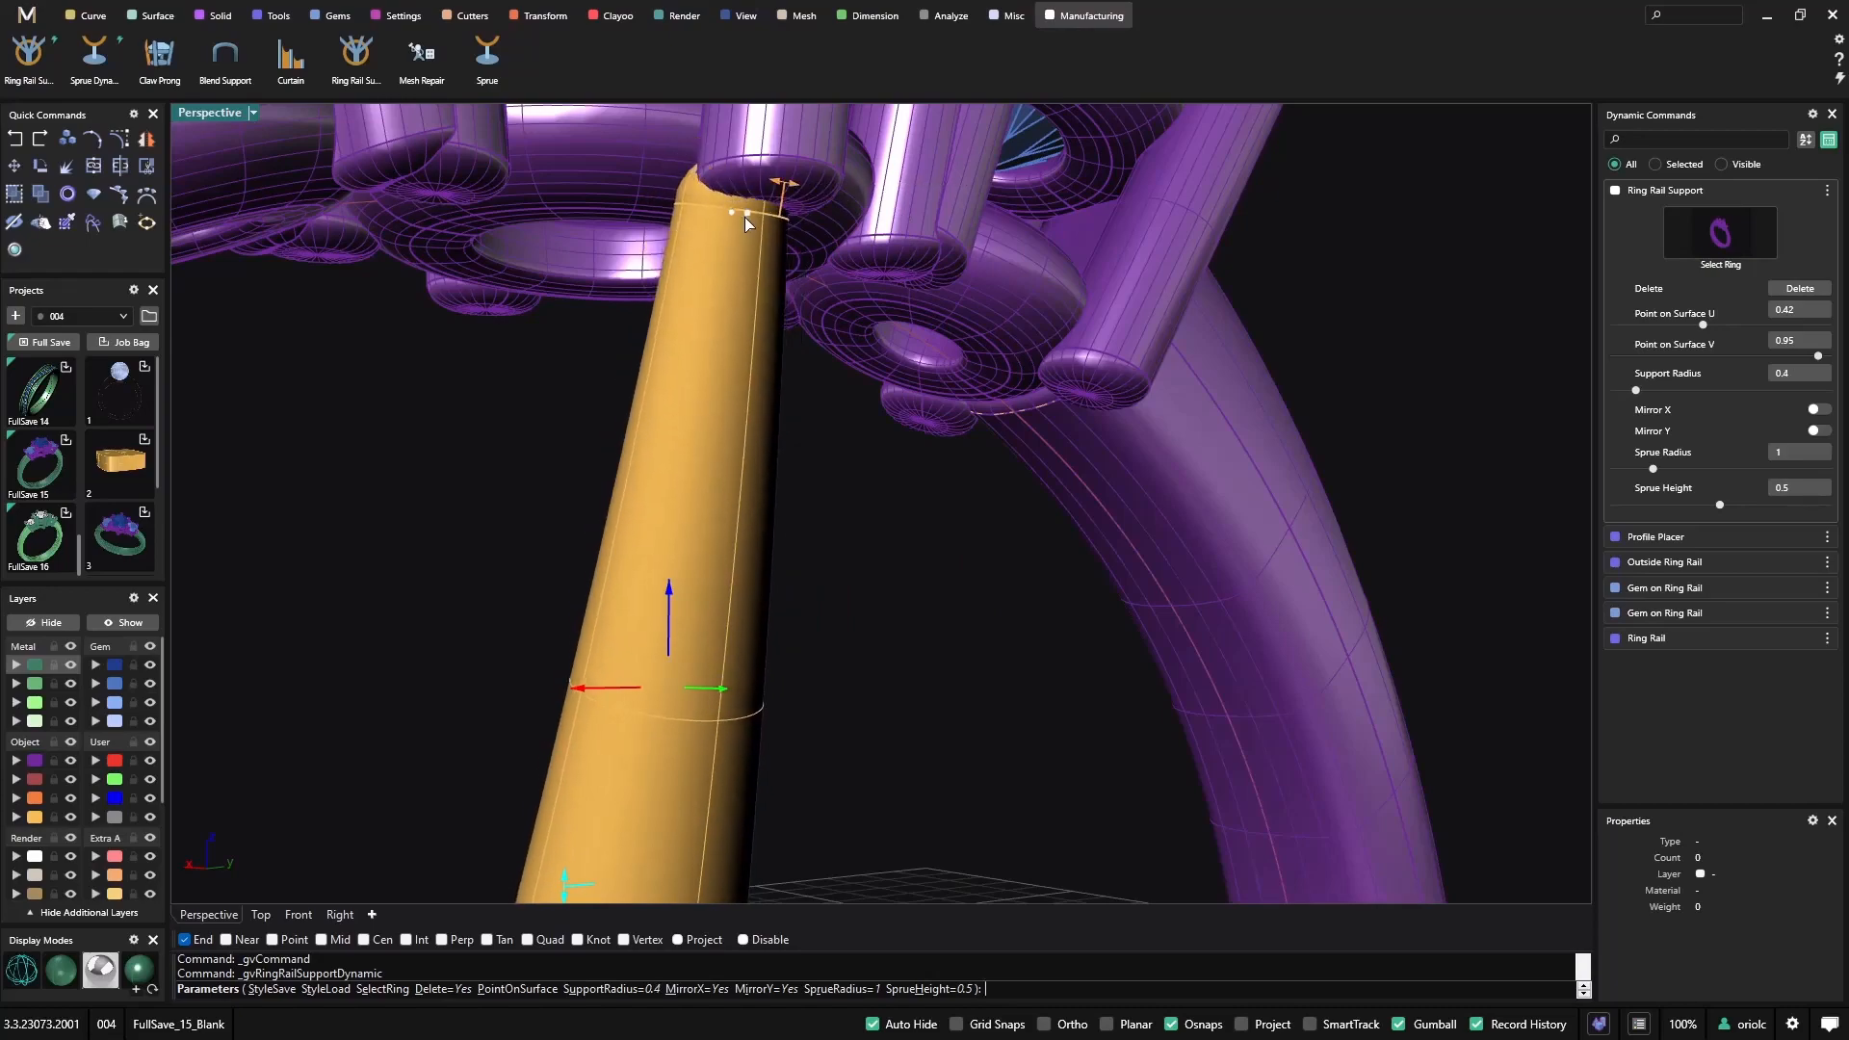
pyautogui.moveTo(782, 189); pyautogui.dragTo(1063, 404, button='right')
pyautogui.click(1819, 412)
# Move the support tip under a center-head prong at about U 0.63, V 0.95 and turn on its Y mirroring.
pyautogui.scroll(6, 816, 292)
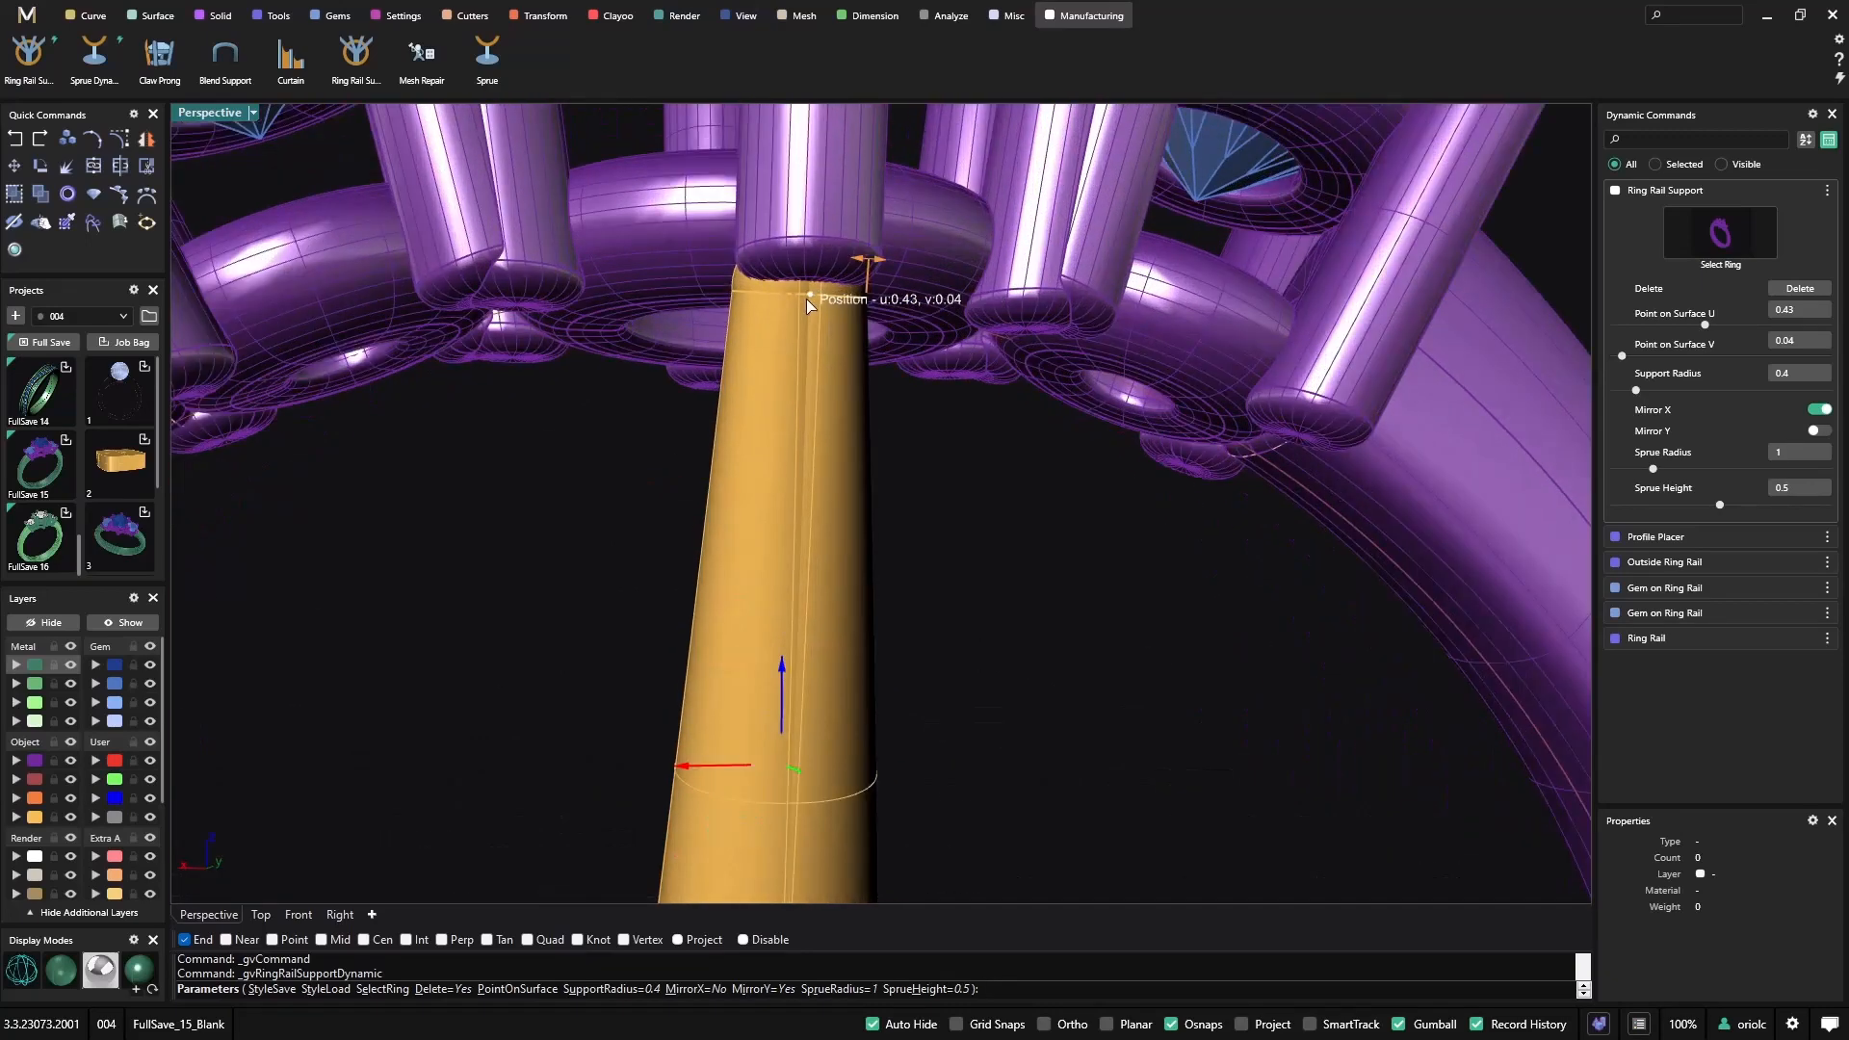
pyautogui.moveTo(834, 297); pyautogui.dragTo(931, 313)
pyautogui.moveTo(896, 404); pyautogui.dragTo(1032, 390, button='right')
pyautogui.click(1818, 430)
# Set the sprue height of the ring rail support to 0.32.
pyautogui.scroll(-8, 1073, 426)
pyautogui.moveTo(1226, 454); pyautogui.dragTo(963, 443, button='right')
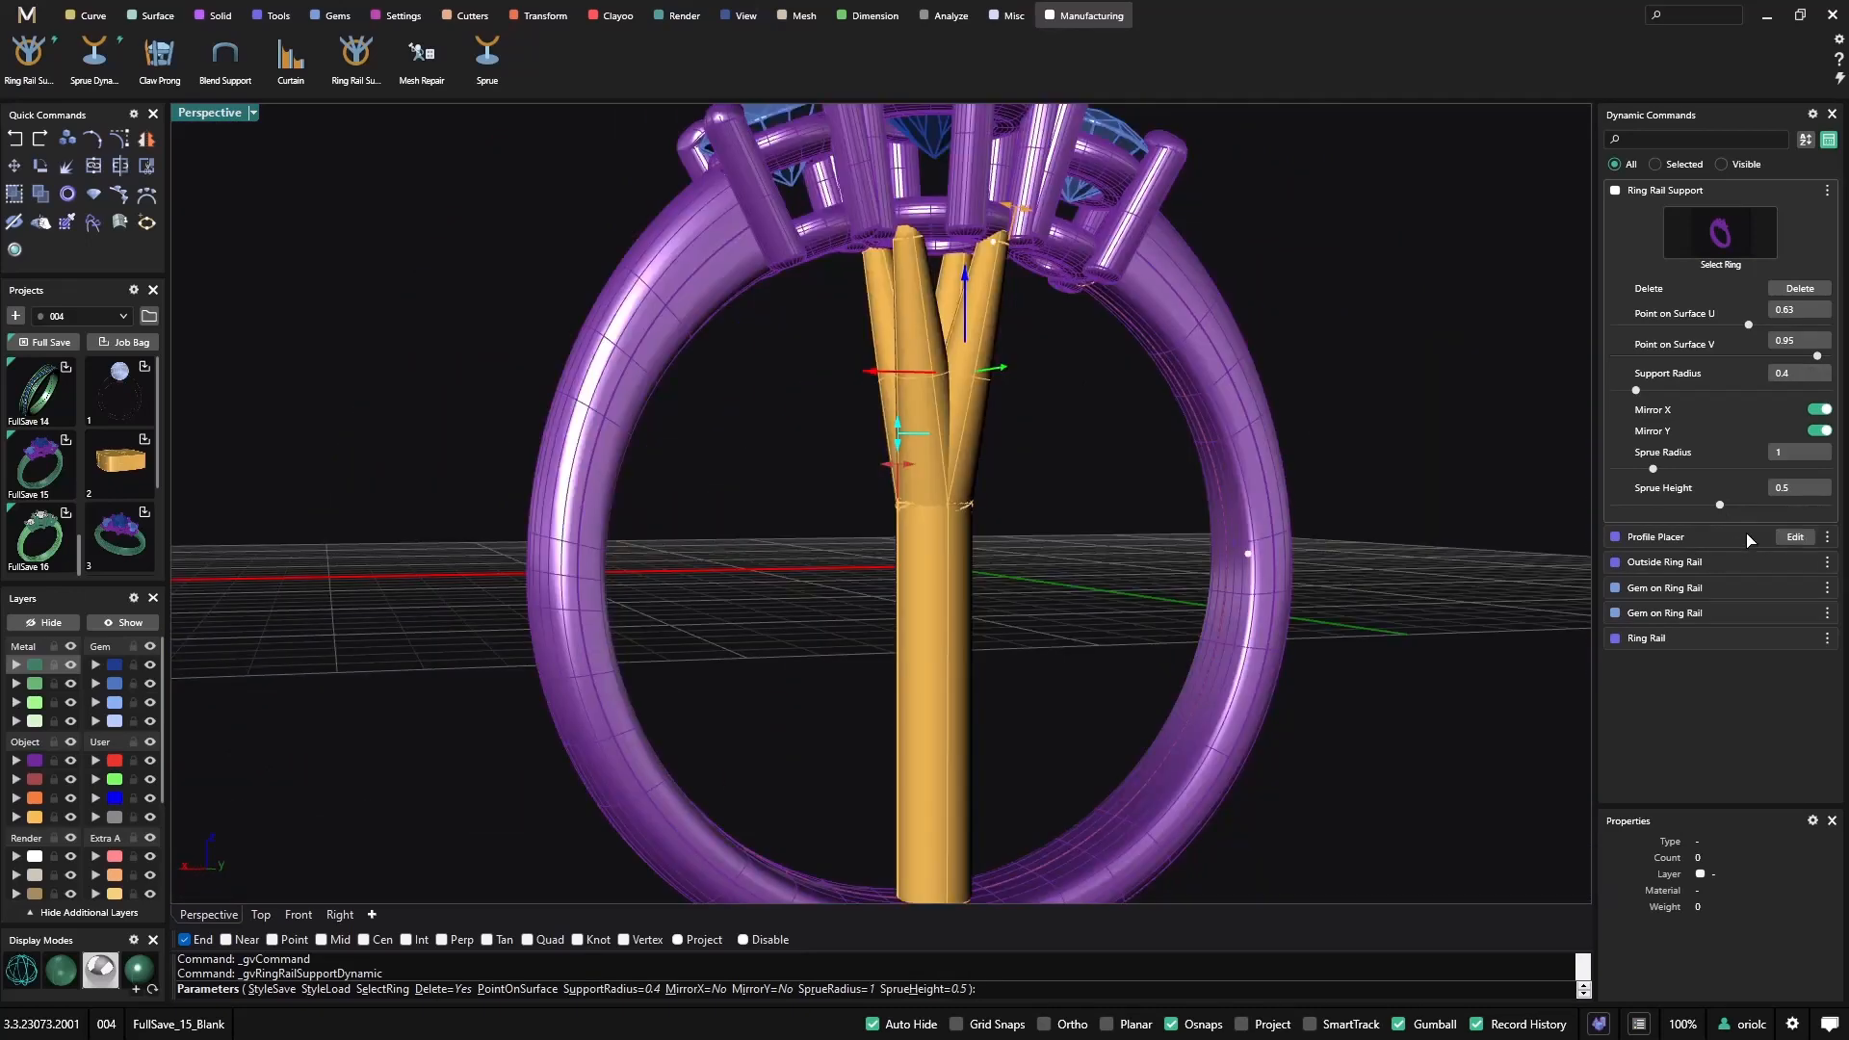
pyautogui.moveTo(1721, 508); pyautogui.dragTo(1685, 514)
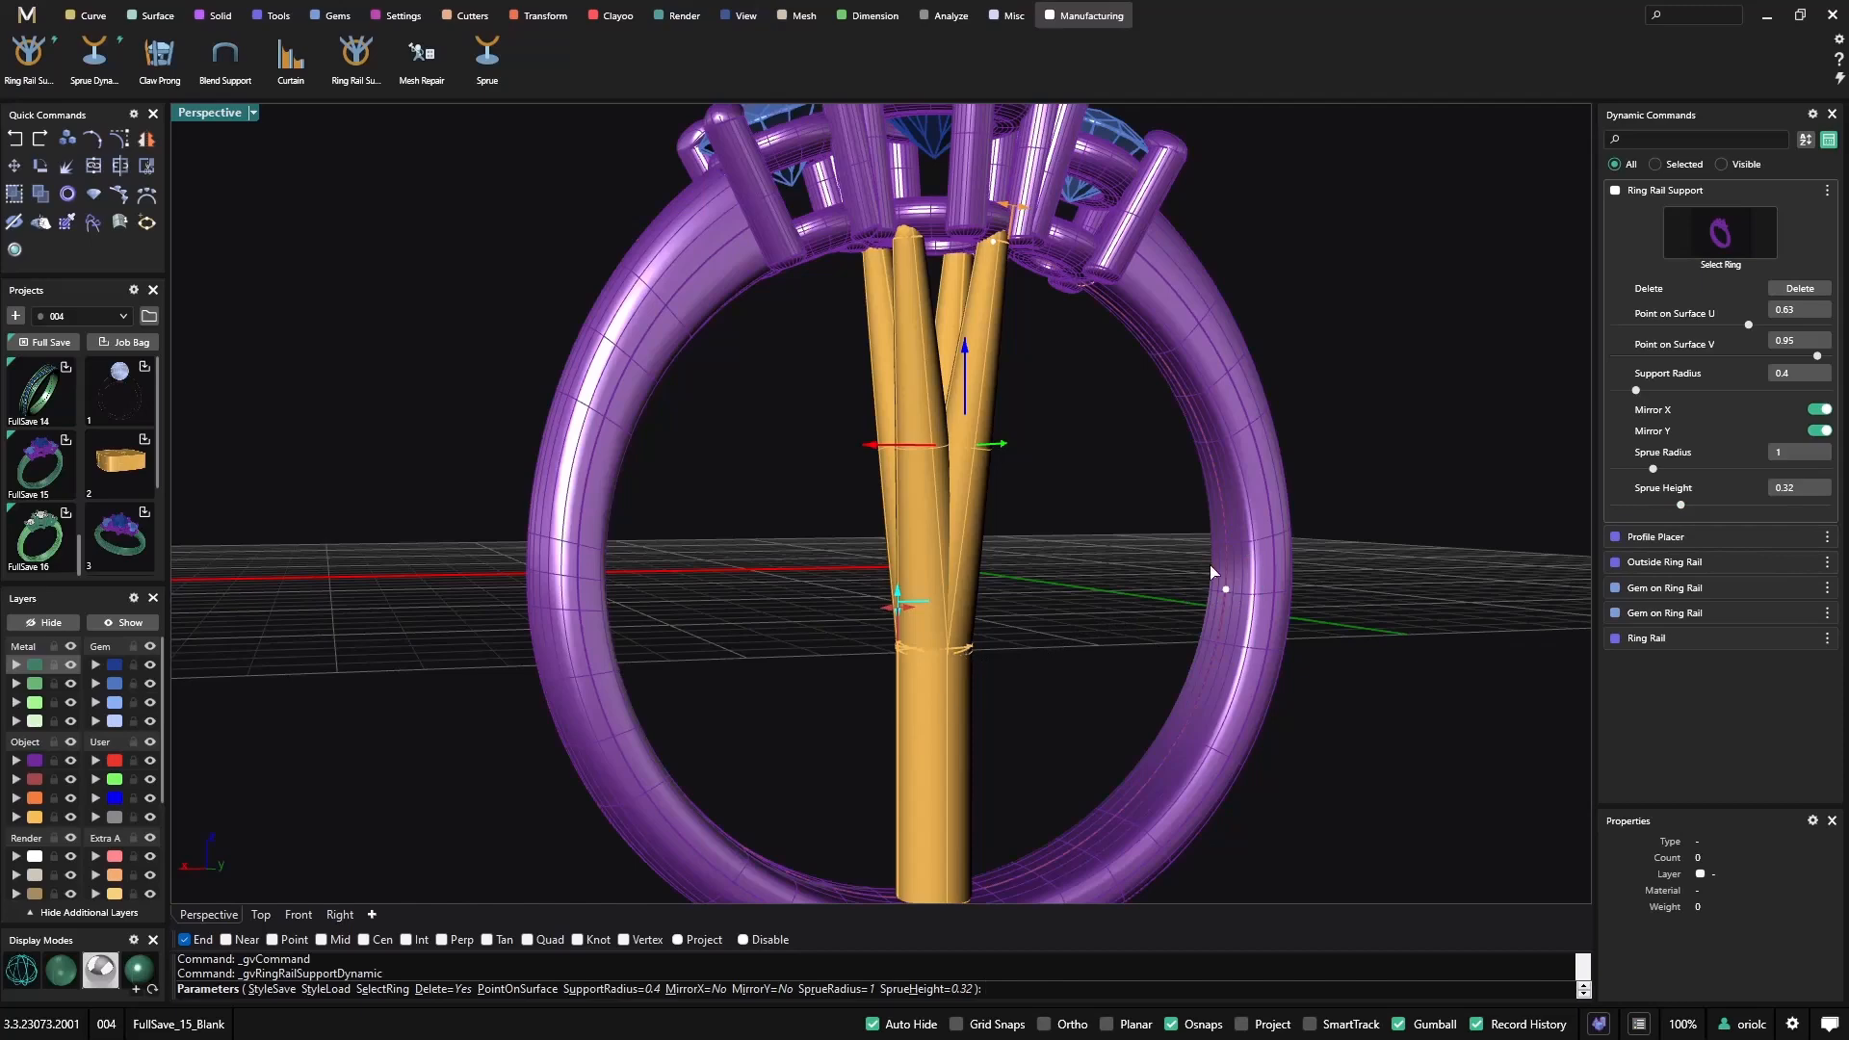
# Add supports under the side-head prongs at about U 0.8, V 0.66, mirrored in both X and Y.
pyautogui.moveTo(1242, 586); pyautogui.dragTo(1268, 486, button='right')
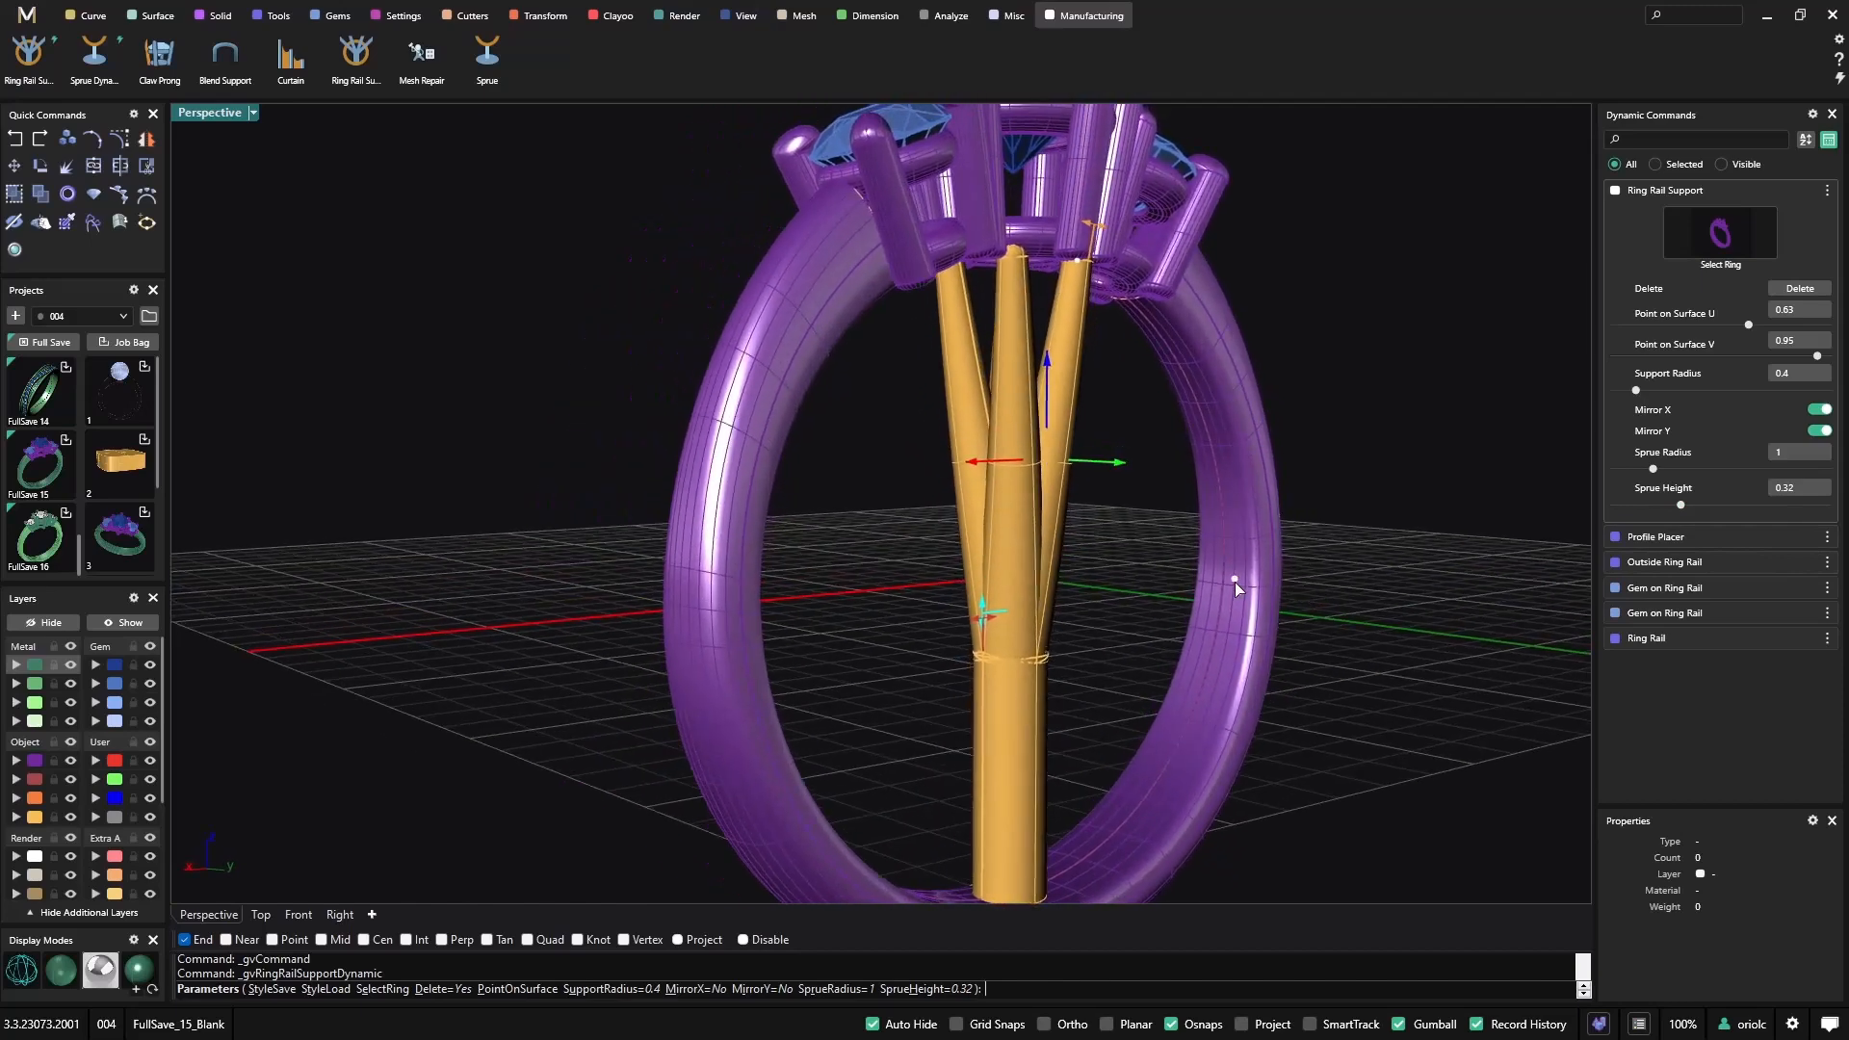
pyautogui.moveTo(1234, 581); pyautogui.dragTo(1122, 274, button='right')
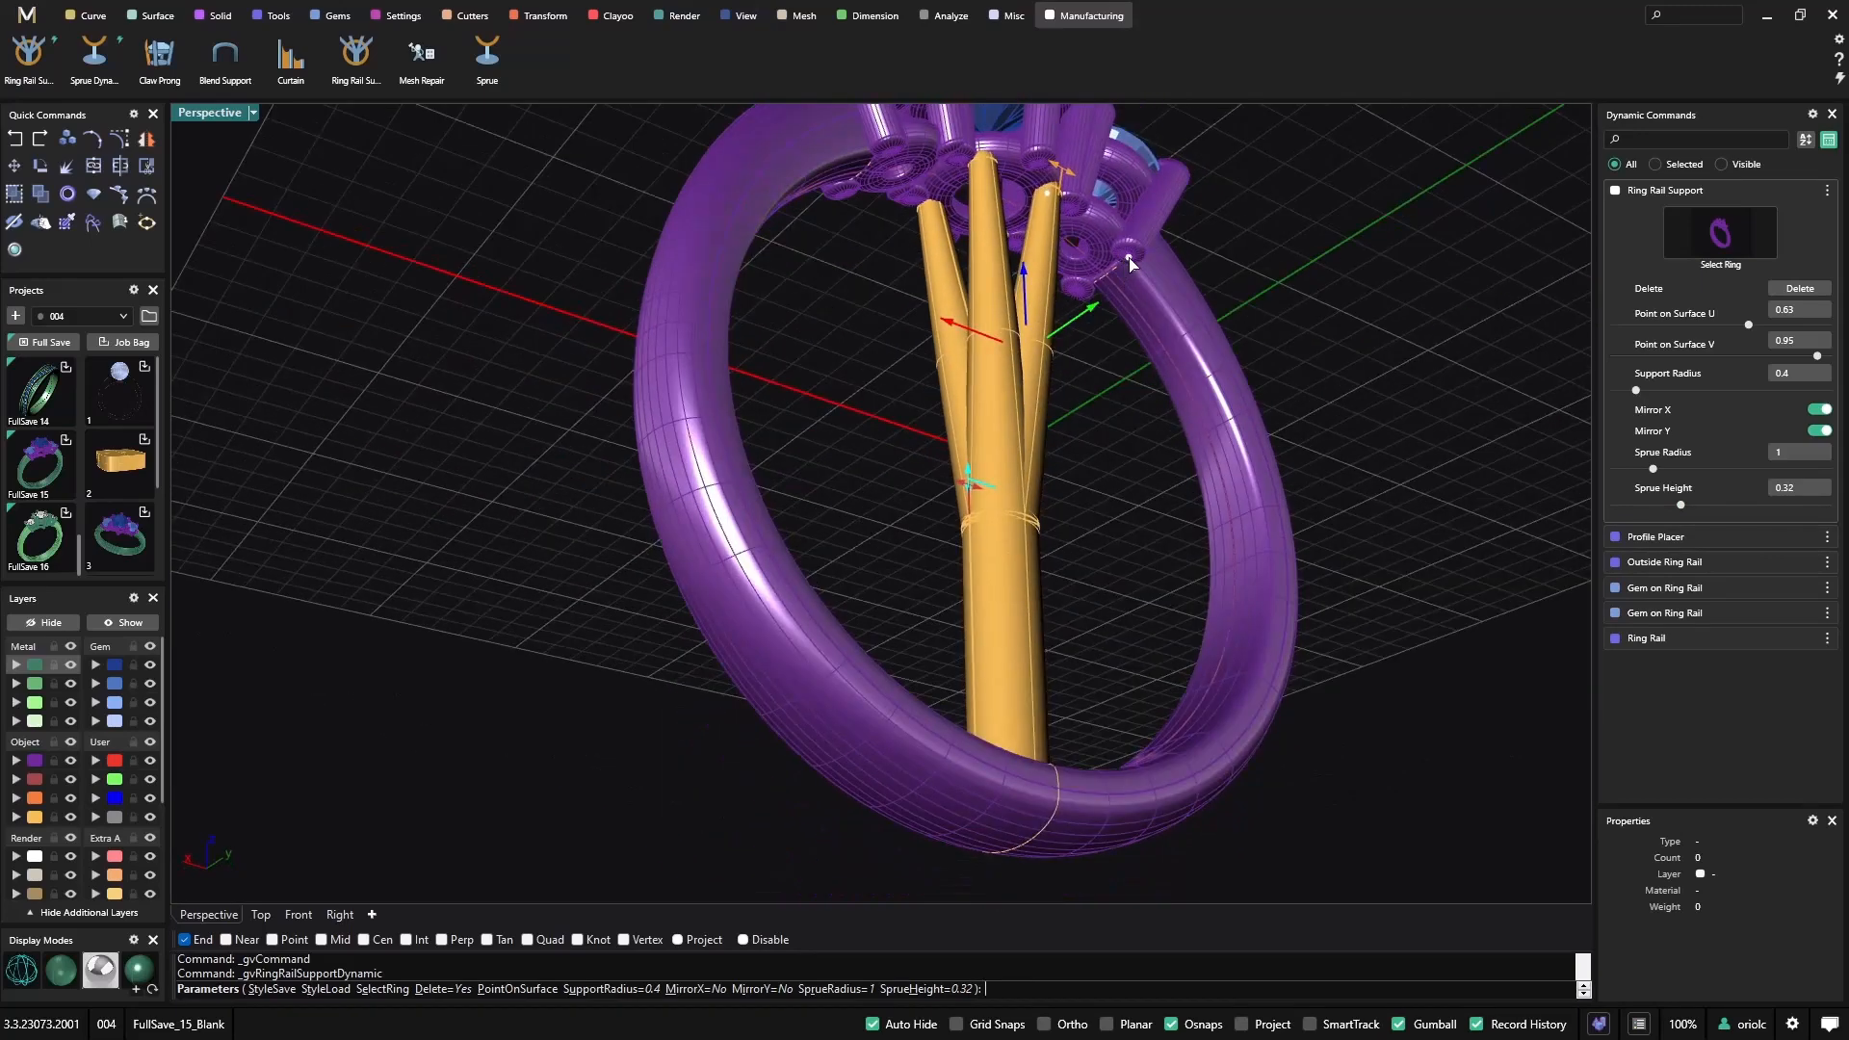
pyautogui.click(1131, 265)
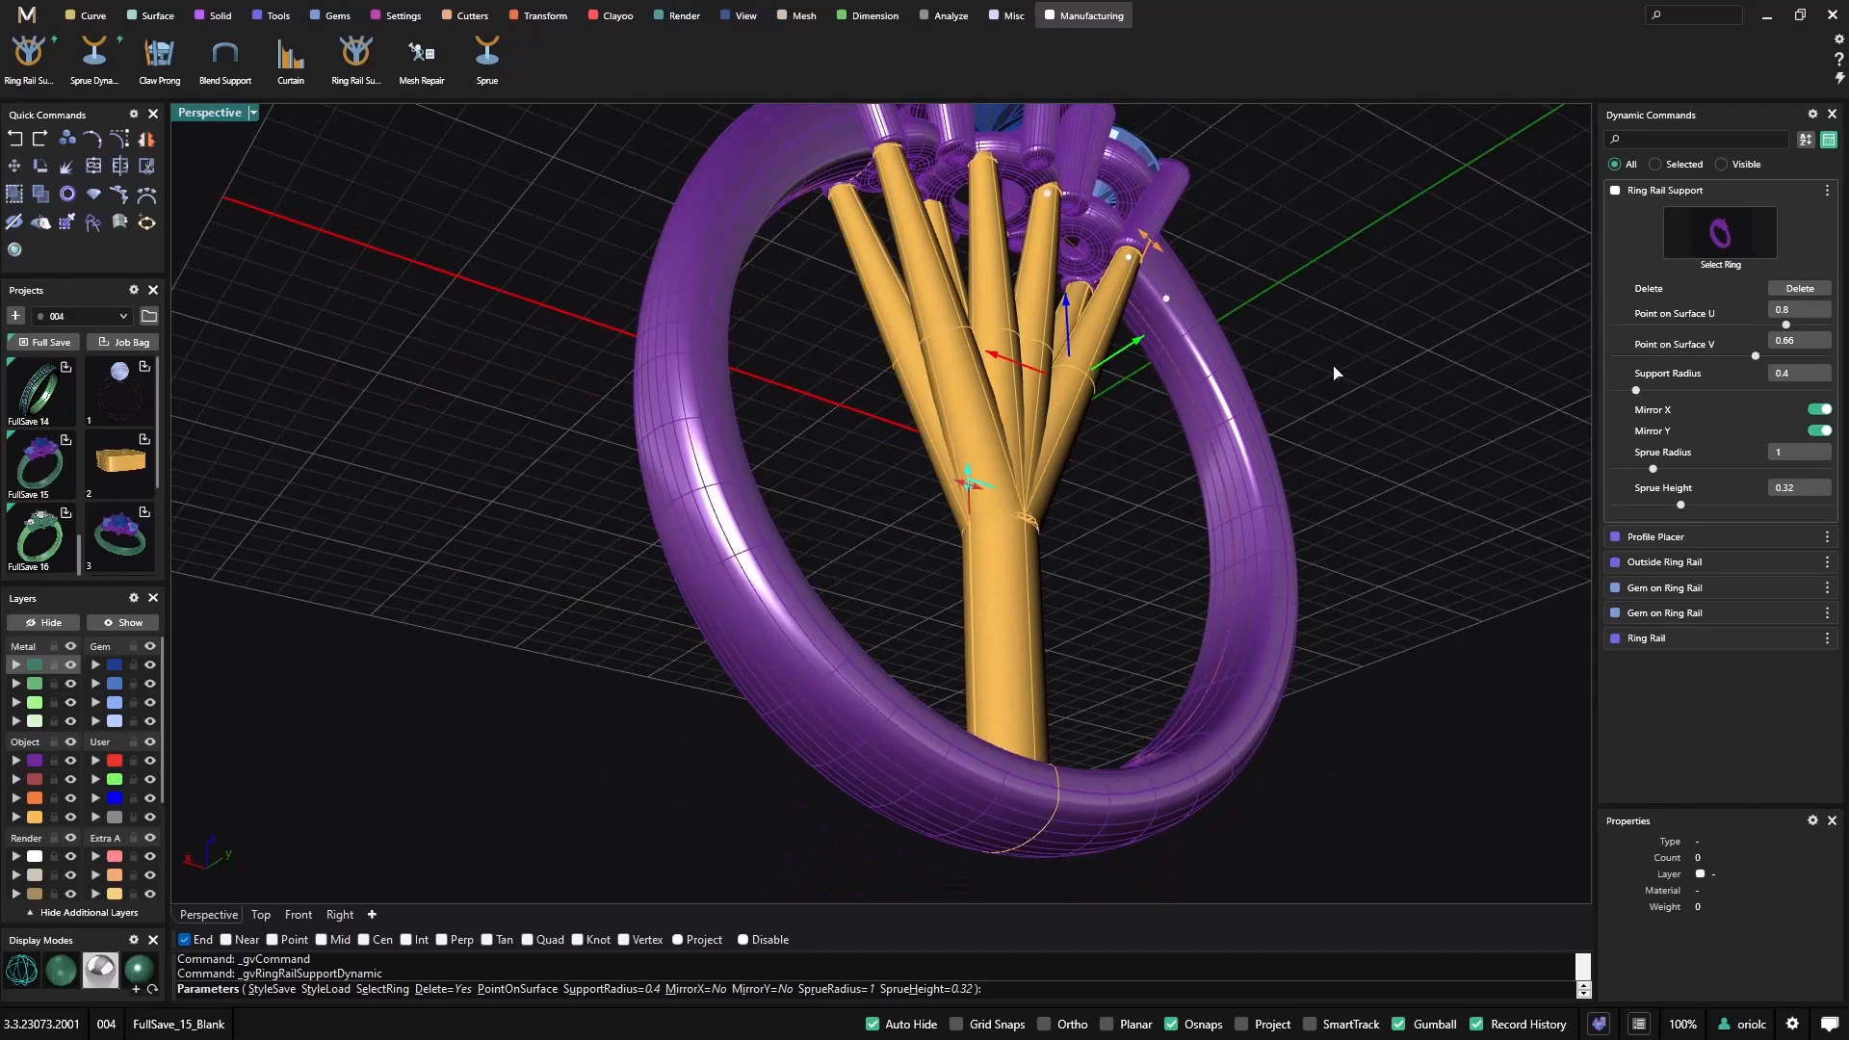
pyautogui.click(1823, 410)
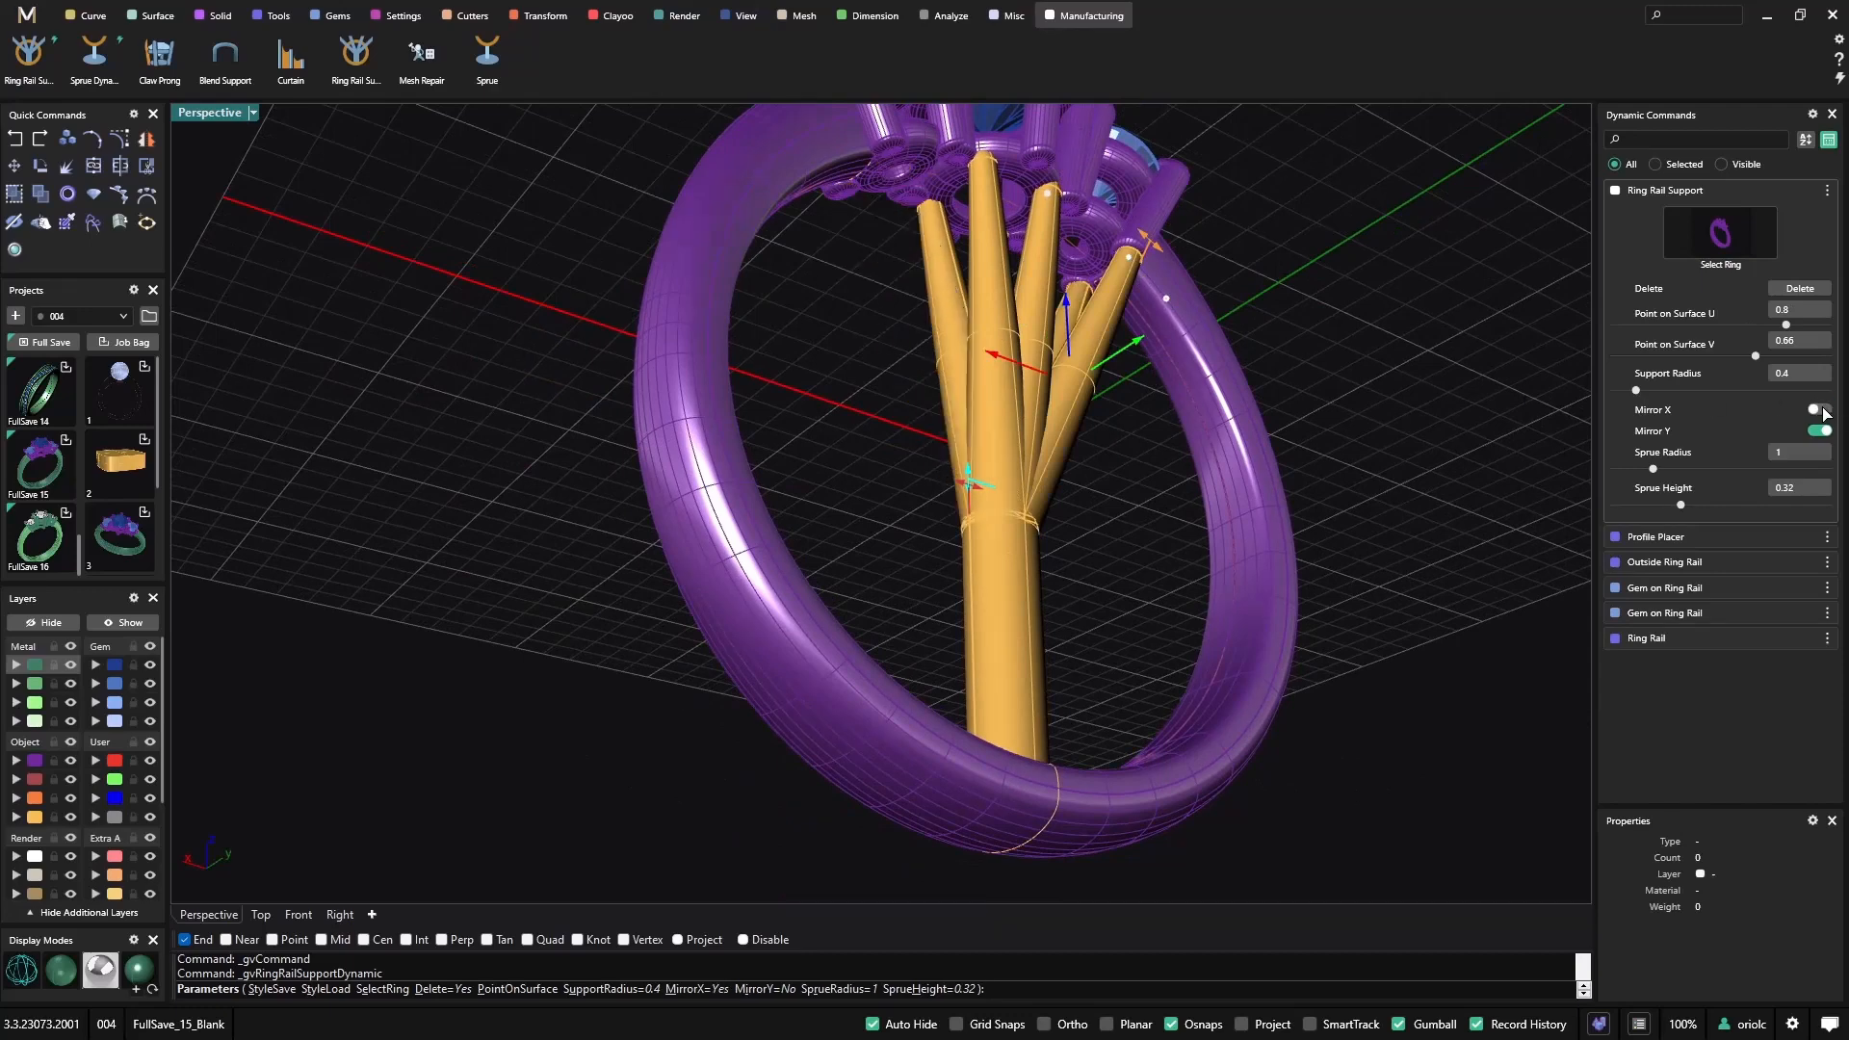
pyautogui.click(1821, 411)
# Add a support inside the band below the side head, mirrored only in X, positioned at about U 0.91, V 0.99.
pyautogui.moveTo(1280, 384); pyautogui.dragTo(1207, 407, button='right')
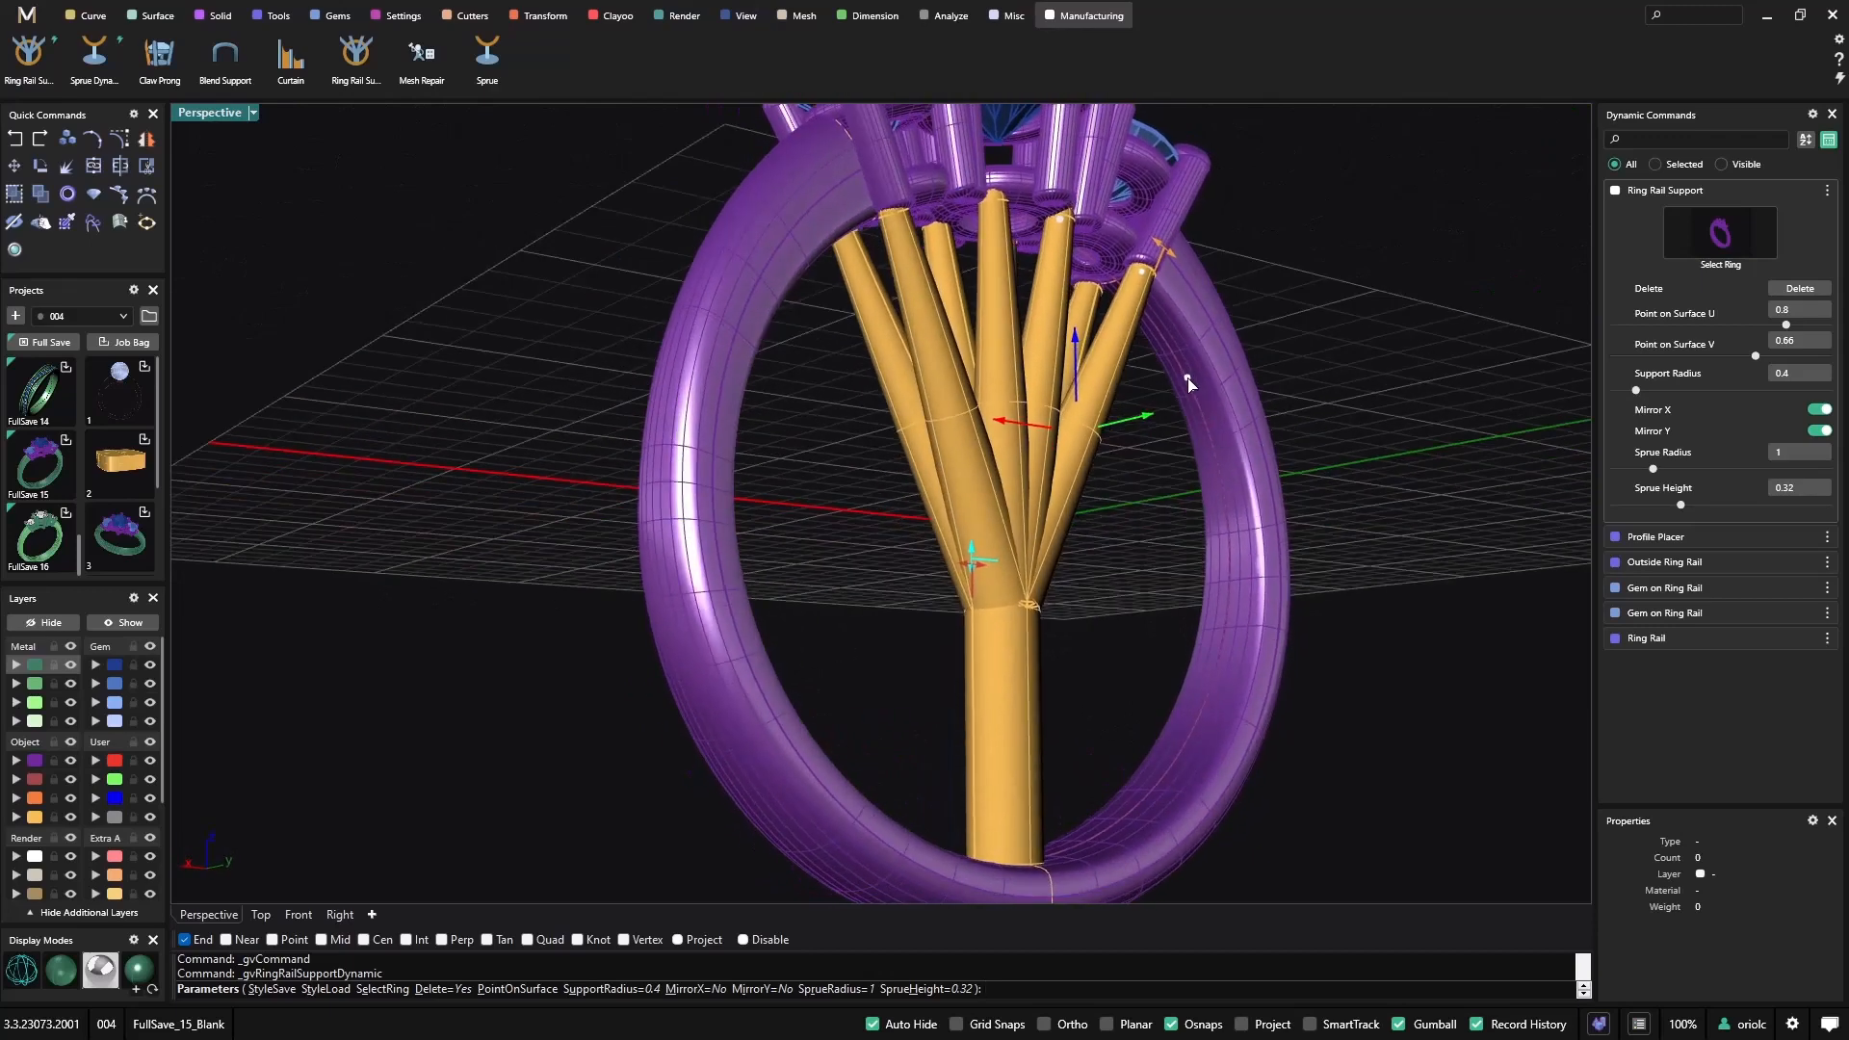
pyautogui.moveTo(1191, 390); pyautogui.dragTo(1199, 381)
pyautogui.moveTo(1199, 381); pyautogui.dragTo(1439, 441, button='right')
pyautogui.moveTo(1199, 401); pyautogui.dragTo(1215, 414)
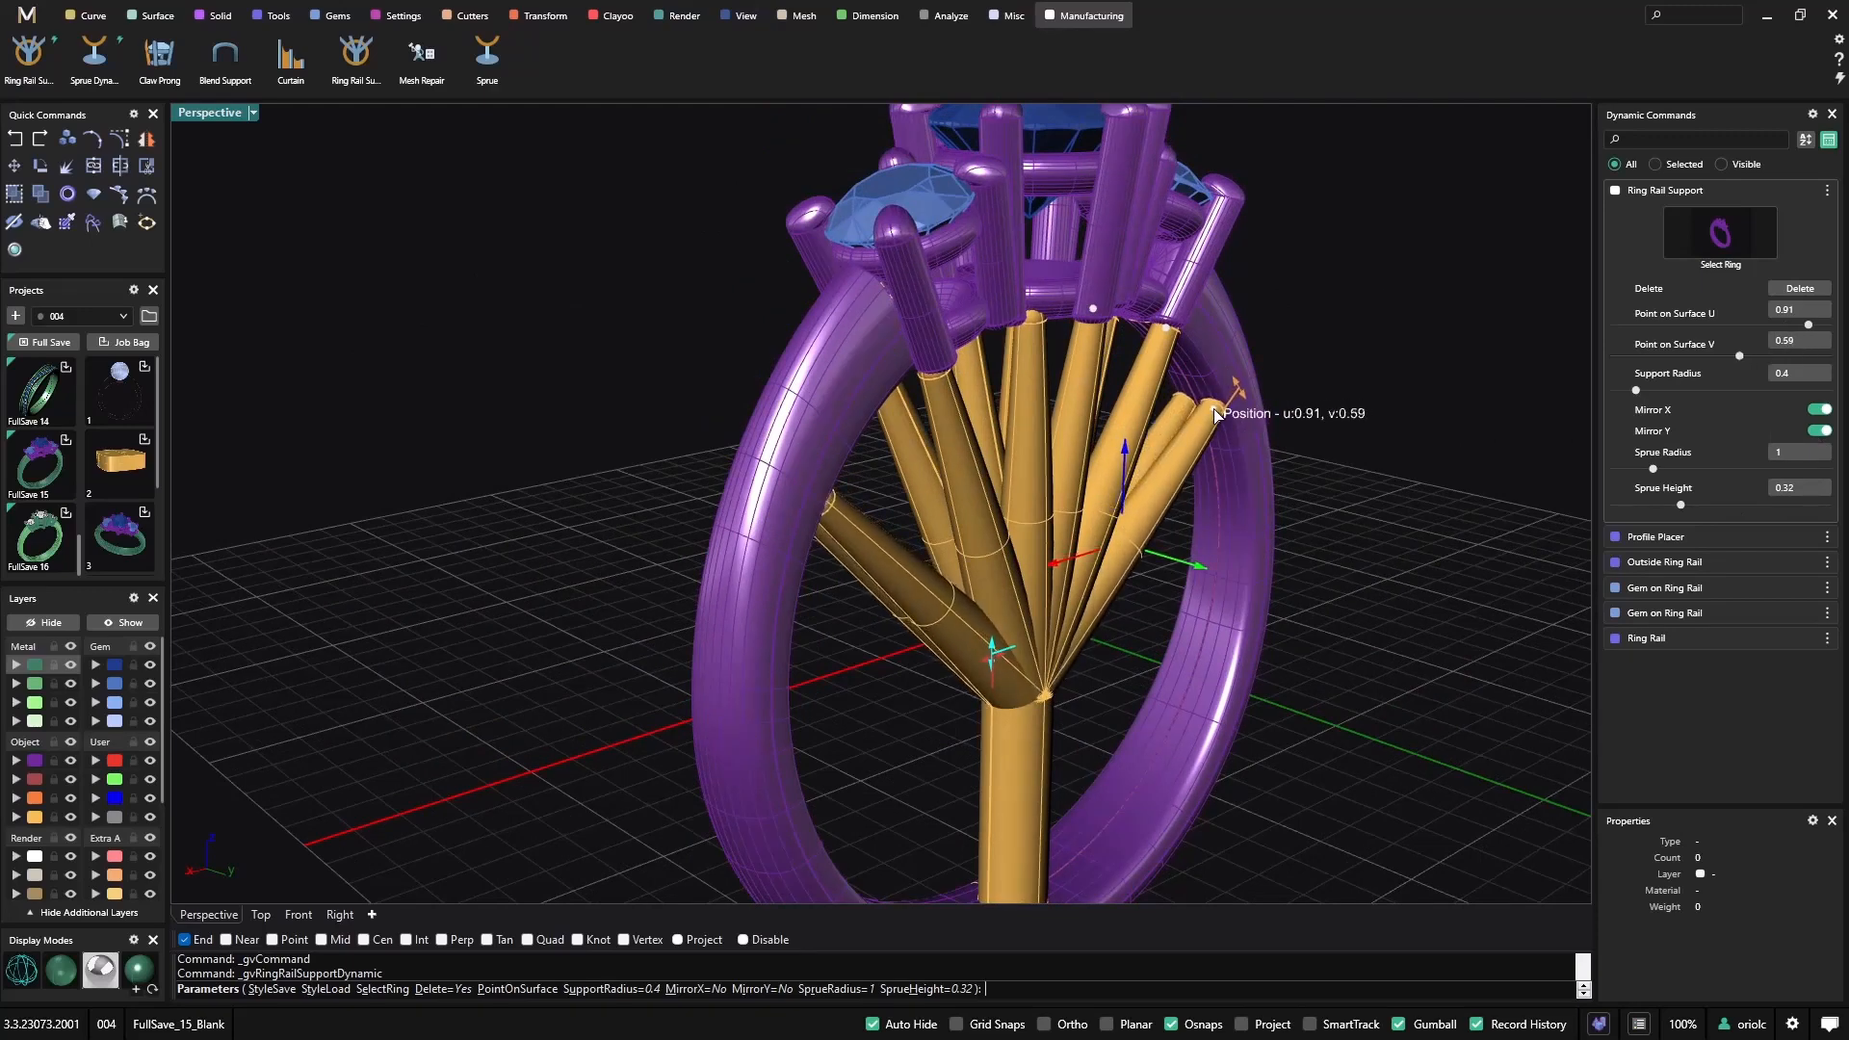
pyautogui.click(1816, 431)
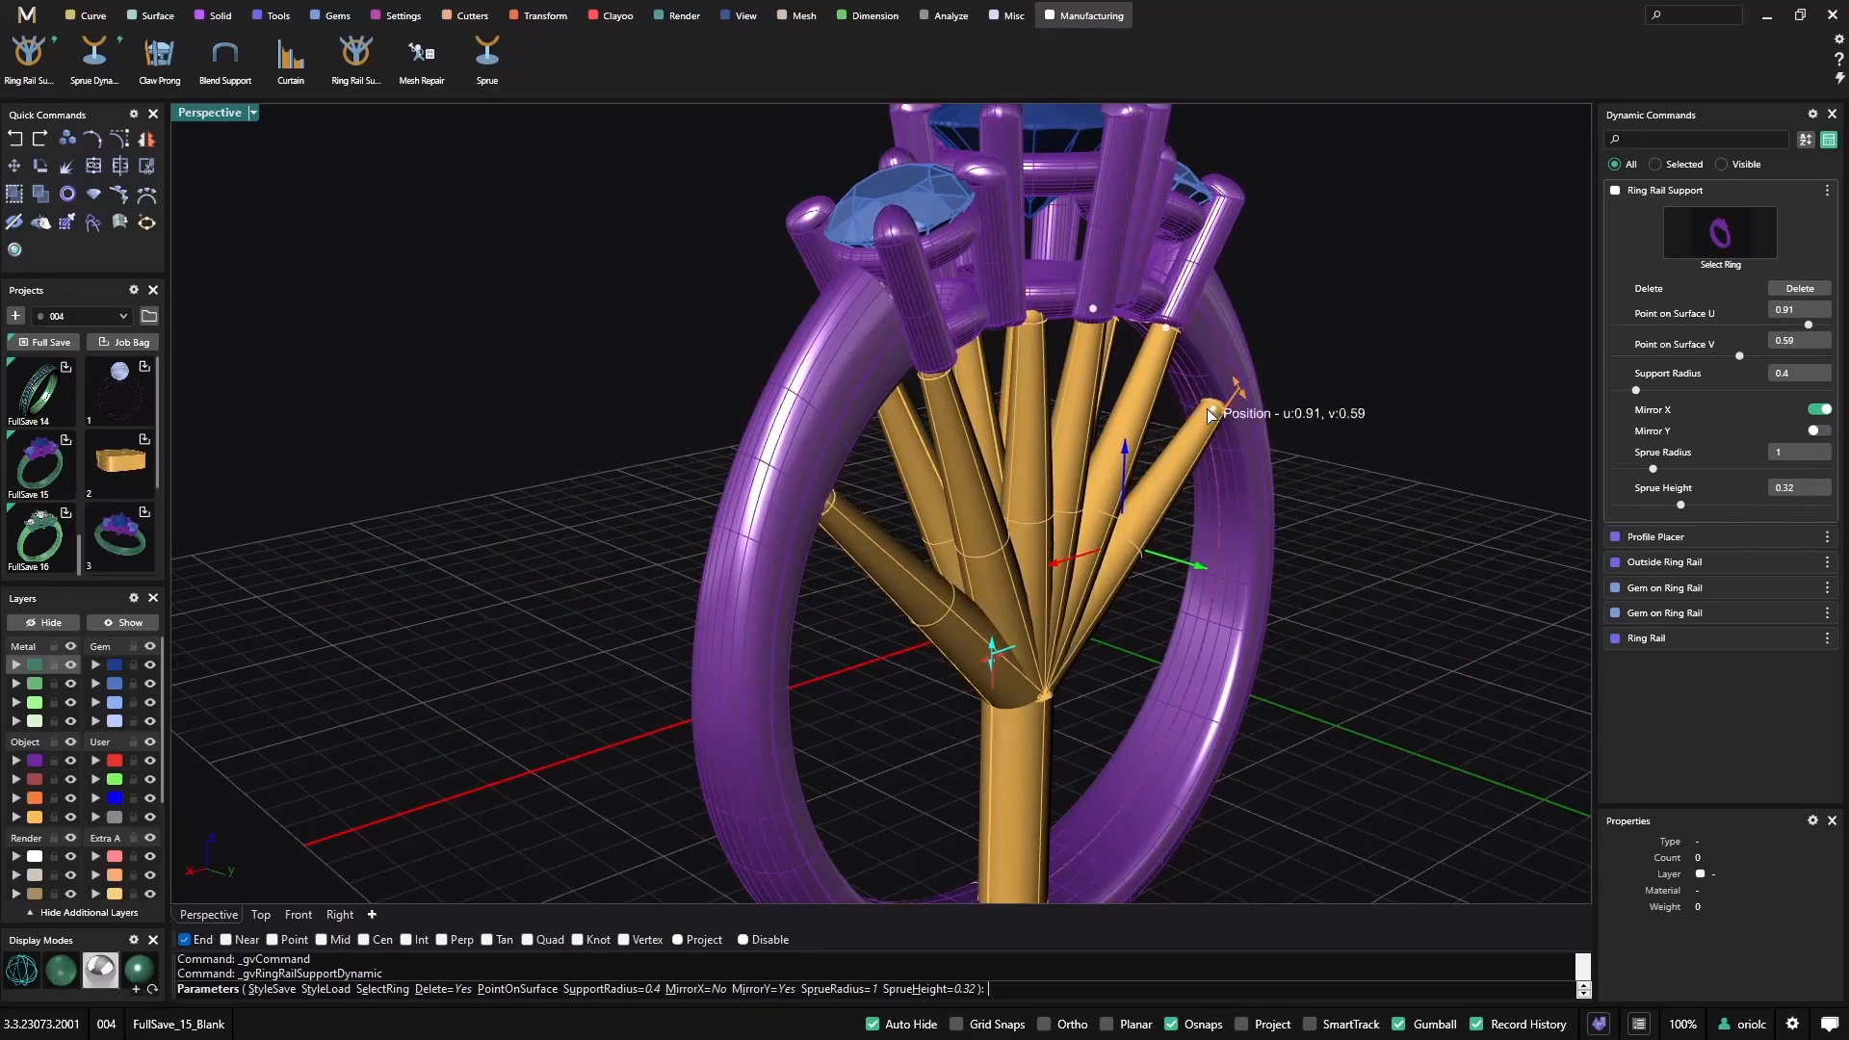
pyautogui.moveTo(1207, 414); pyautogui.dragTo(1221, 524)
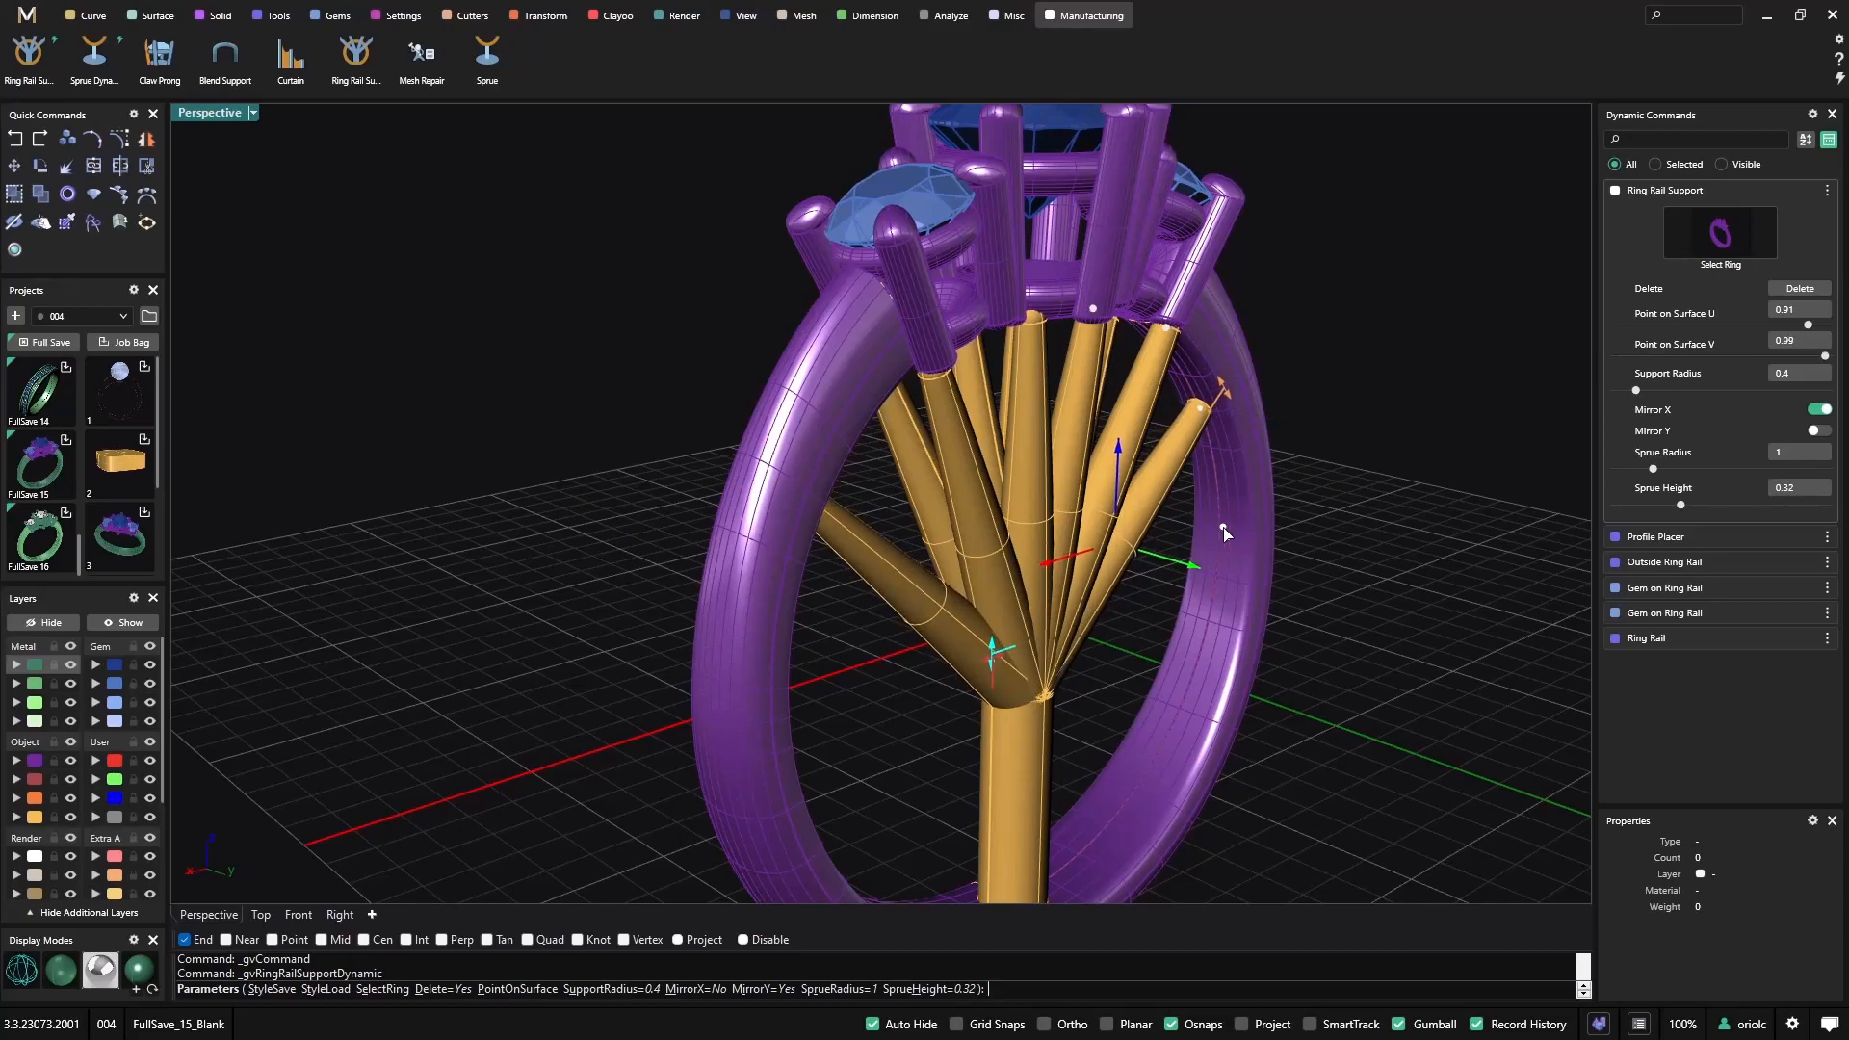
# Add another X-mirrored pair of supports lower on the inner band and accept the ring rail support.
pyautogui.click(1221, 528)
pyautogui.moveTo(1223, 529); pyautogui.dragTo(1338, 540, button='right')
pyautogui.rightClick(1337, 540)
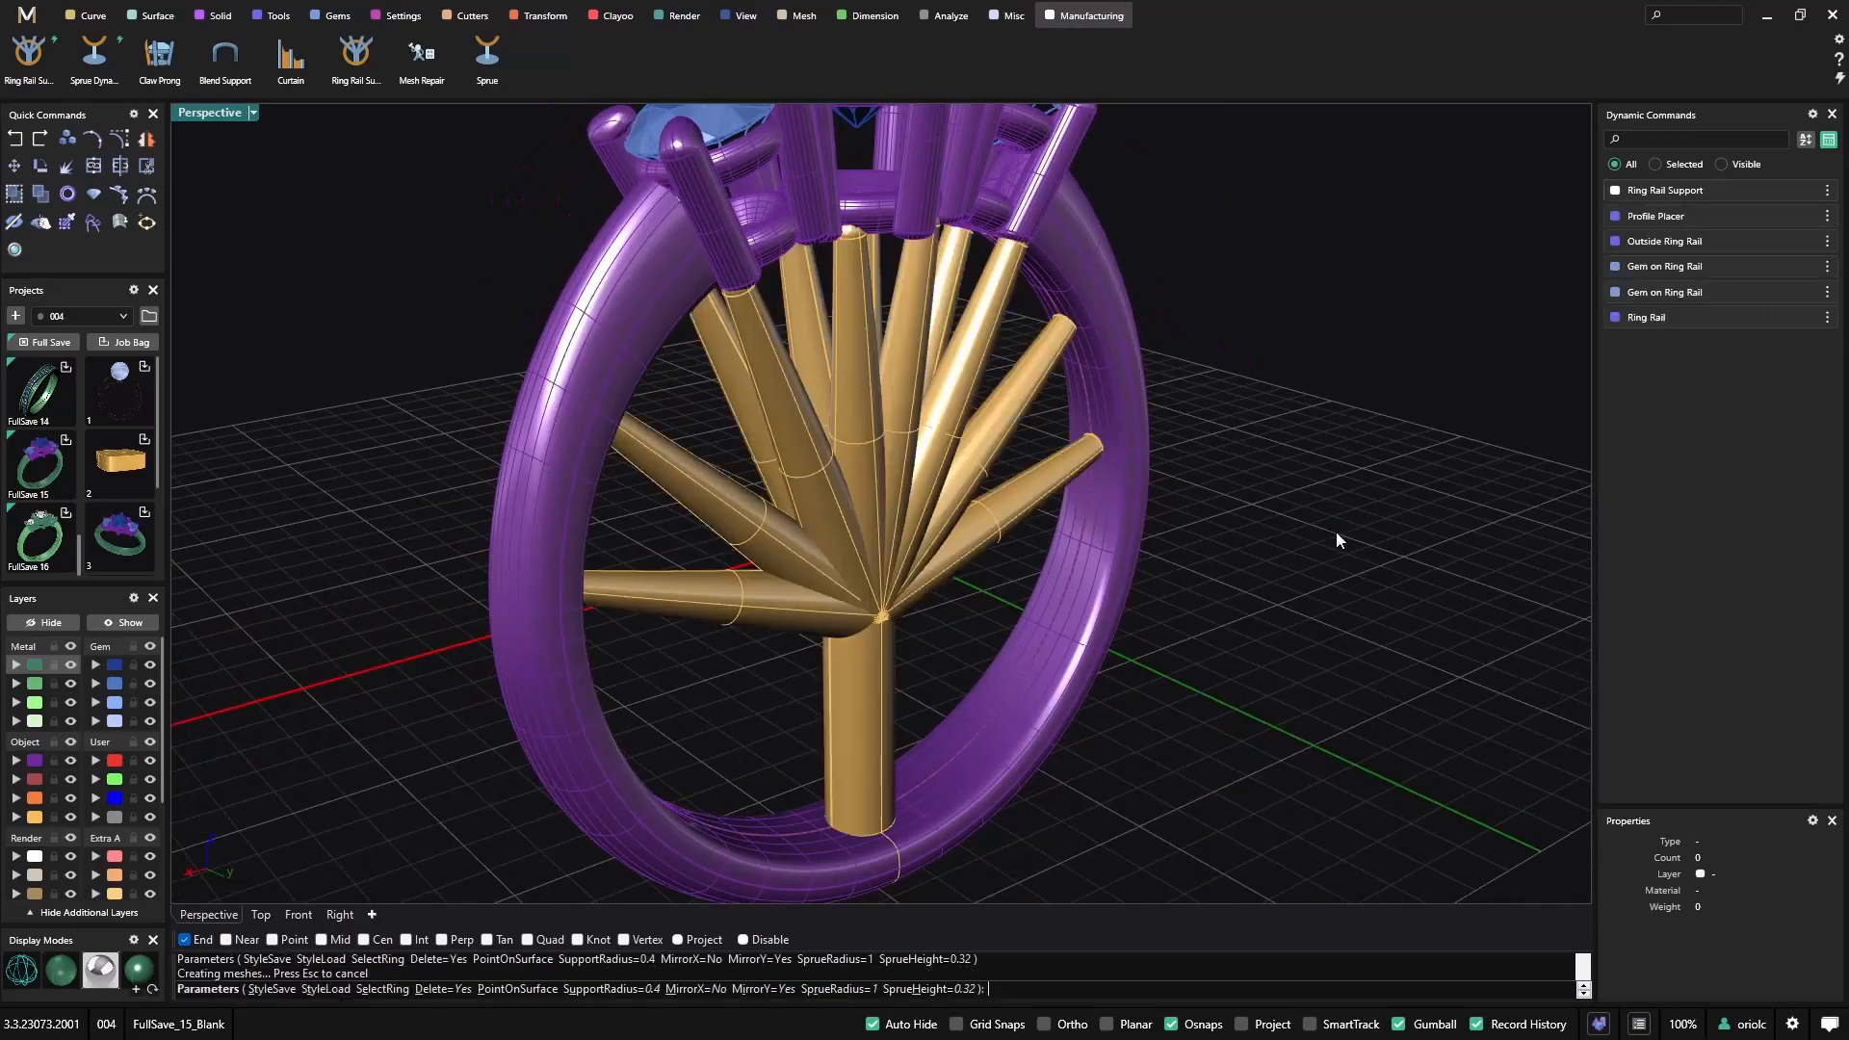
# Create a Sprue with a base beneath the ring, using the united ring as its target.
pyautogui.moveTo(1164, 569); pyautogui.dragTo(367, 258, button='right')
pyautogui.scroll(-4, 1228, 580)
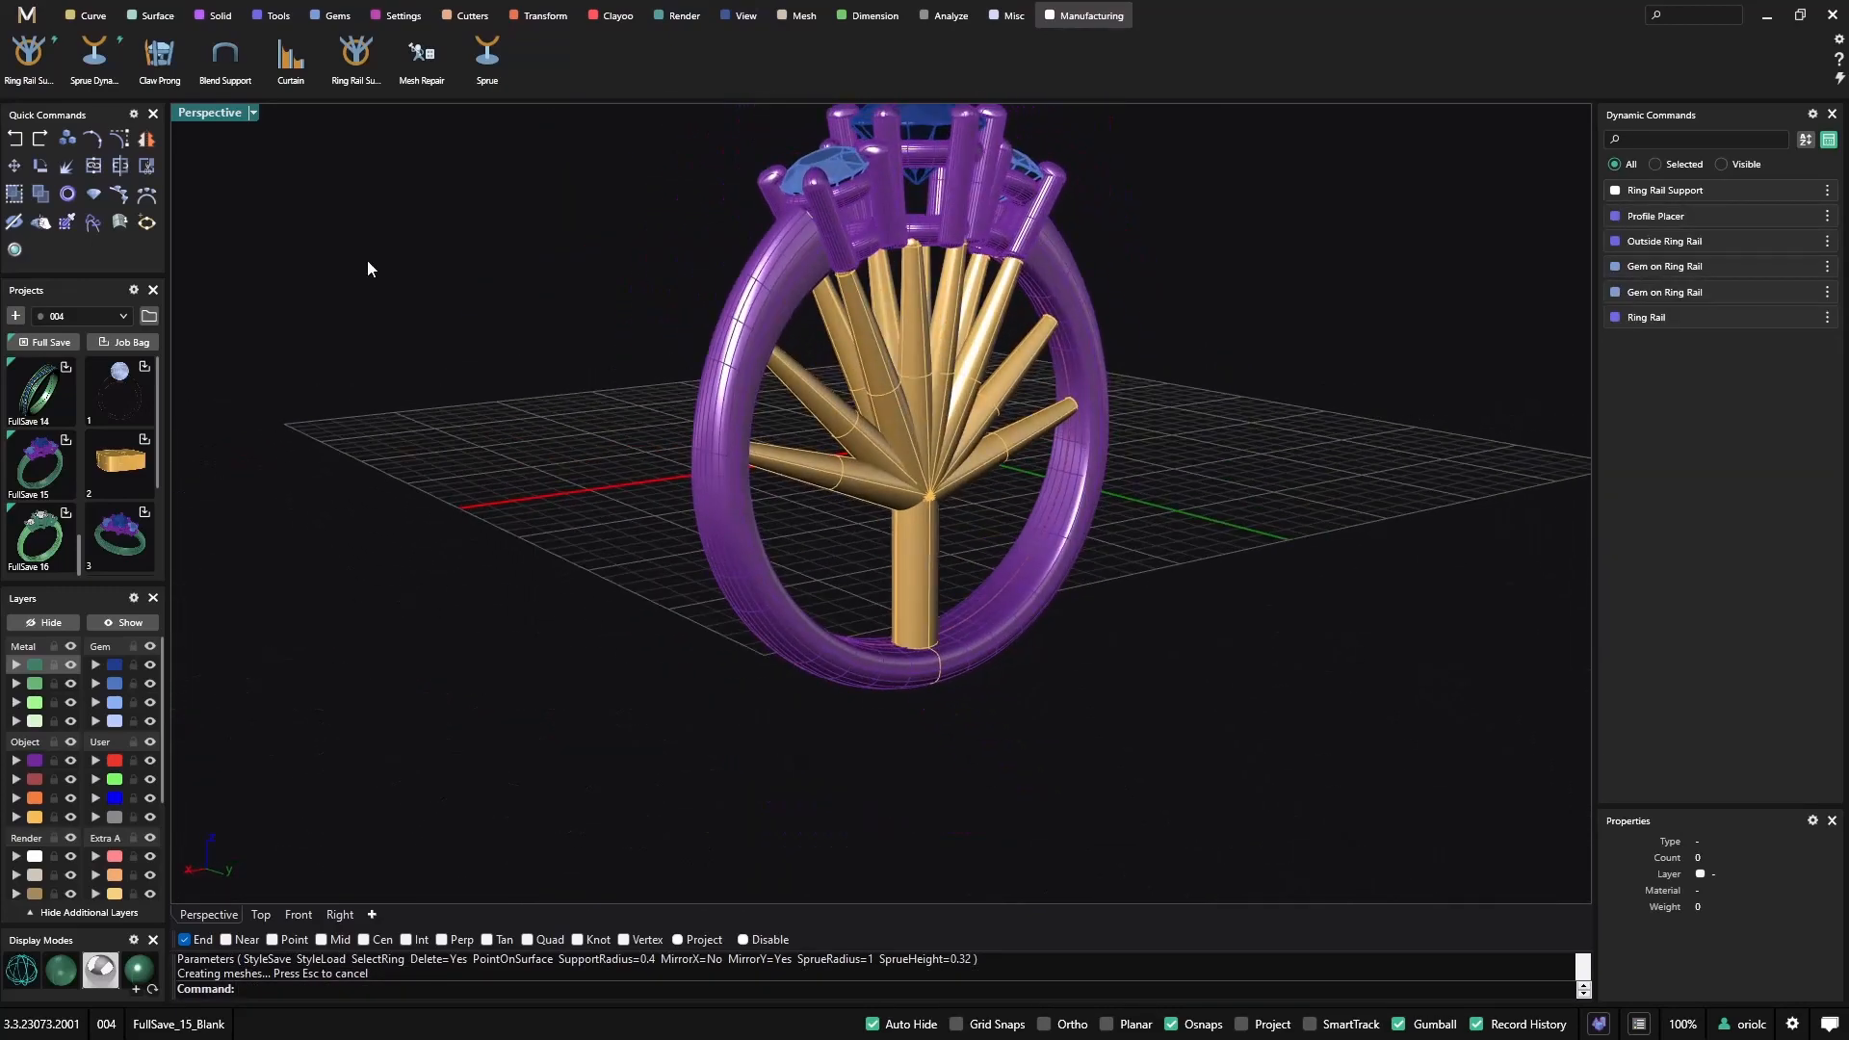
pyautogui.click(84, 65)
pyautogui.click(826, 664)
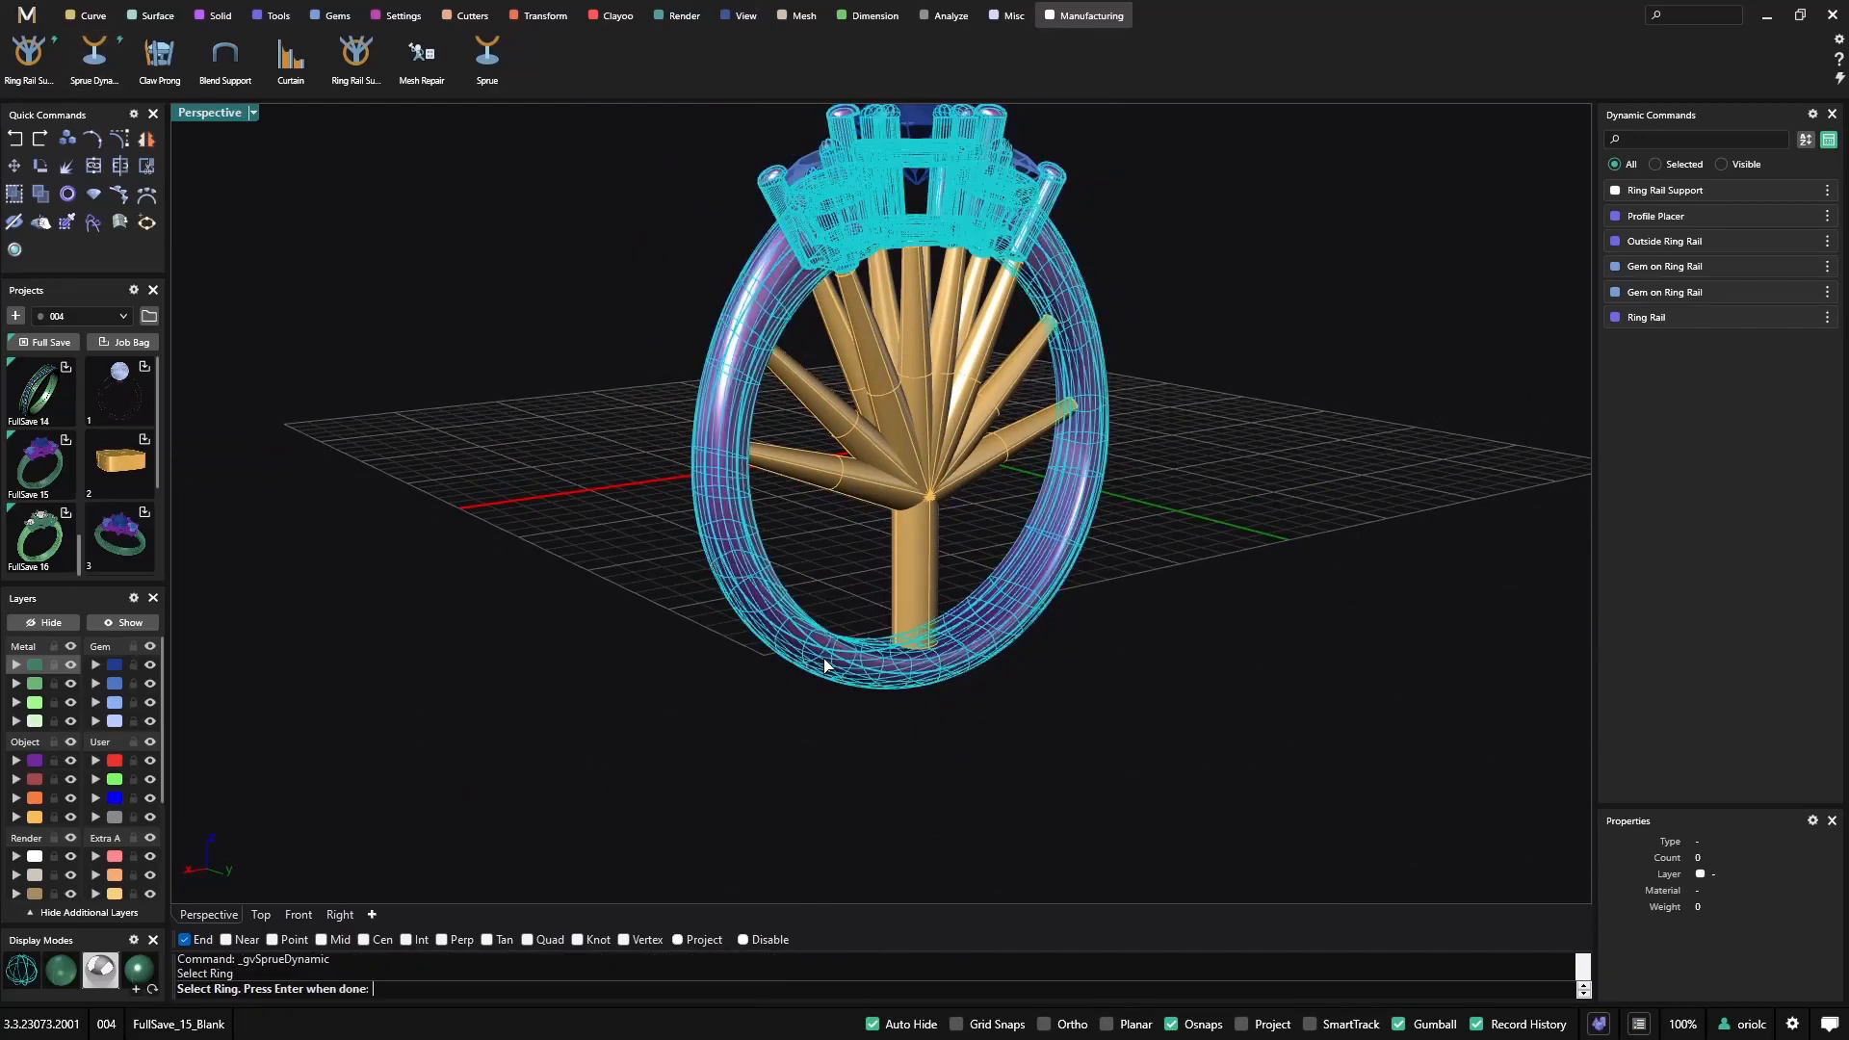
pyautogui.rightClick(801, 741)
pyautogui.moveTo(802, 742); pyautogui.dragTo(1067, 688, button='right')
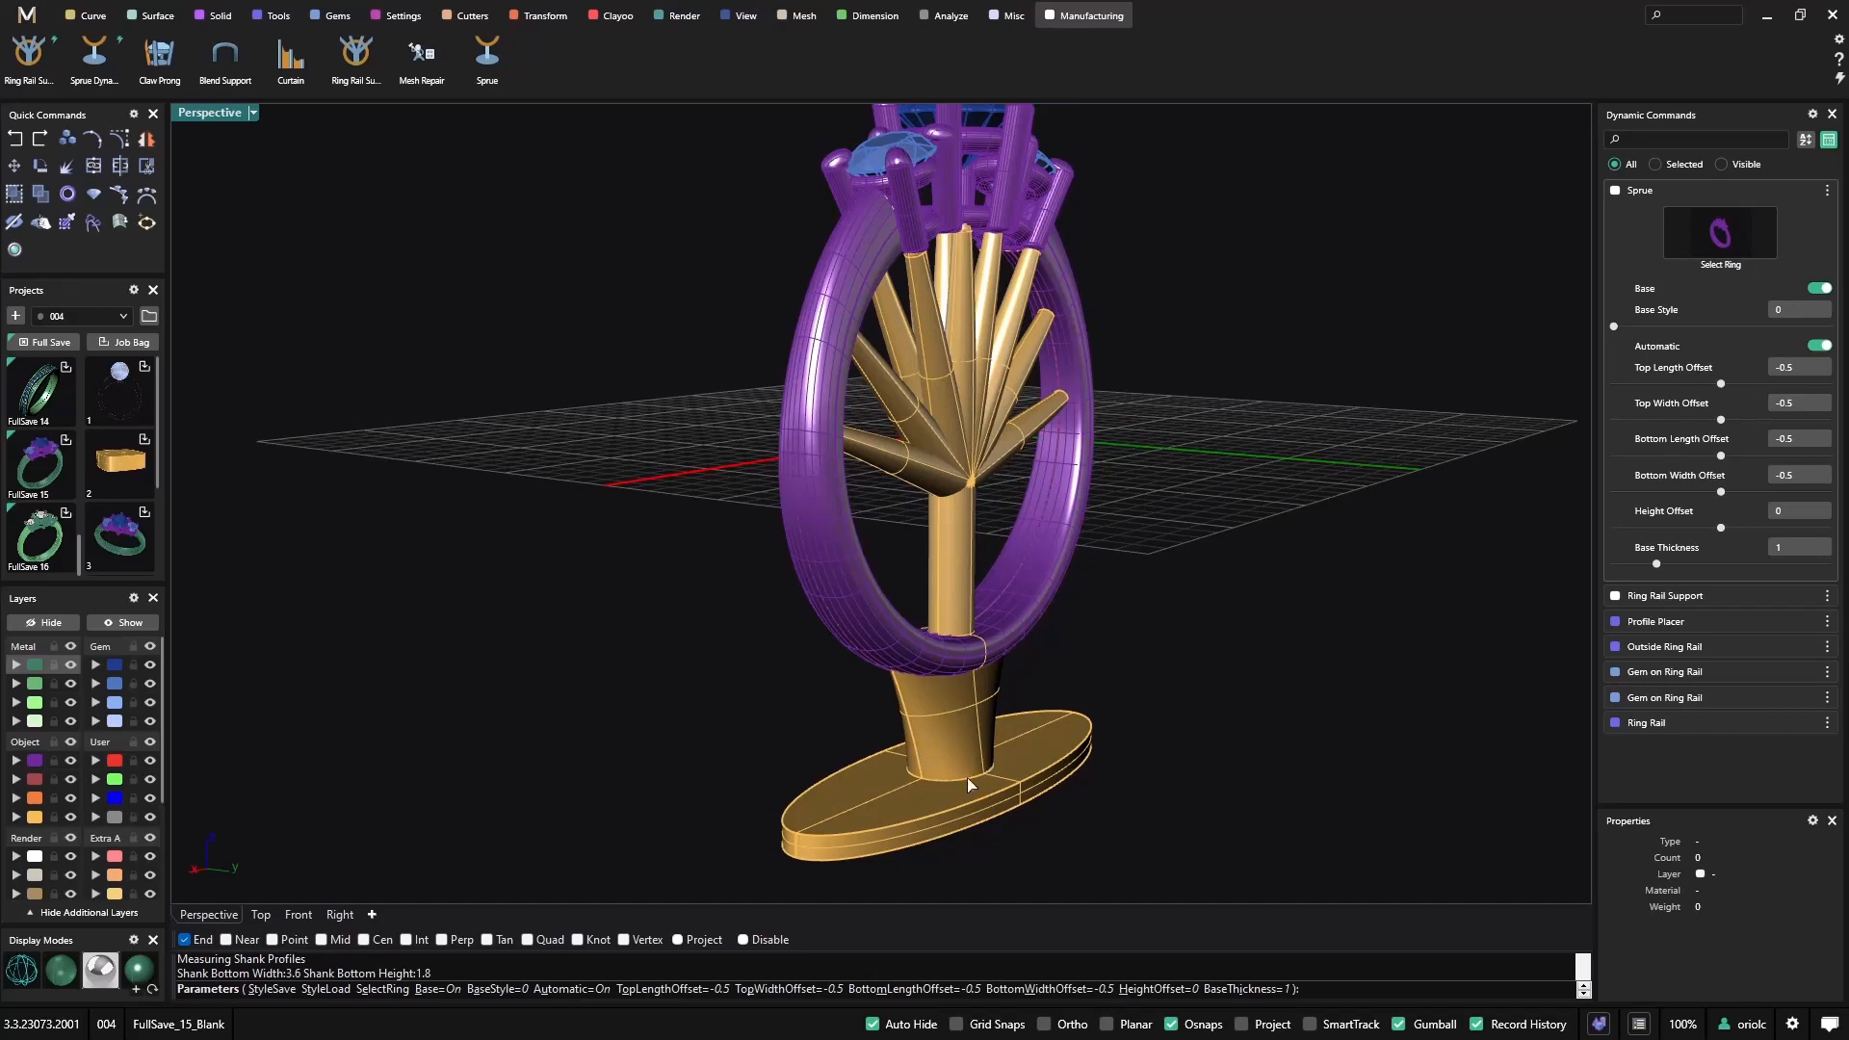
# Set the sprue's top length offset to -0.6, top width offset to -0.5 and bottom length offset to -0.7, and accept it.
pyautogui.moveTo(1721, 385); pyautogui.dragTo(1685, 421)
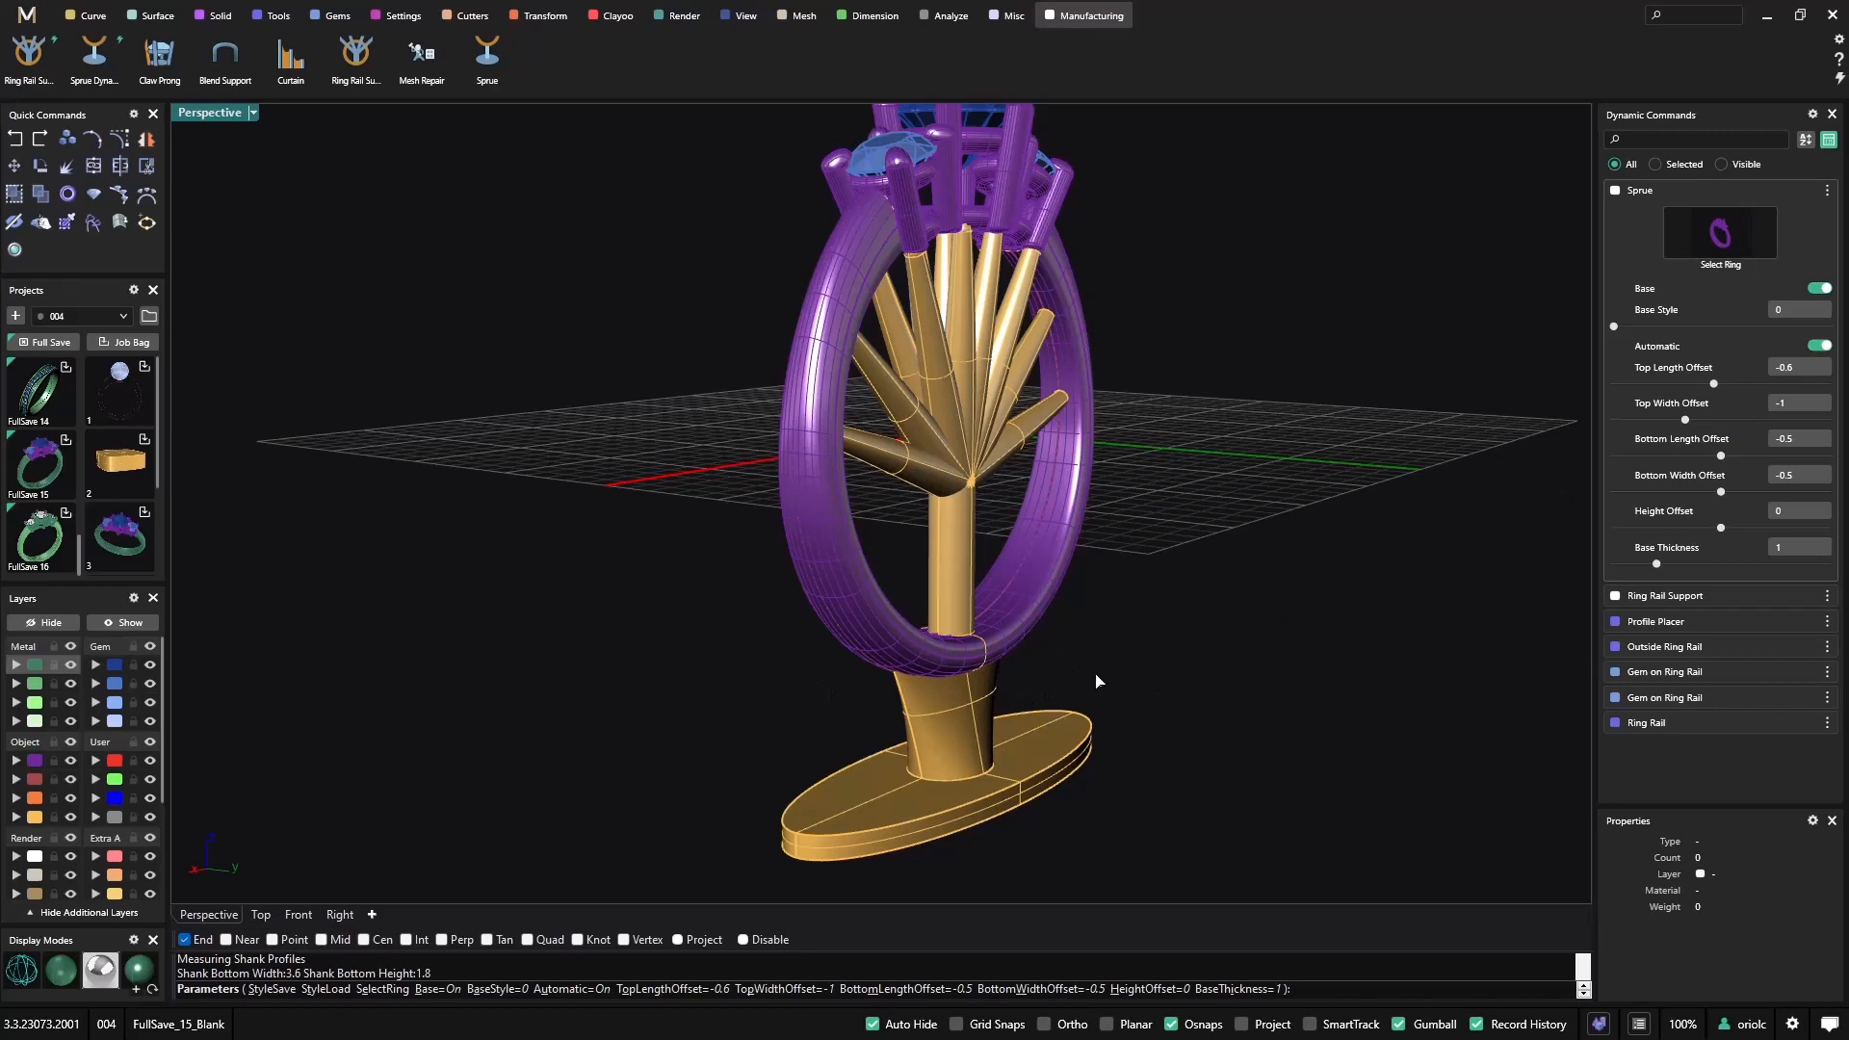
pyautogui.moveTo(1685, 421); pyautogui.dragTo(1694, 421)
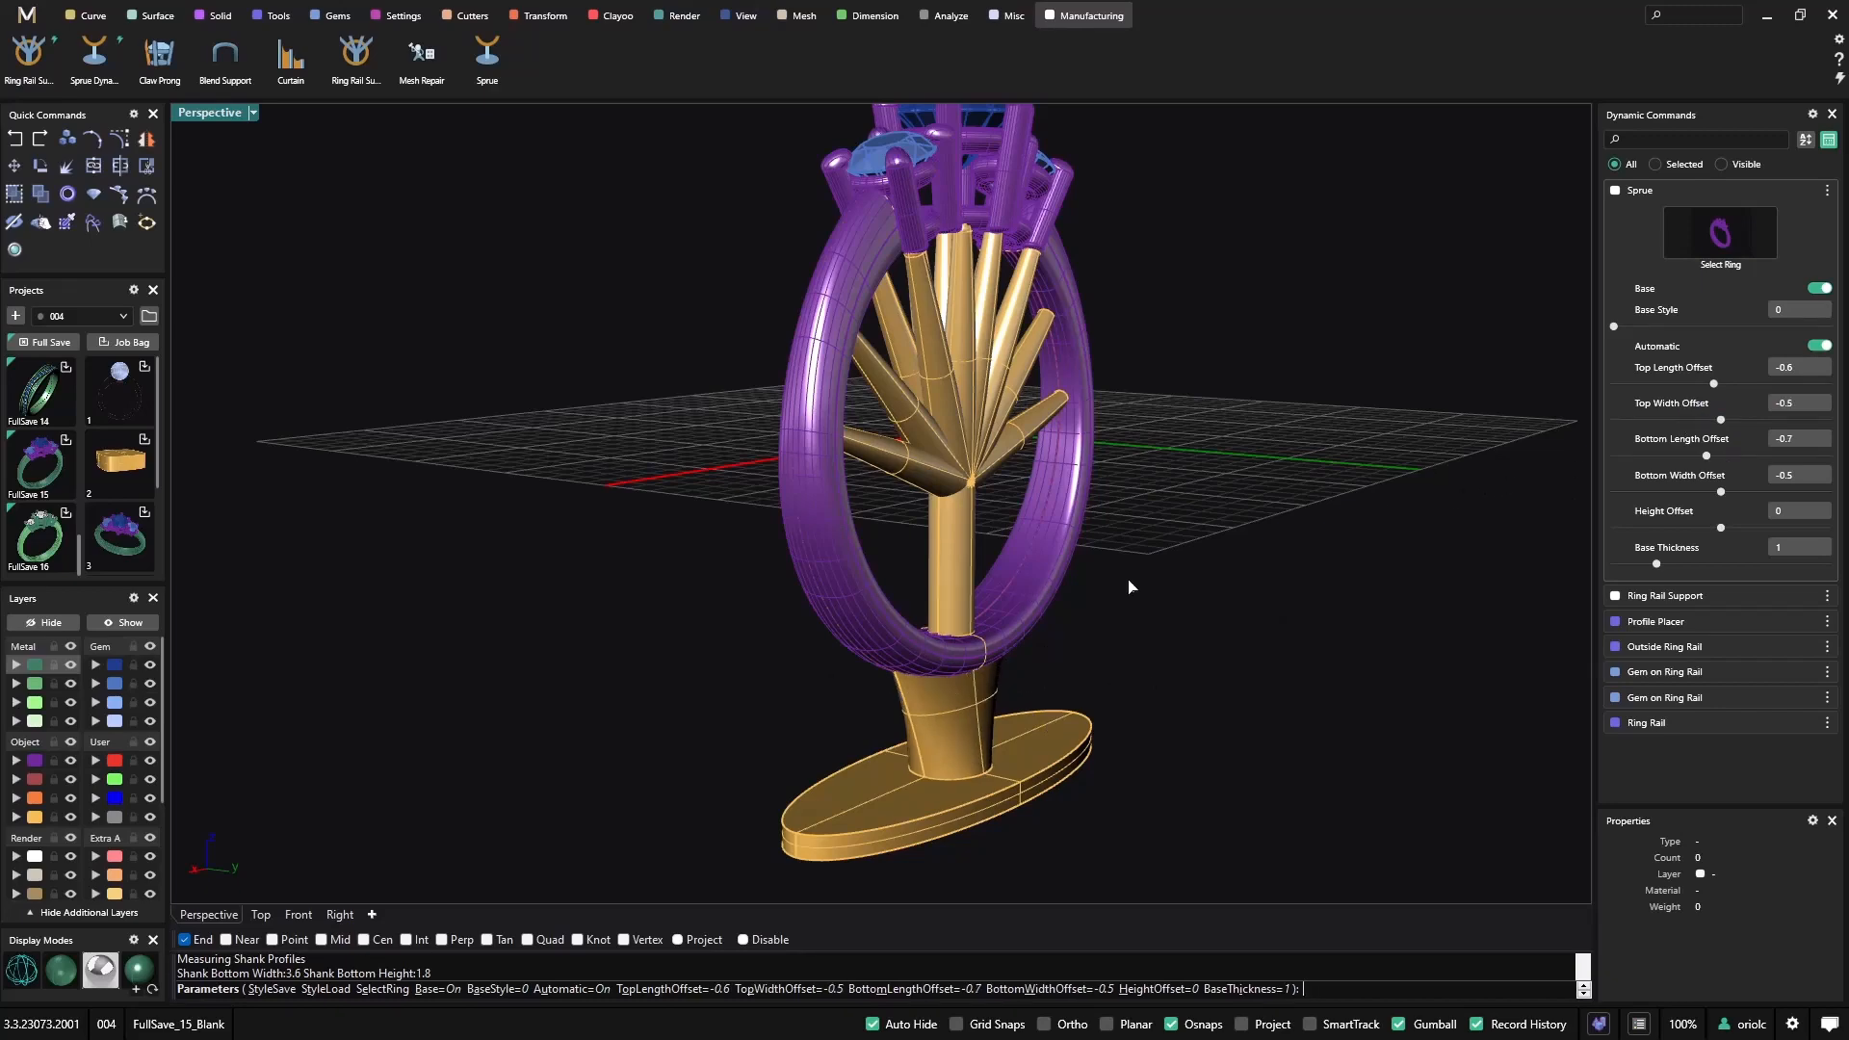
pyautogui.moveTo(1131, 584); pyautogui.dragTo(1083, 539, button='right')
pyautogui.press('Return')
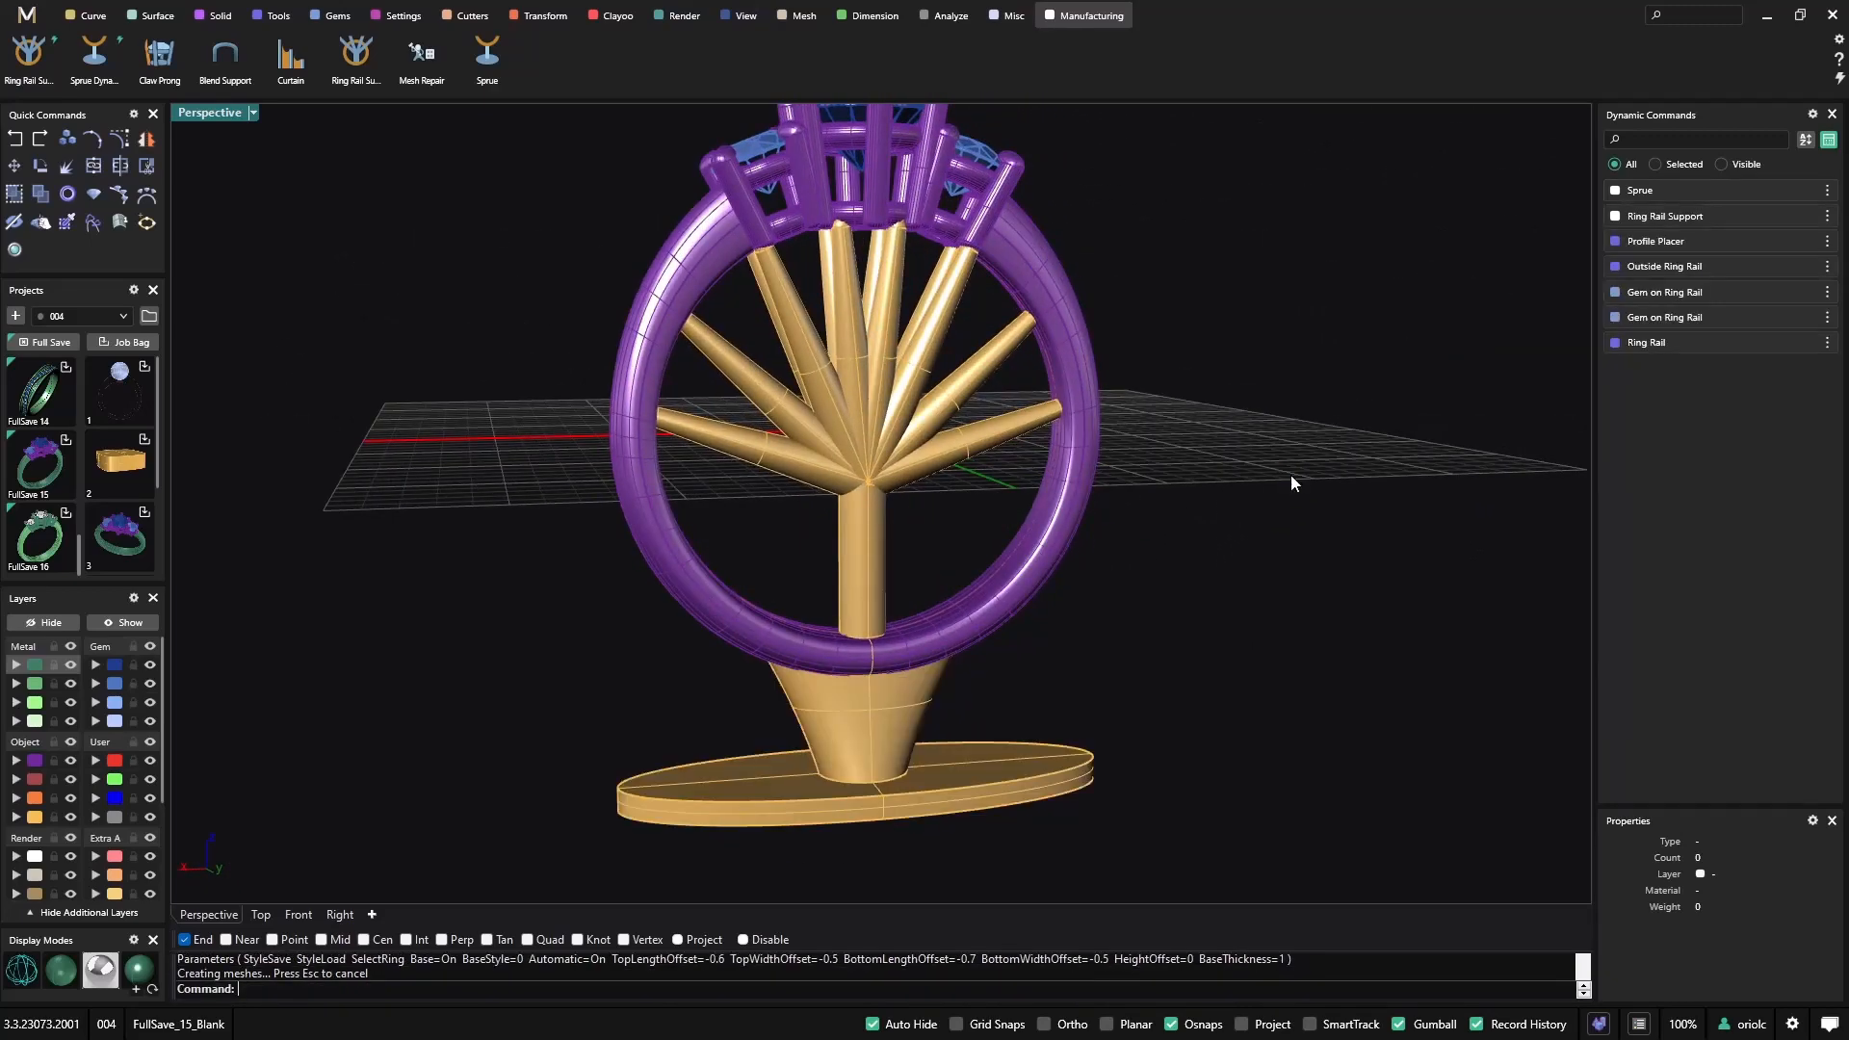
# Hide the first two gem layers so only the metal ring and its supports are shown.
pyautogui.scroll(-4, 1291, 476)
pyautogui.moveTo(1355, 478); pyautogui.dragTo(1332, 532, button='right')
pyautogui.moveTo(1333, 533); pyautogui.dragTo(1347, 486, button='right')
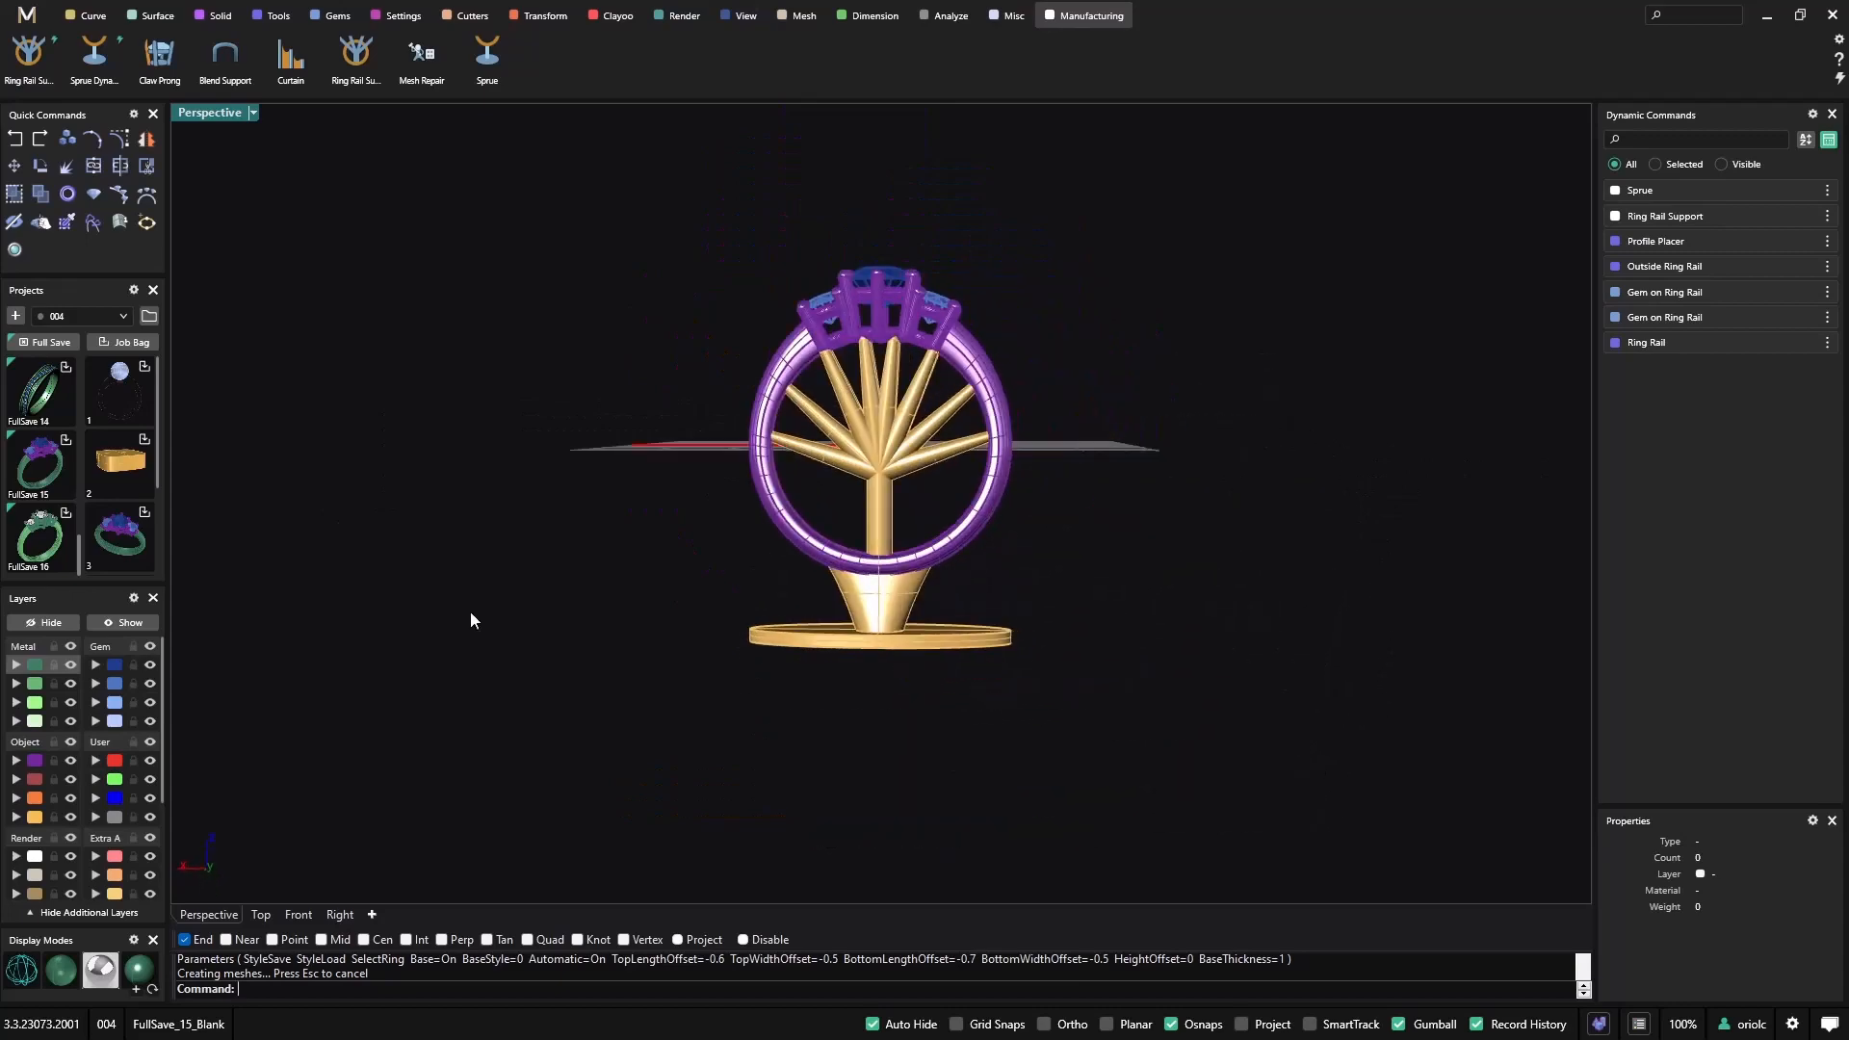
pyautogui.click(149, 665)
pyautogui.click(149, 683)
pyautogui.moveTo(544, 679); pyautogui.dragTo(568, 617, button='right')
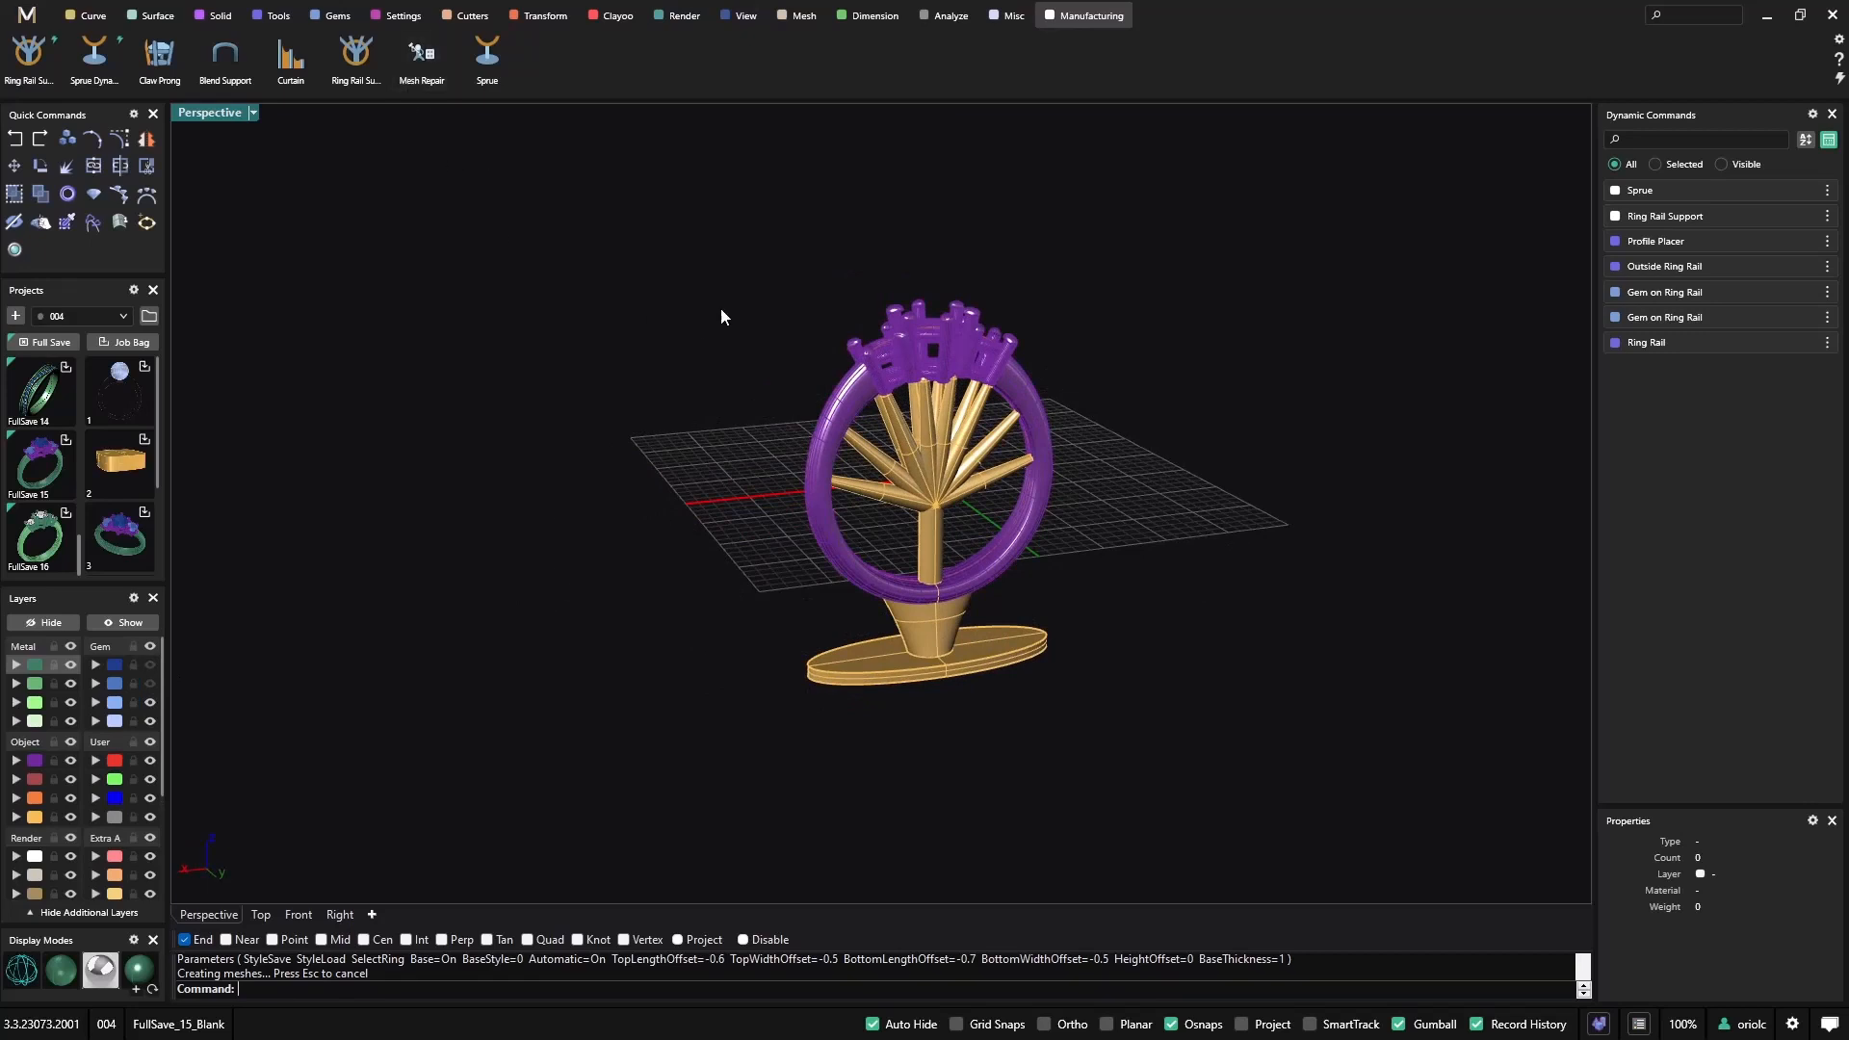
# Run Mesh Repair on the ring together with its supports and sprue, and inspect the previewed mesh surface around the supports.
pyautogui.moveTo(684, 220); pyautogui.dragTo(1146, 778)
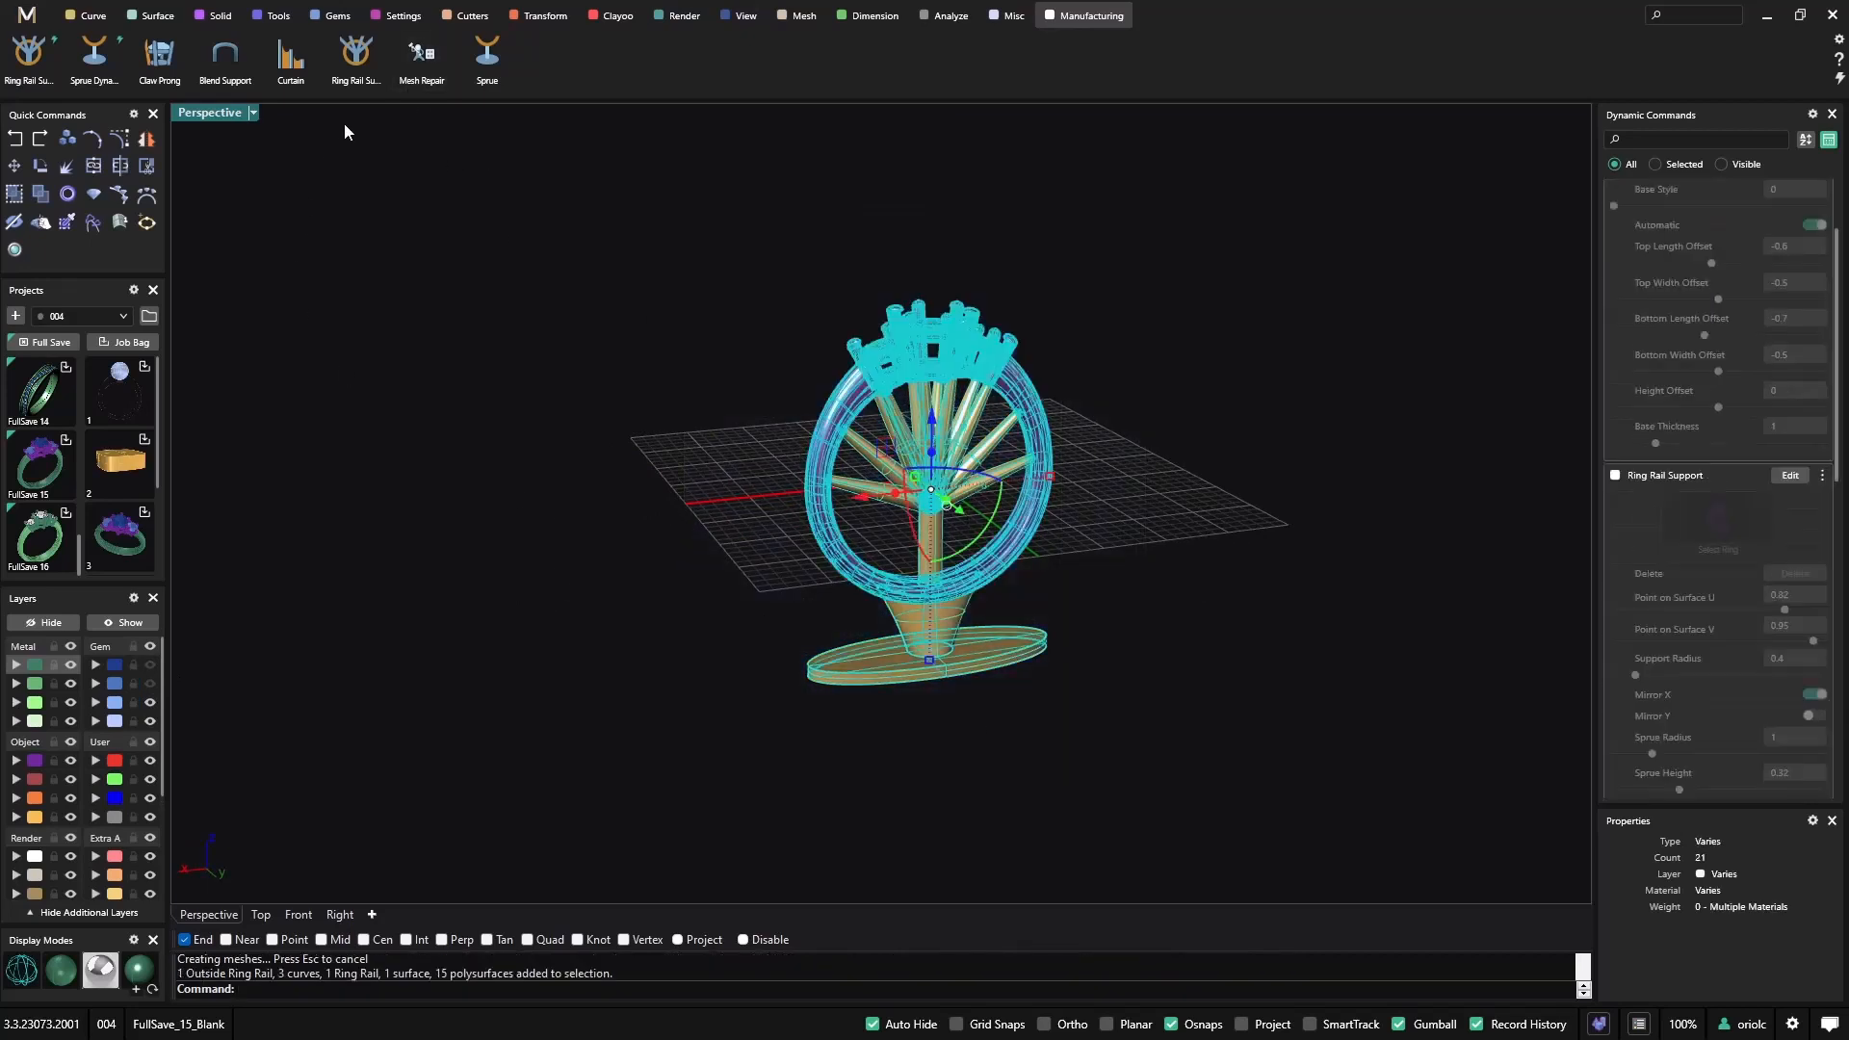
pyautogui.click(416, 57)
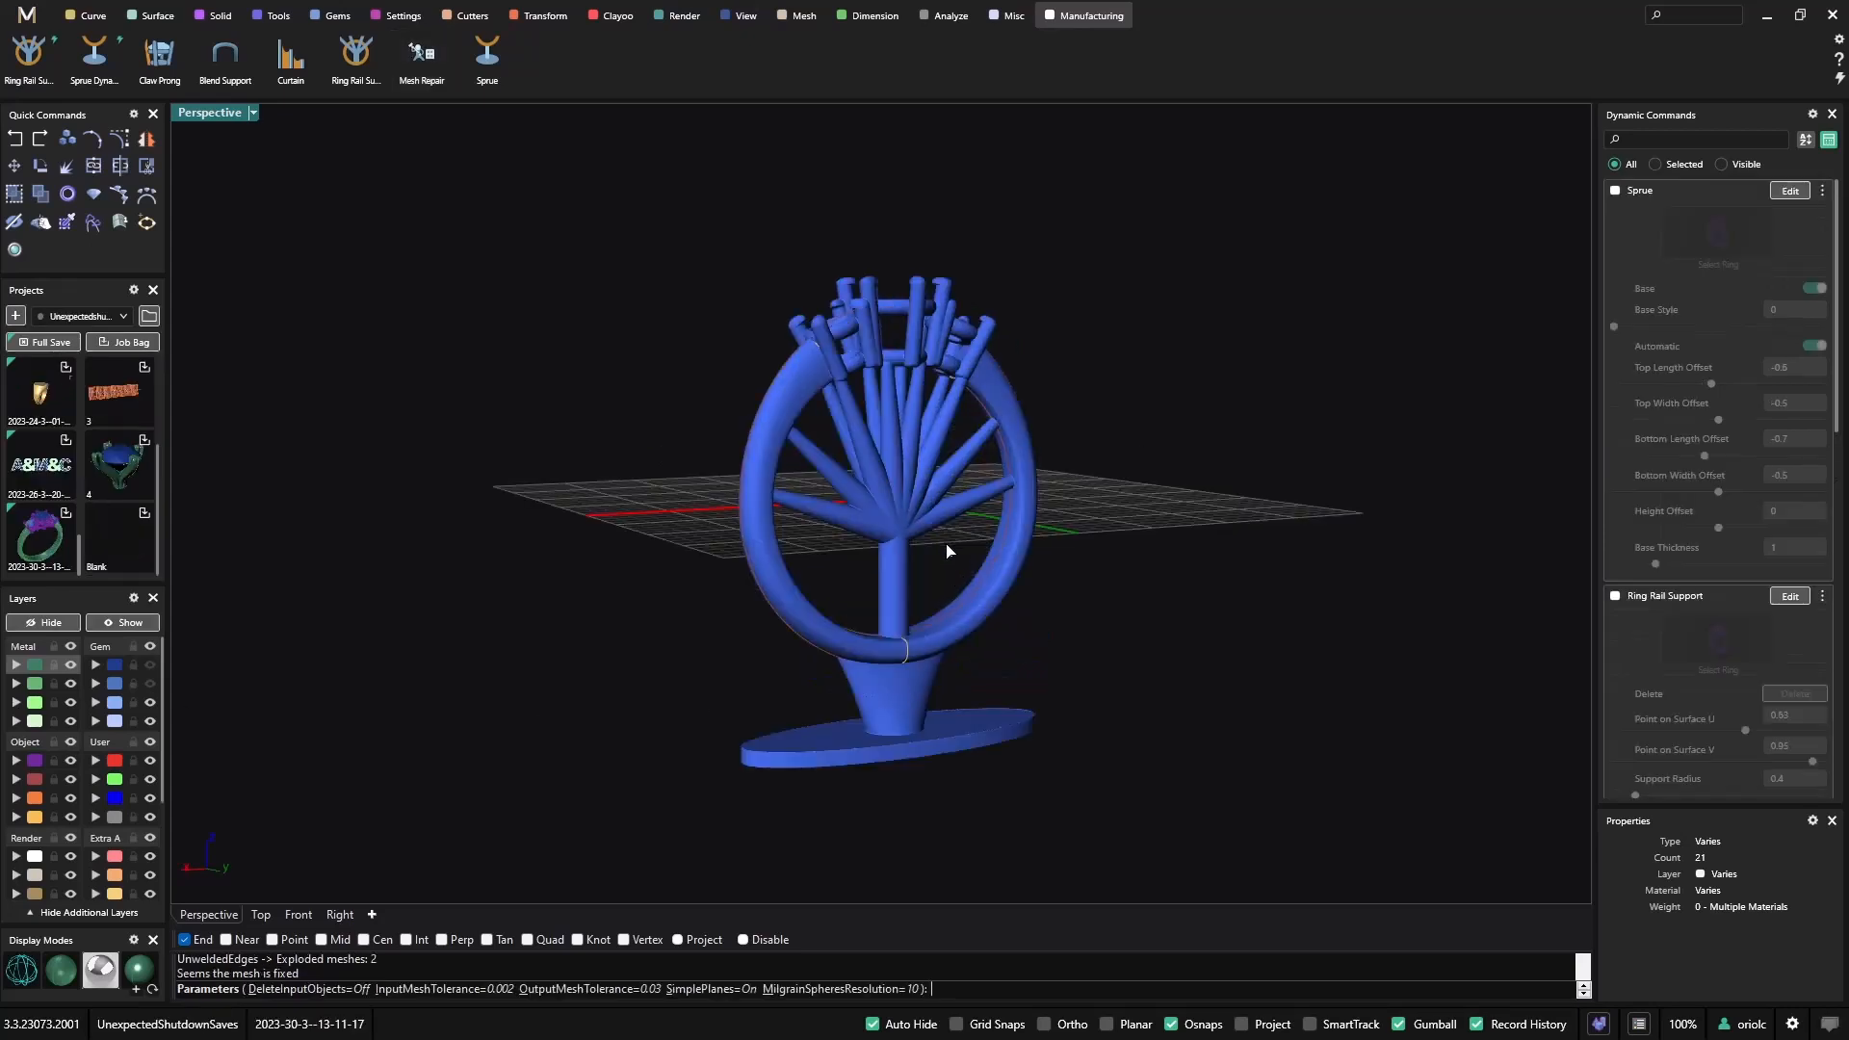
pyautogui.moveTo(948, 551)
pyautogui.mouseDown(button='right')
pyautogui.moveTo(847, 590)
pyautogui.moveTo(1002, 603)
pyautogui.moveTo(940, 560)
pyautogui.mouseUp(button='right')
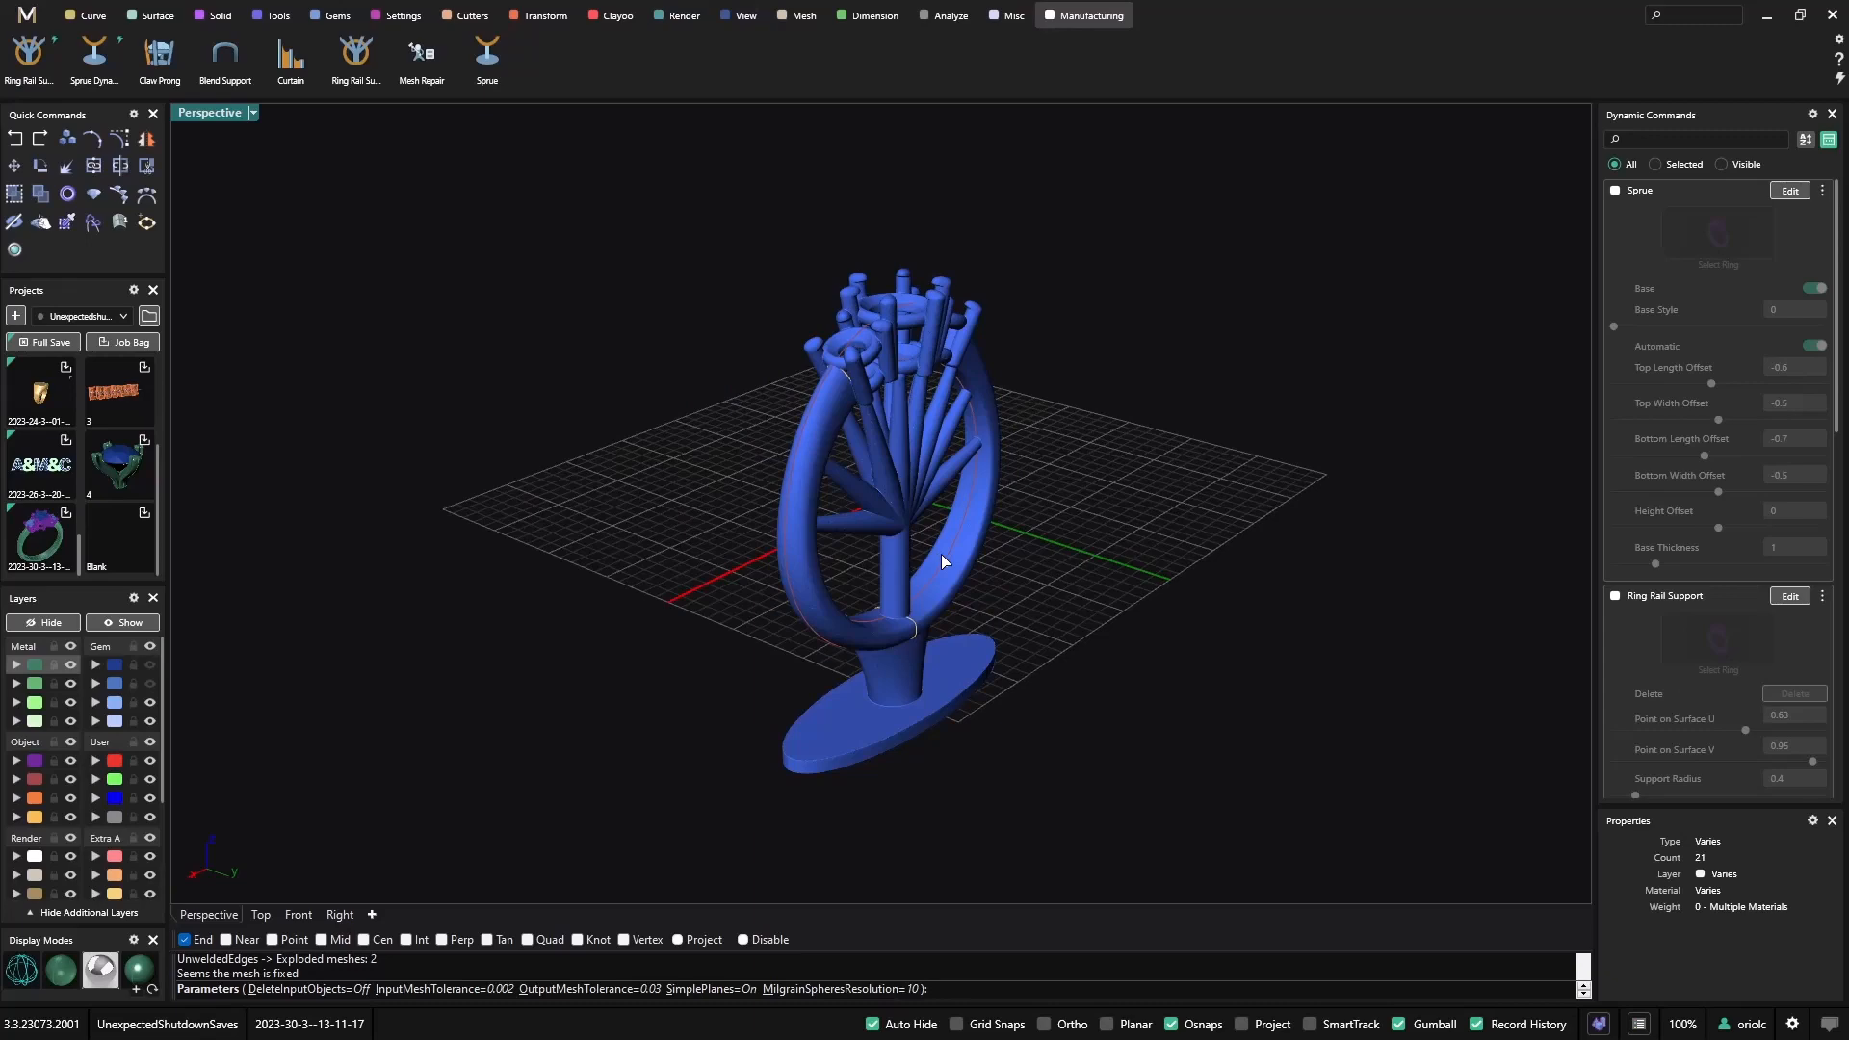
pyautogui.scroll(7, 940, 553)
pyautogui.moveTo(867, 456)
pyautogui.mouseDown(button='right')
pyautogui.moveTo(832, 527)
pyautogui.moveTo(879, 456)
pyautogui.mouseUp(button='right')
pyautogui.scroll(6, 734, 392)
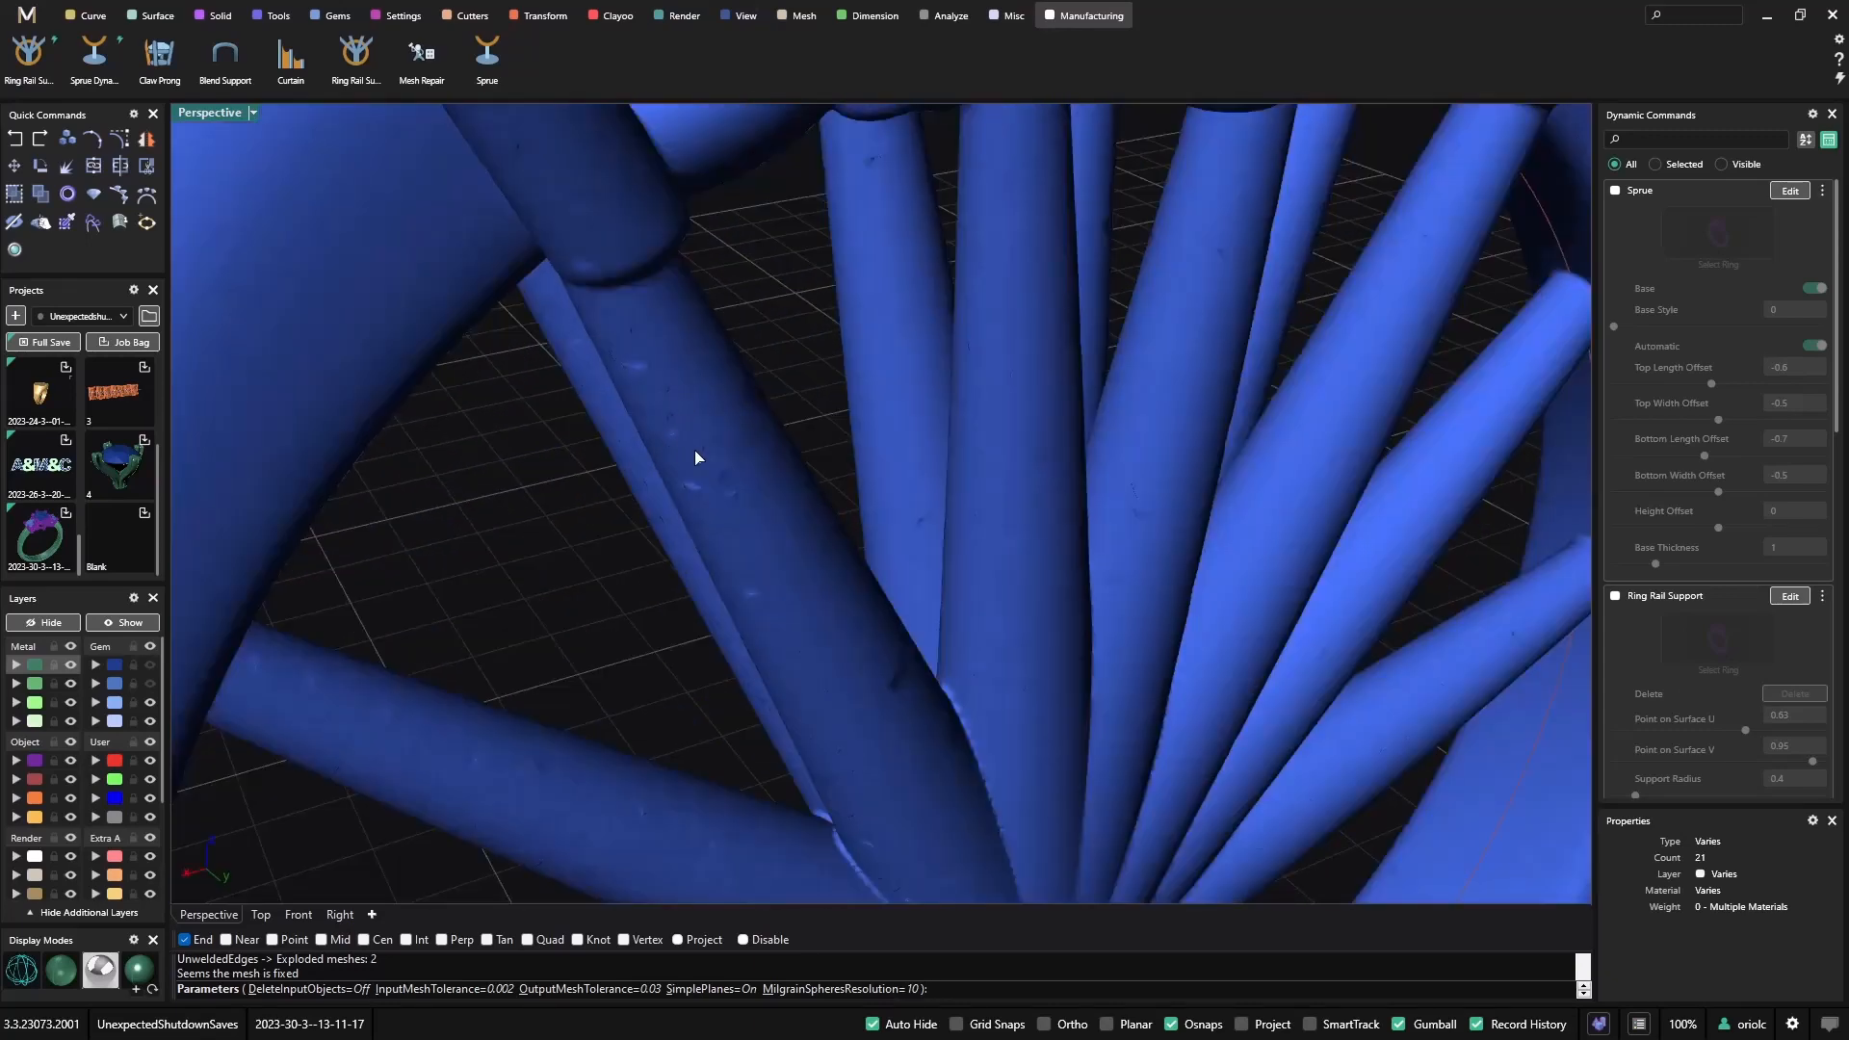
pyautogui.scroll(-8, 759, 493)
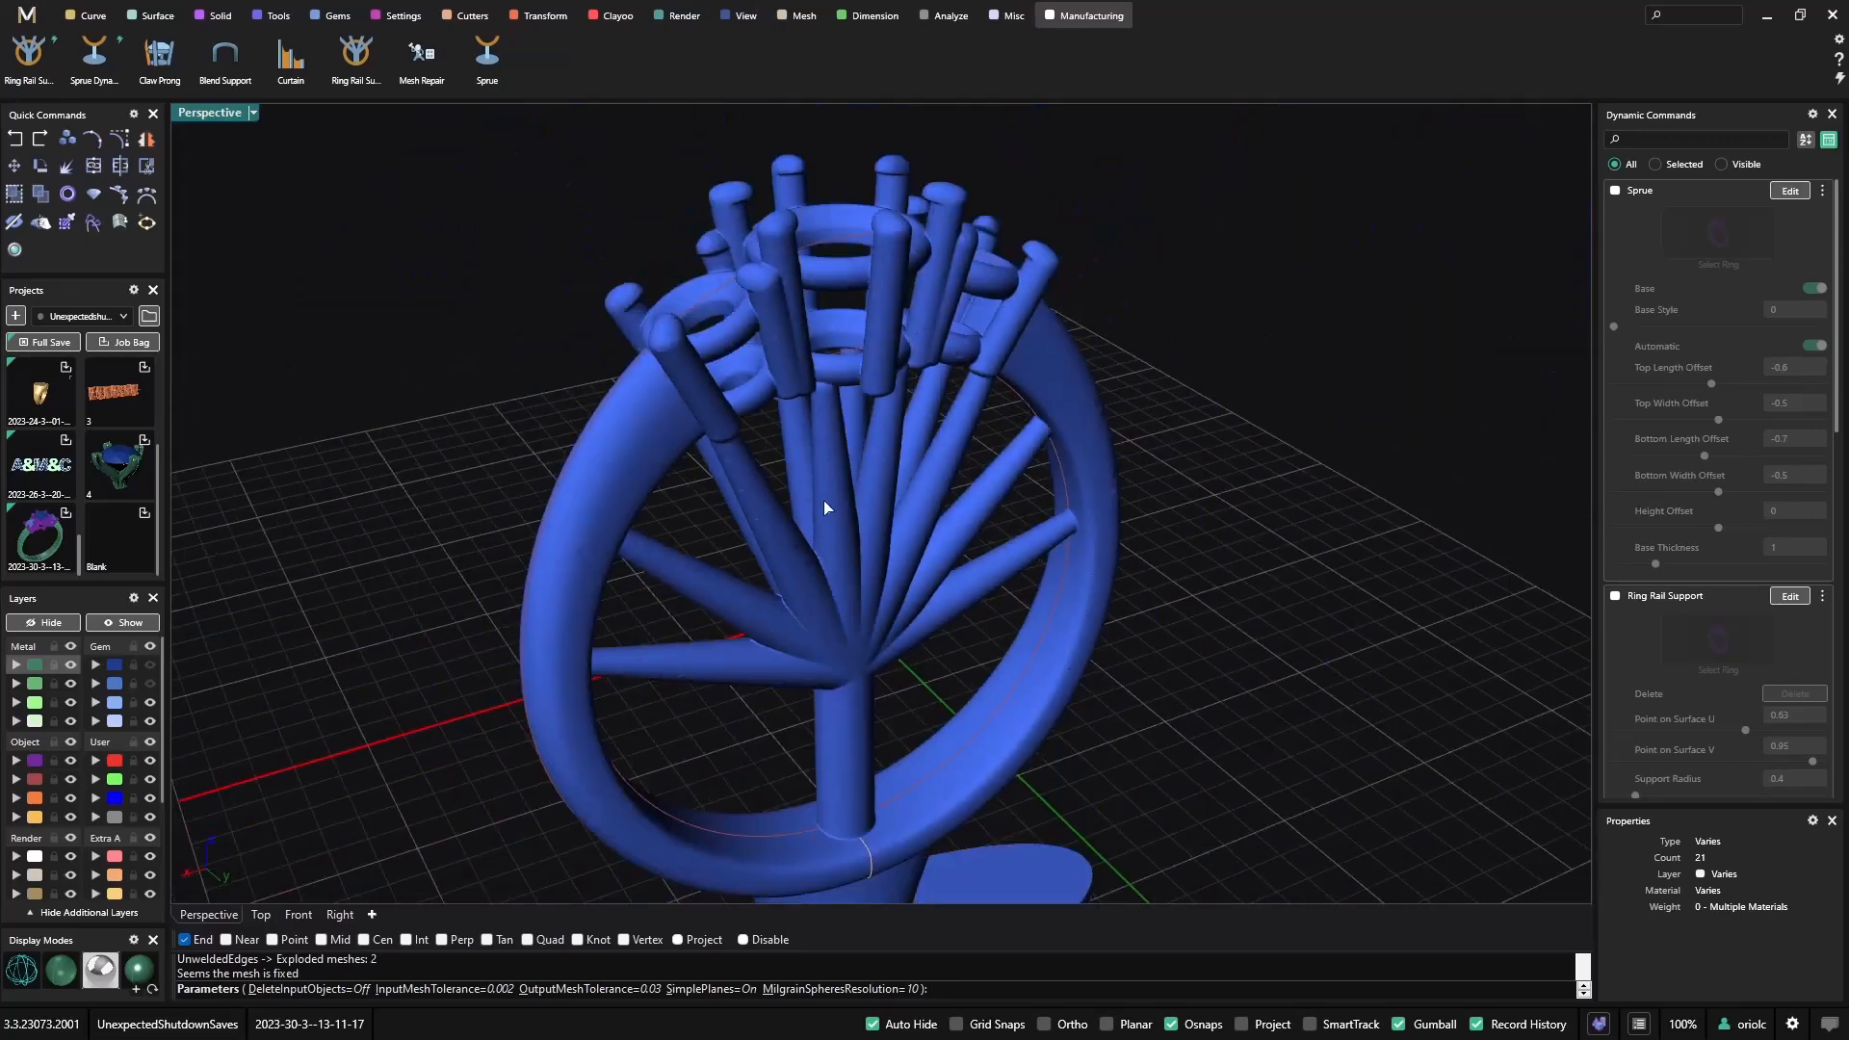
pyautogui.scroll(-3, 879, 477)
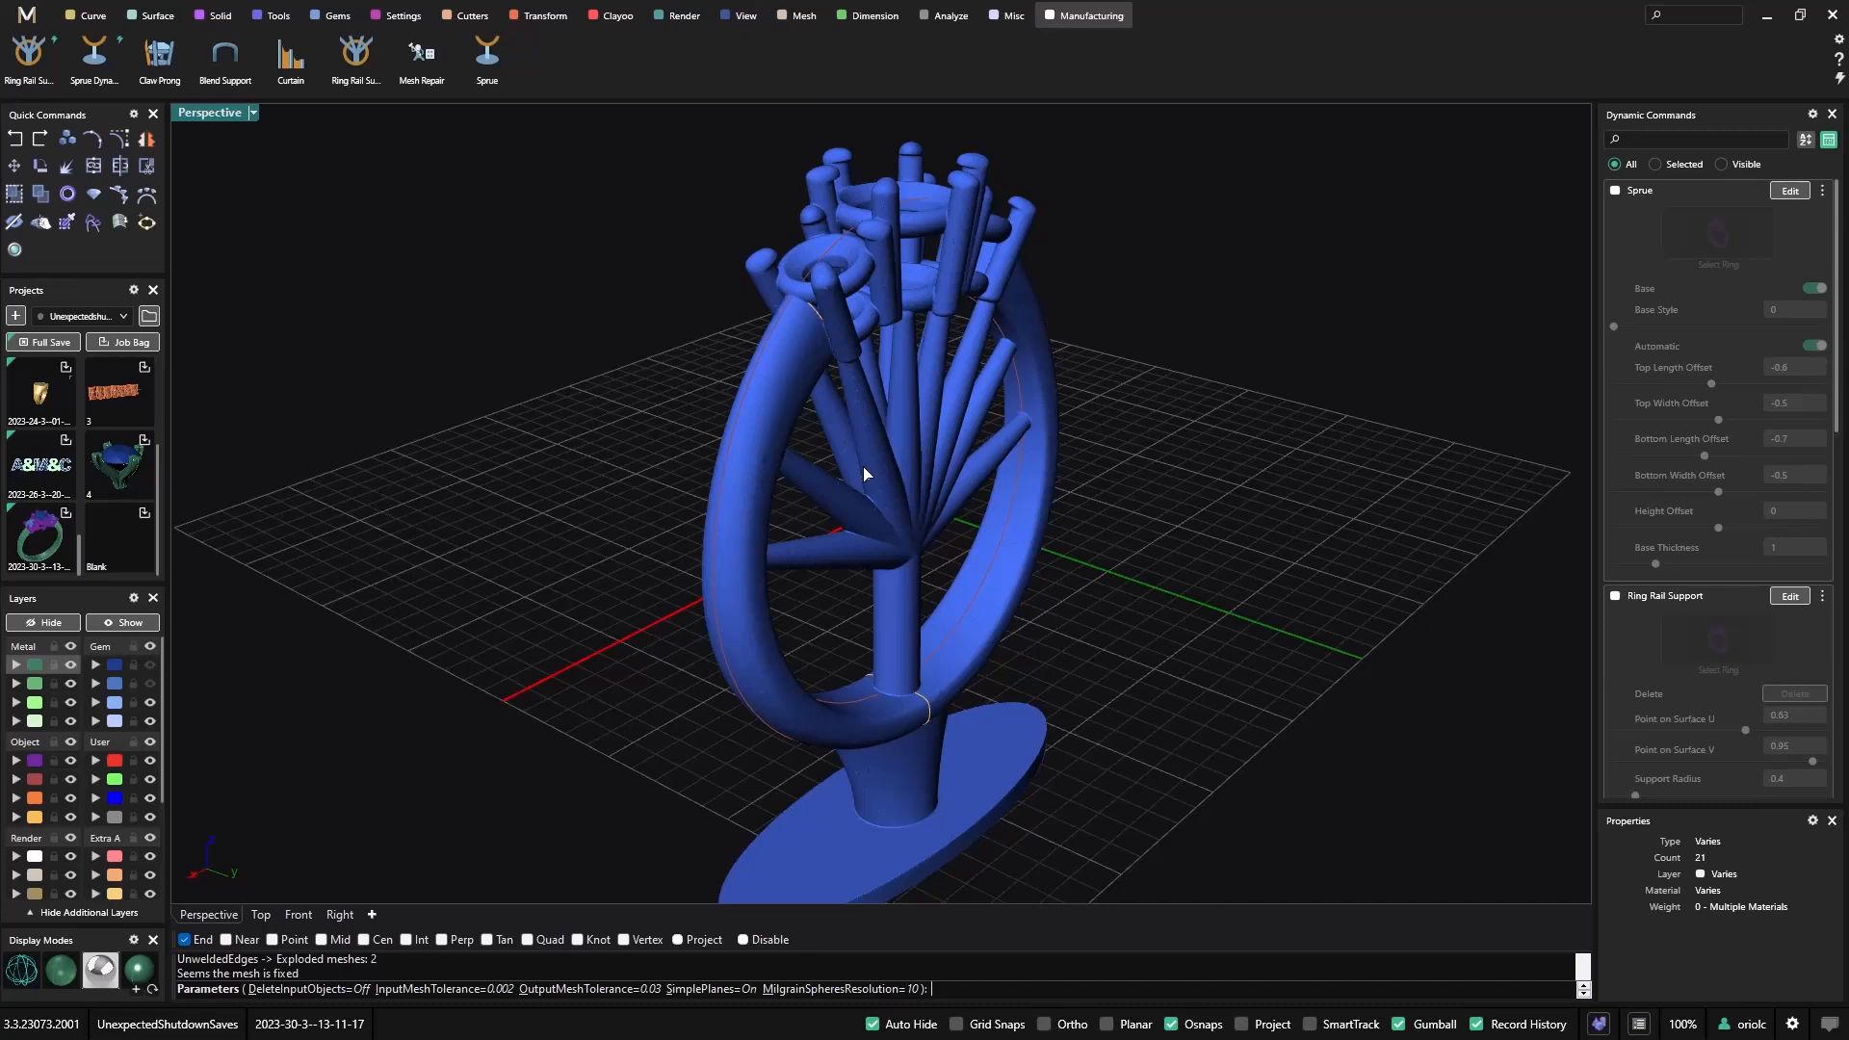
pyautogui.scroll(-2, 863, 467)
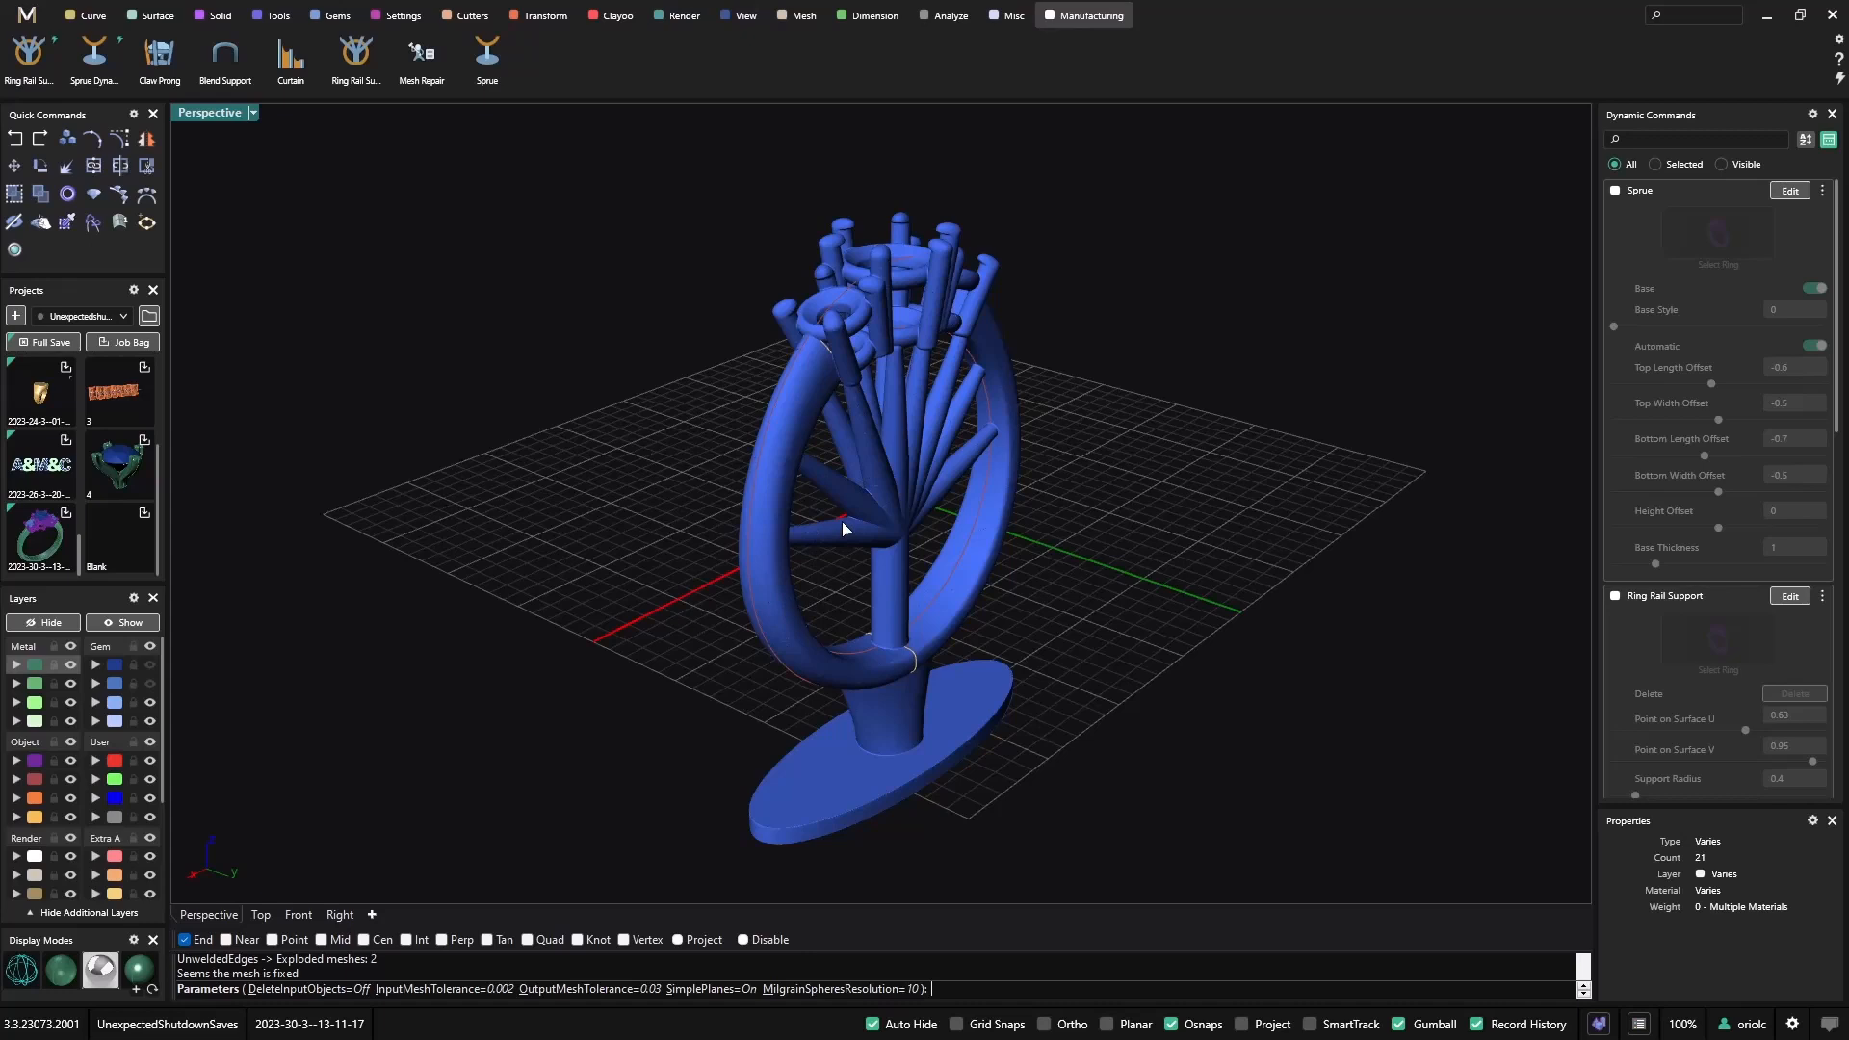
# Set the Mesh Repair output mesh tolerance to 0.02, check the recalculated mesh and accept it.
pyautogui.click(612, 992)
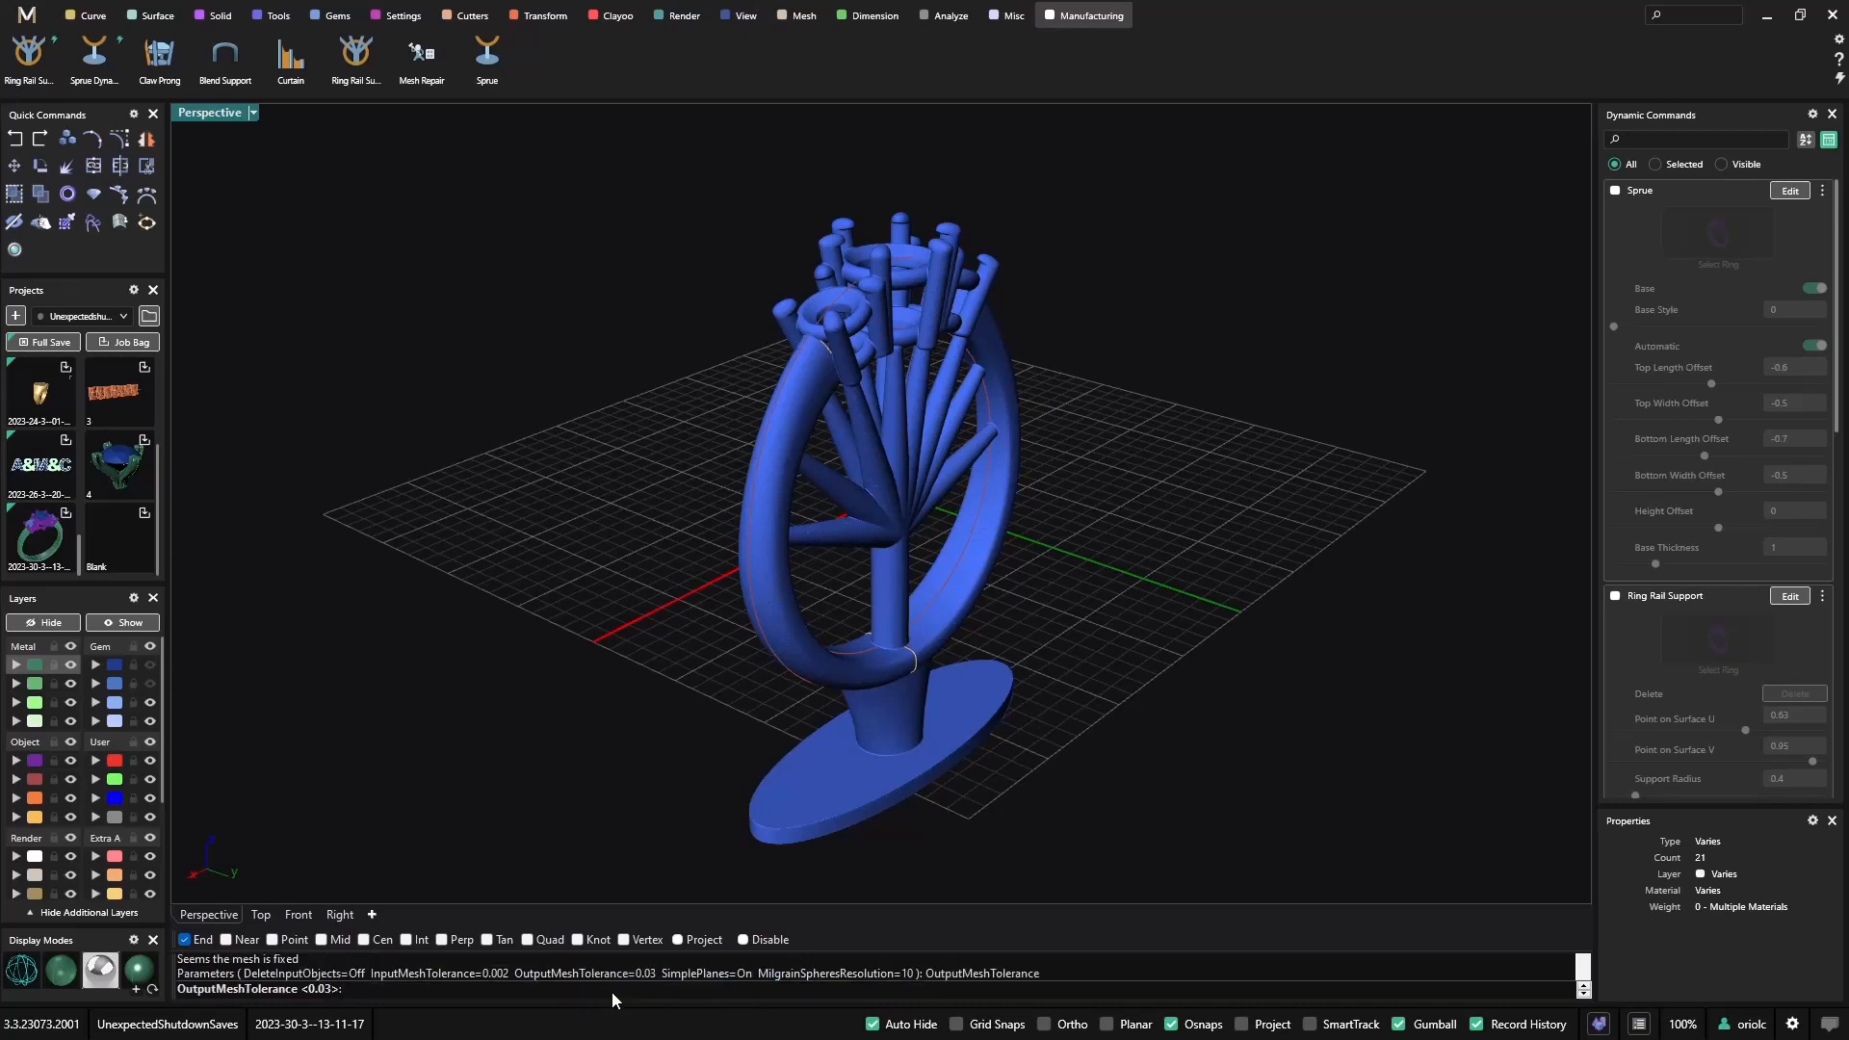
pyautogui.write('0.02')
pyautogui.press('Return')
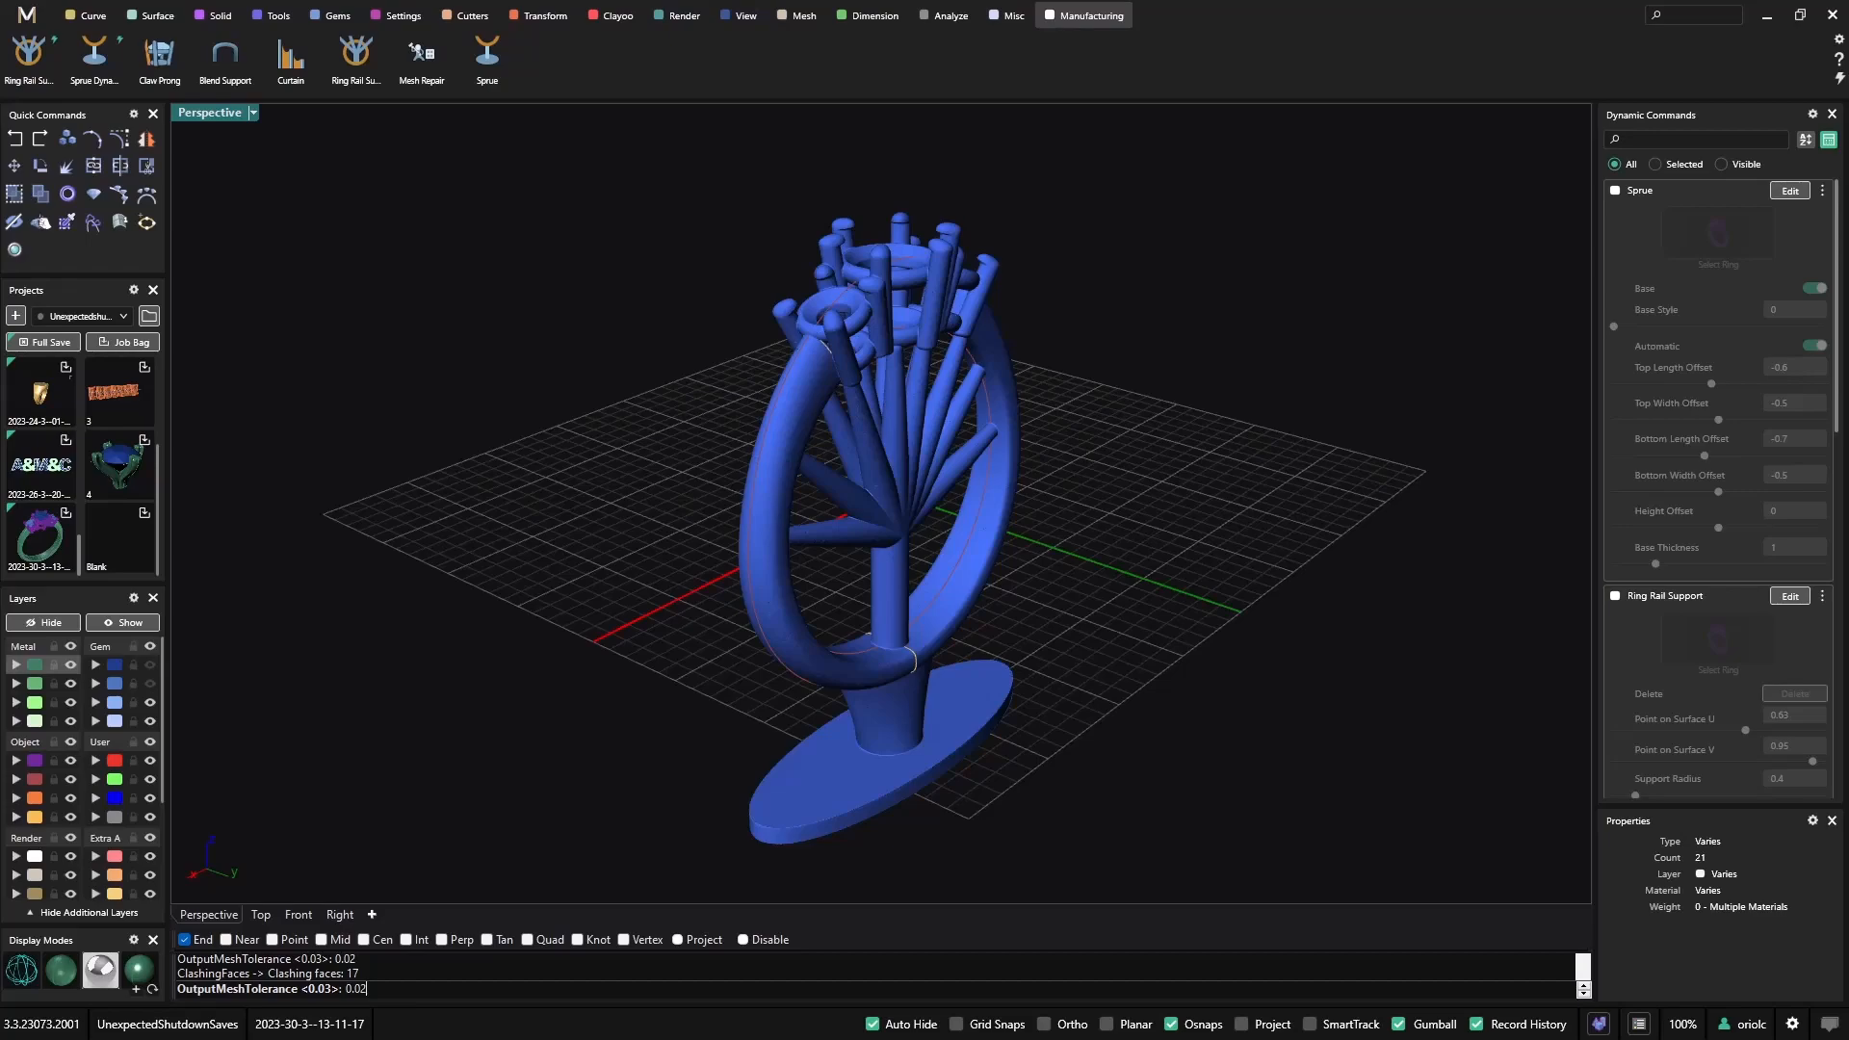
pyautogui.press('Return')
pyautogui.scroll(5, 875, 452)
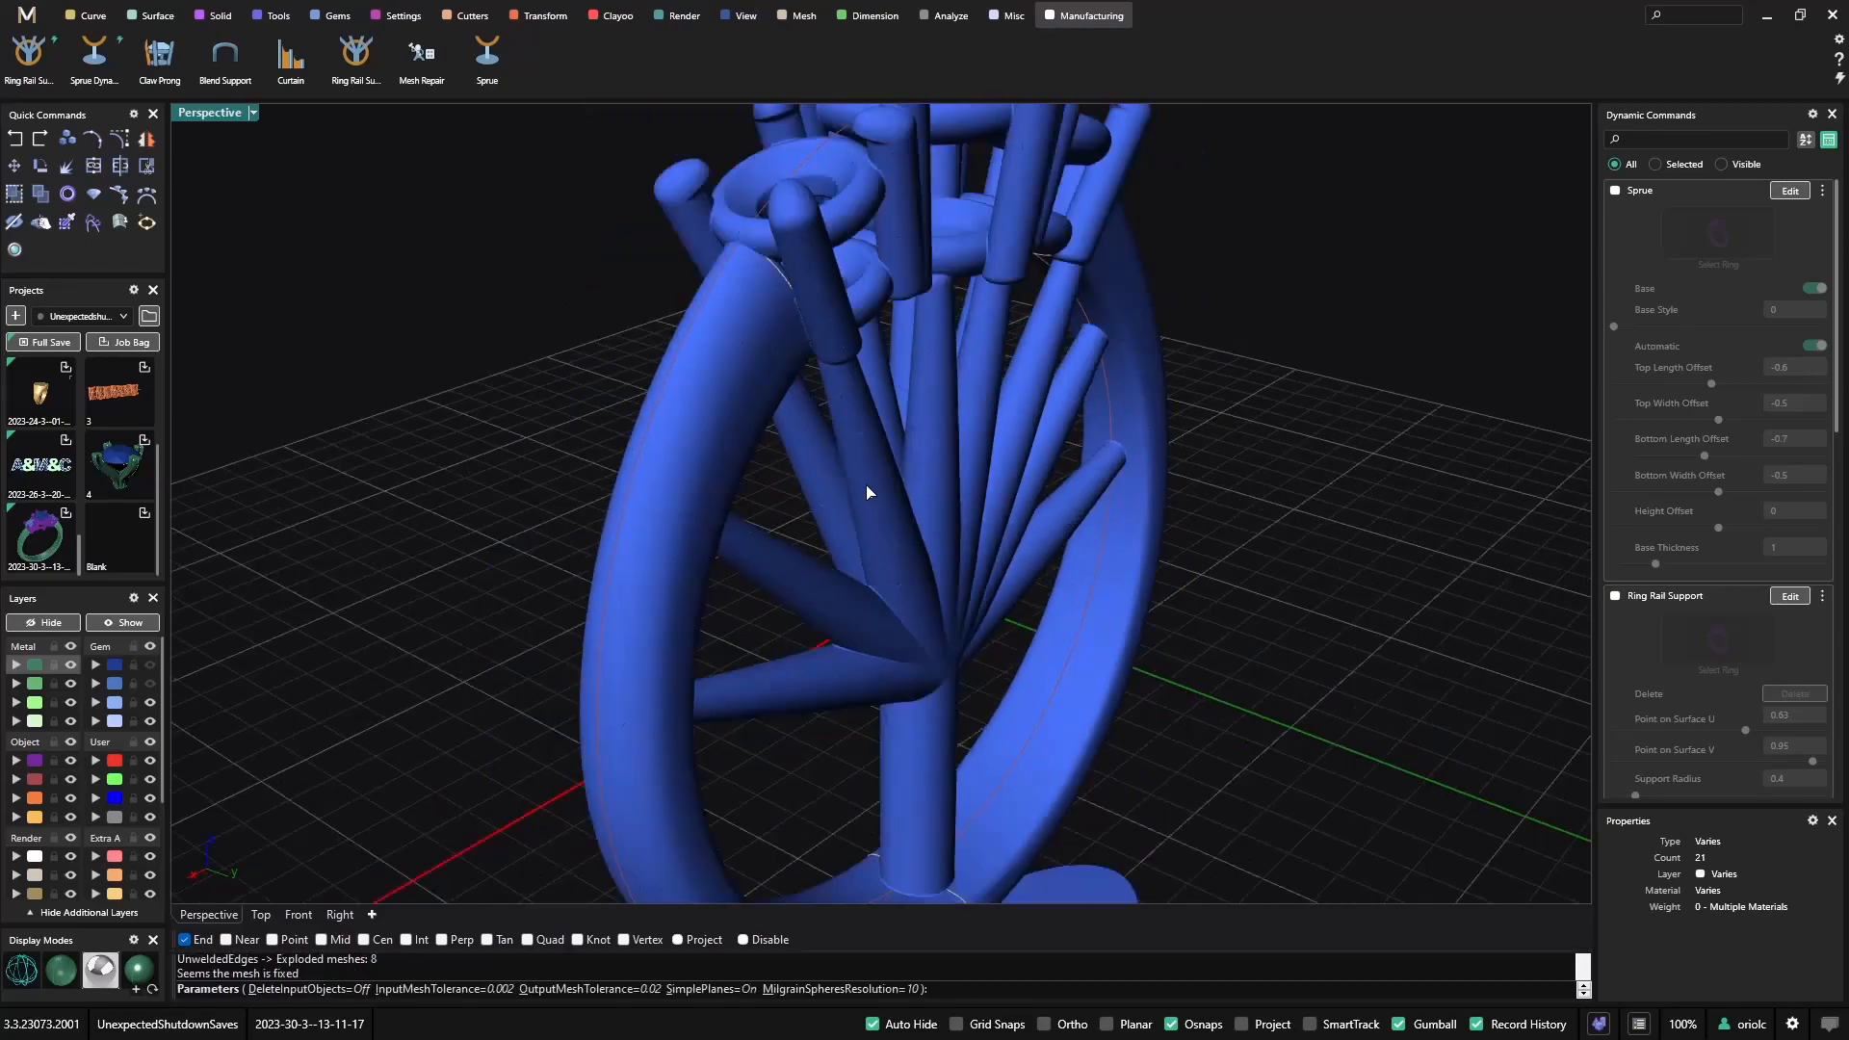
pyautogui.moveTo(802, 472); pyautogui.dragTo(837, 507, button='right')
pyautogui.scroll(-4, 983, 509)
pyautogui.press('Return')
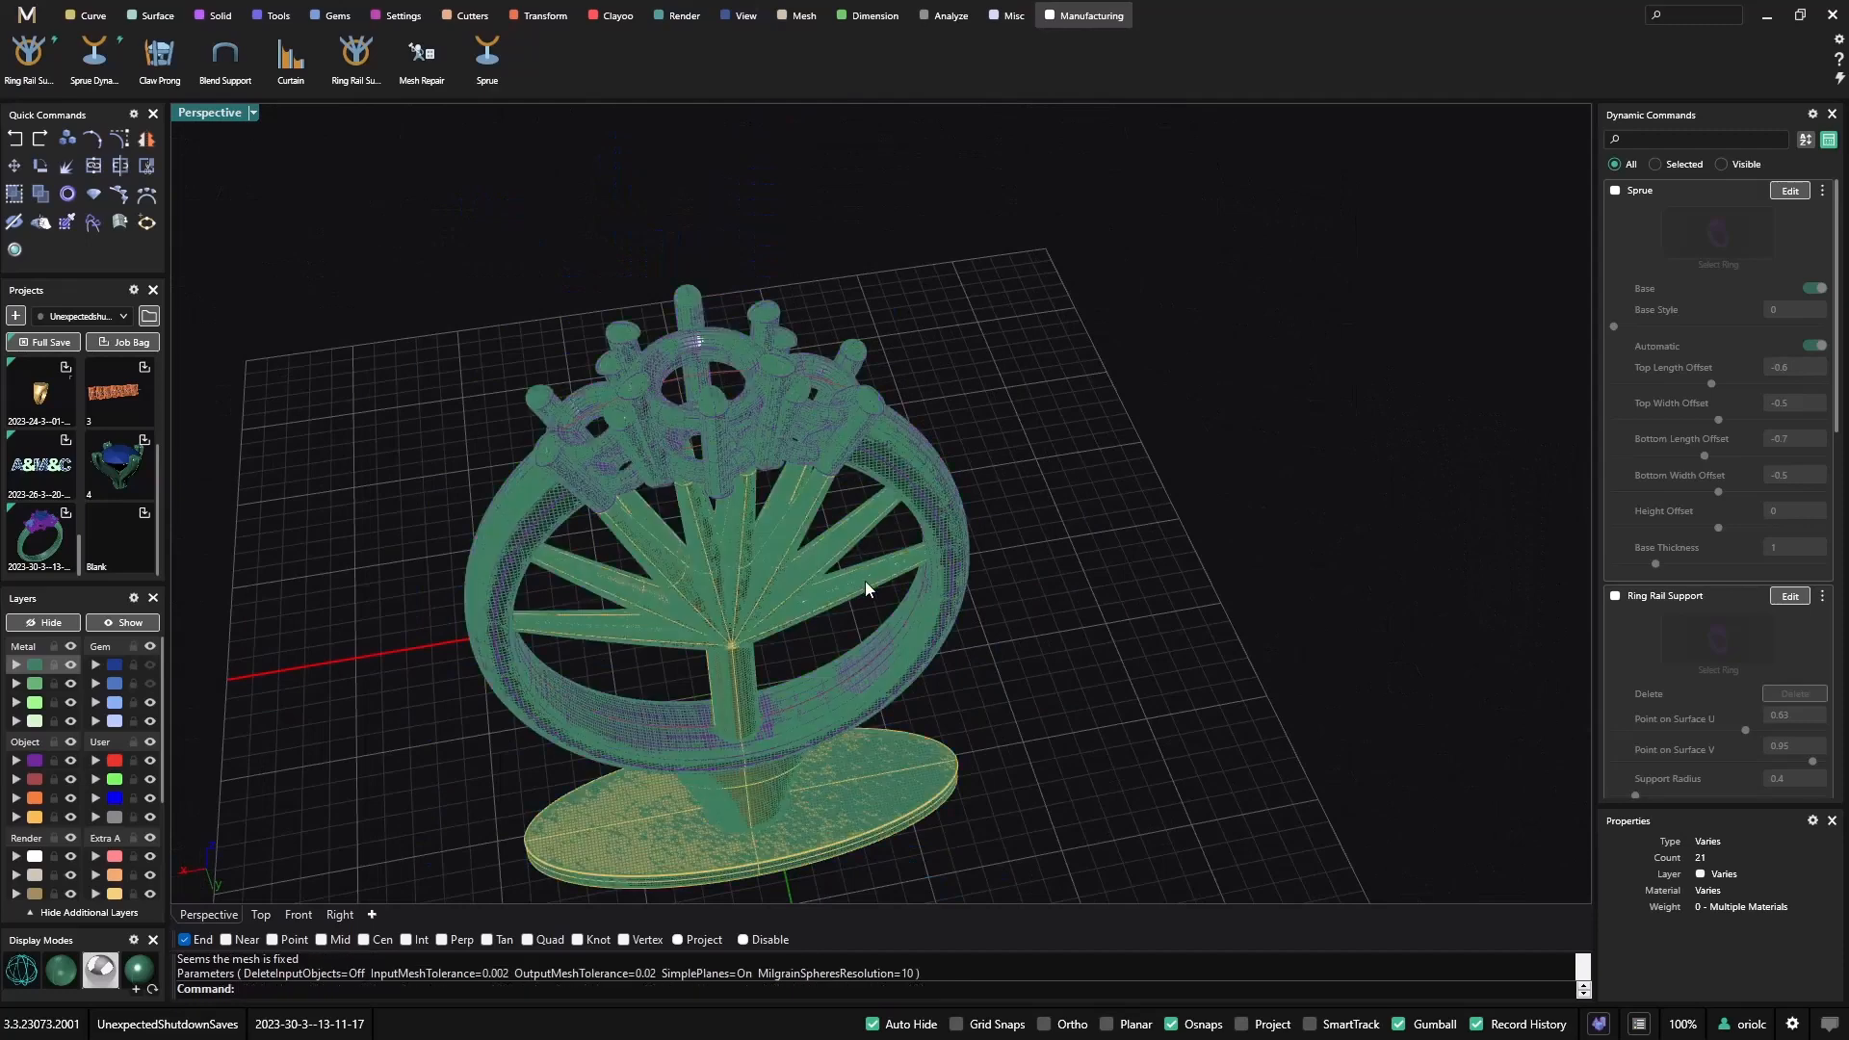
# Move the repaired mesh sideways along the Y axis, clear of the original ring and sprue, and deselect it.
pyautogui.moveTo(865, 581); pyautogui.dragTo(1059, 521, button='right')
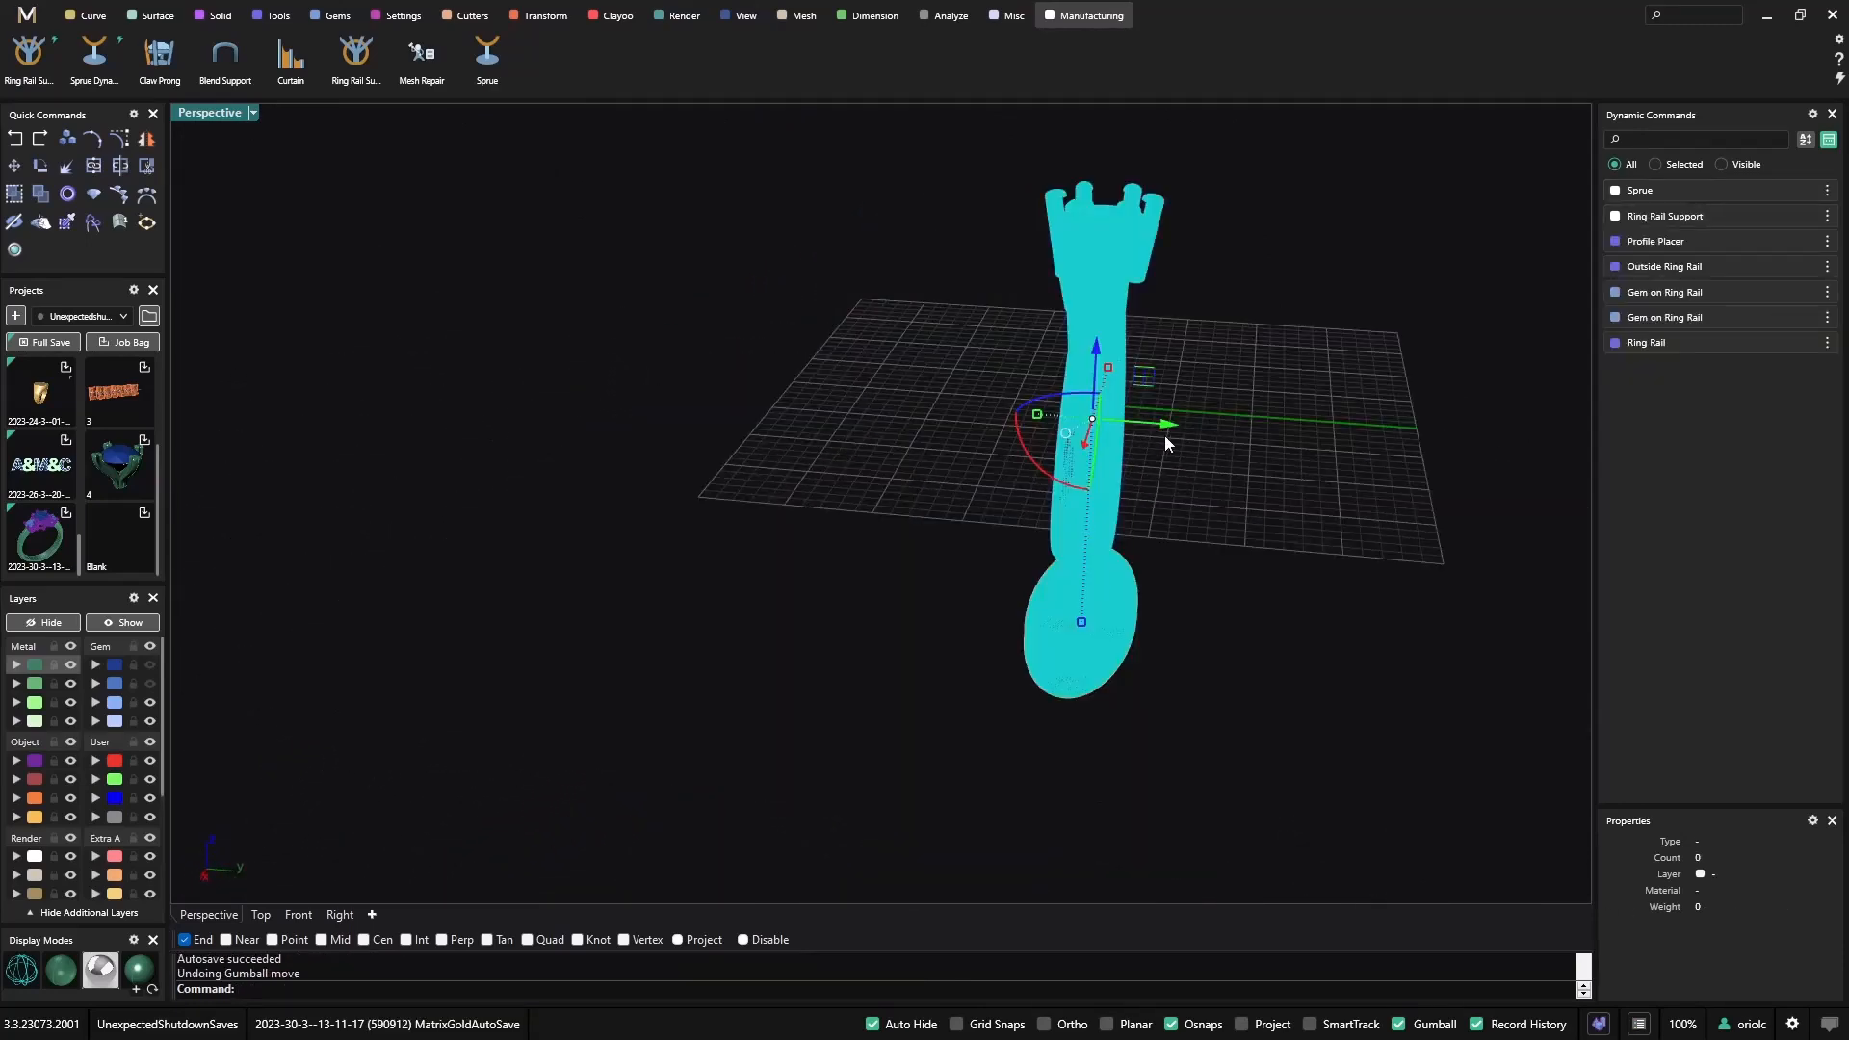
pyautogui.moveTo(1164, 435); pyautogui.dragTo(991, 395)
pyautogui.click(1334, 468)
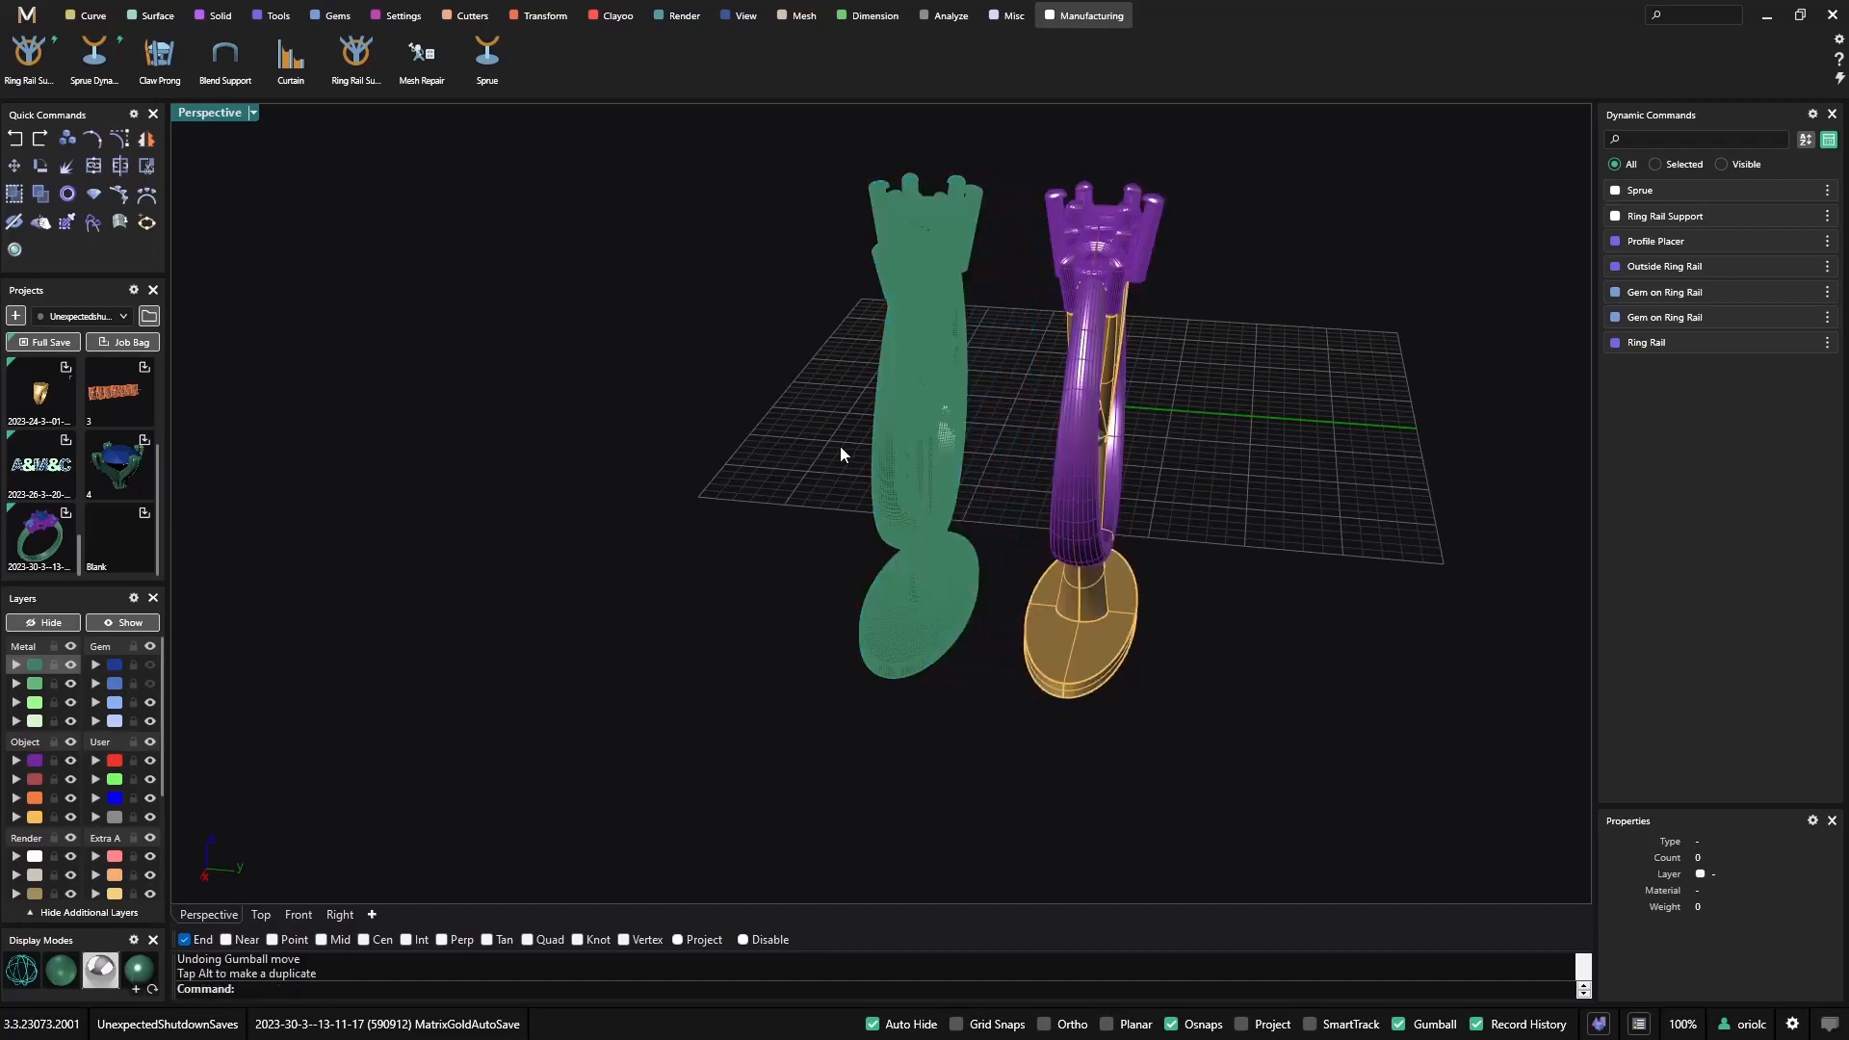
# Reduce the repaired mesh's polygon count by 60 percent with ReduceMesh and inspect the simplified mesh beside the original ring.
pyautogui.scroll(5, 886, 472)
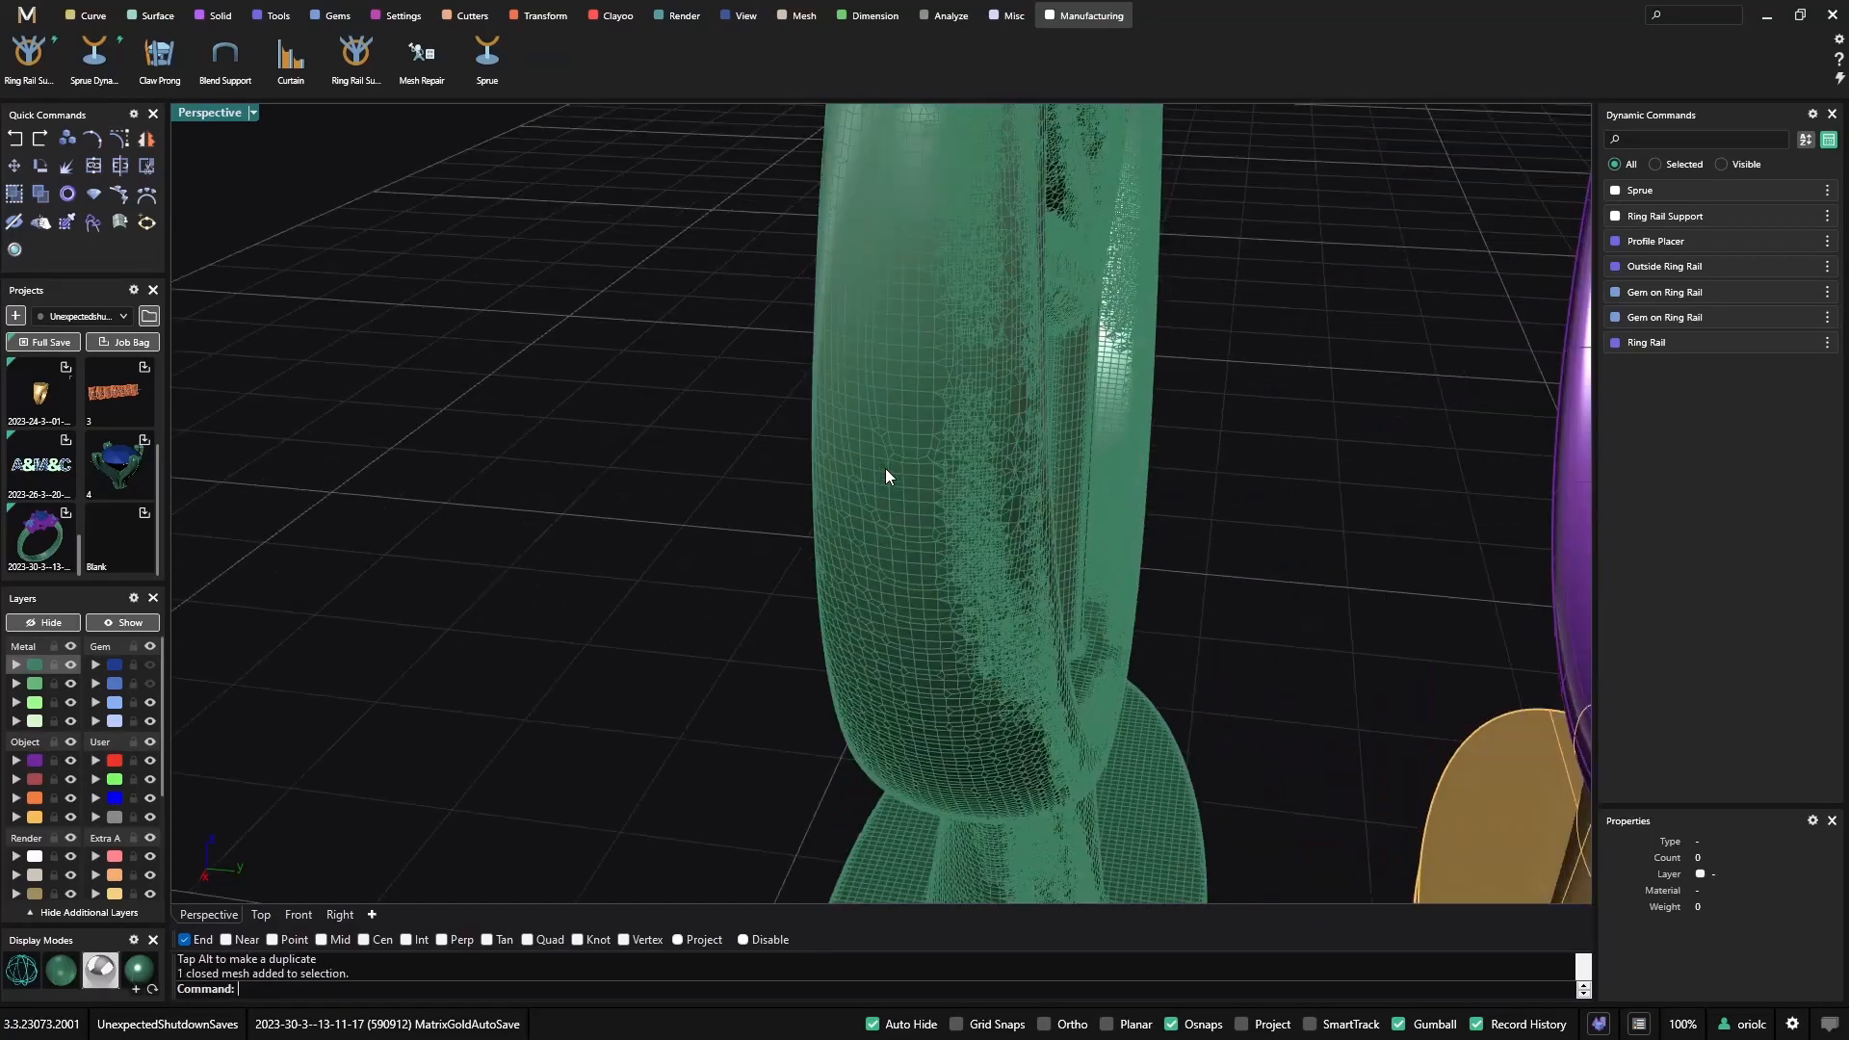
pyautogui.scroll(-1, 886, 472)
pyautogui.moveTo(886, 472); pyautogui.dragTo(856, 550, button='right')
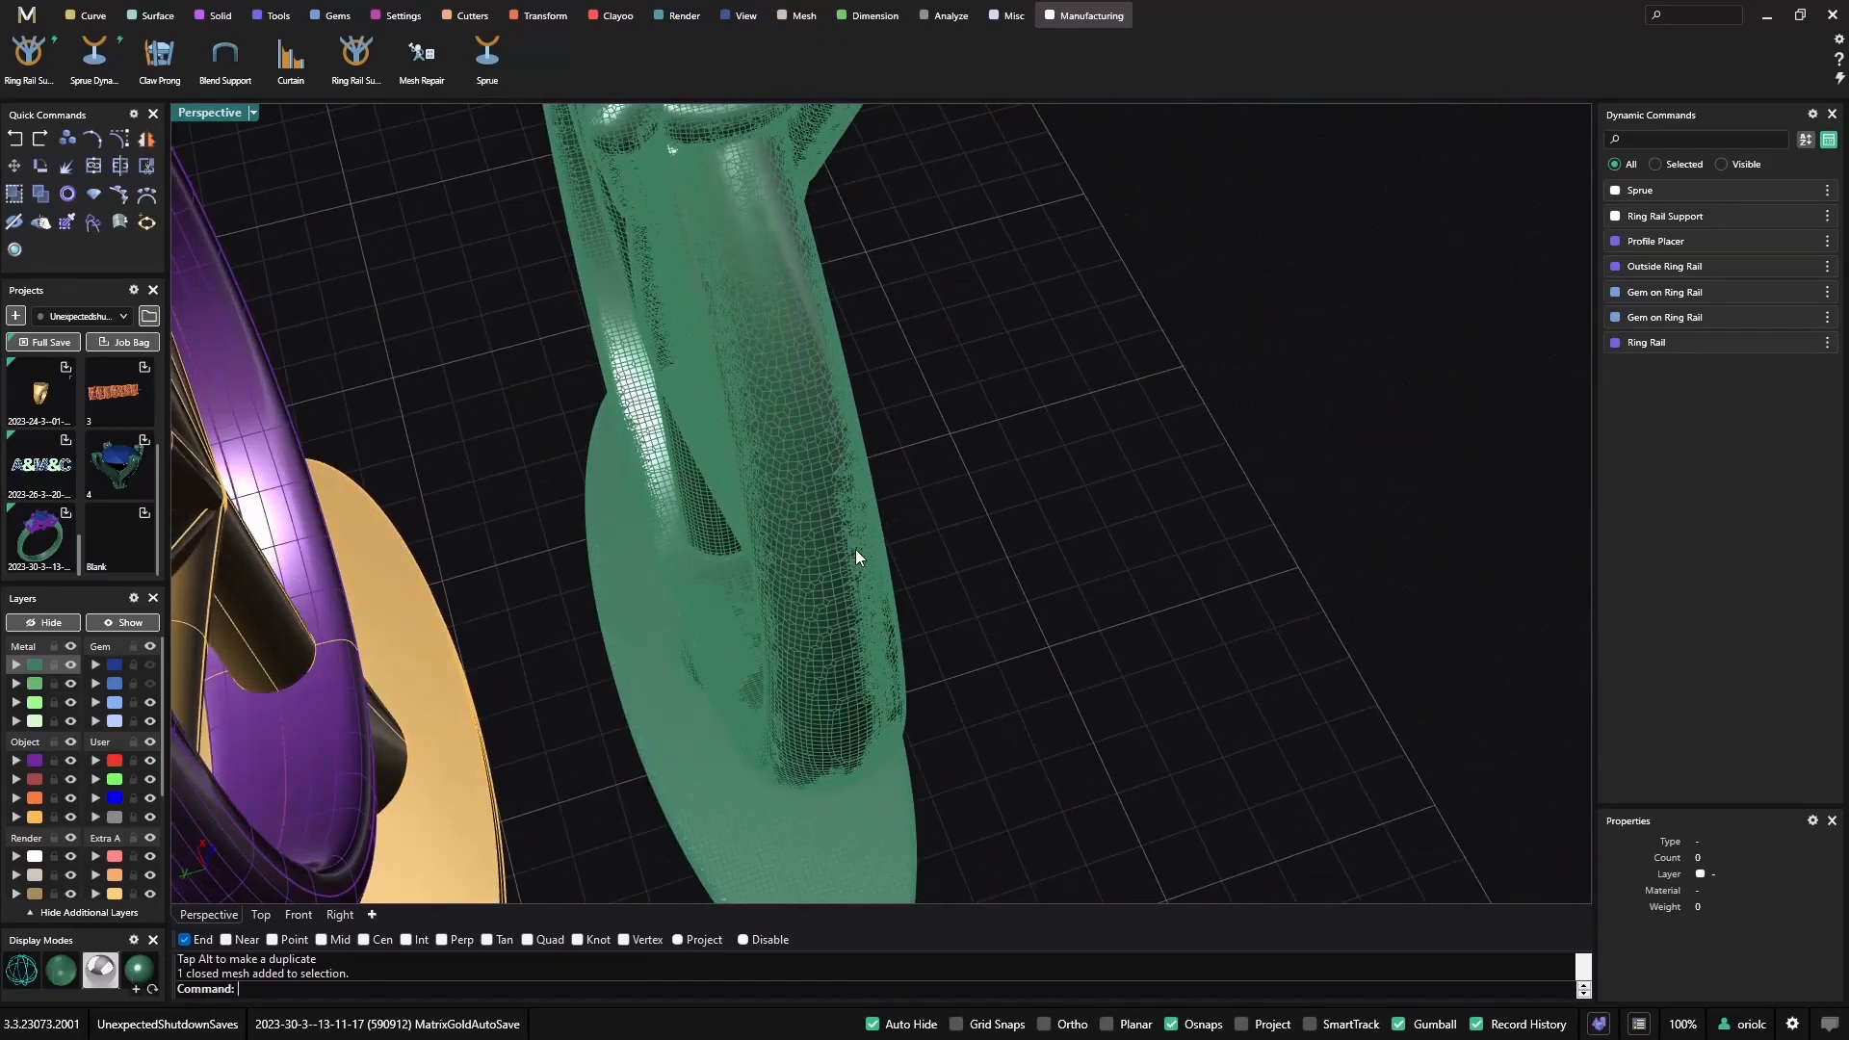
pyautogui.write('ReduceMesh')
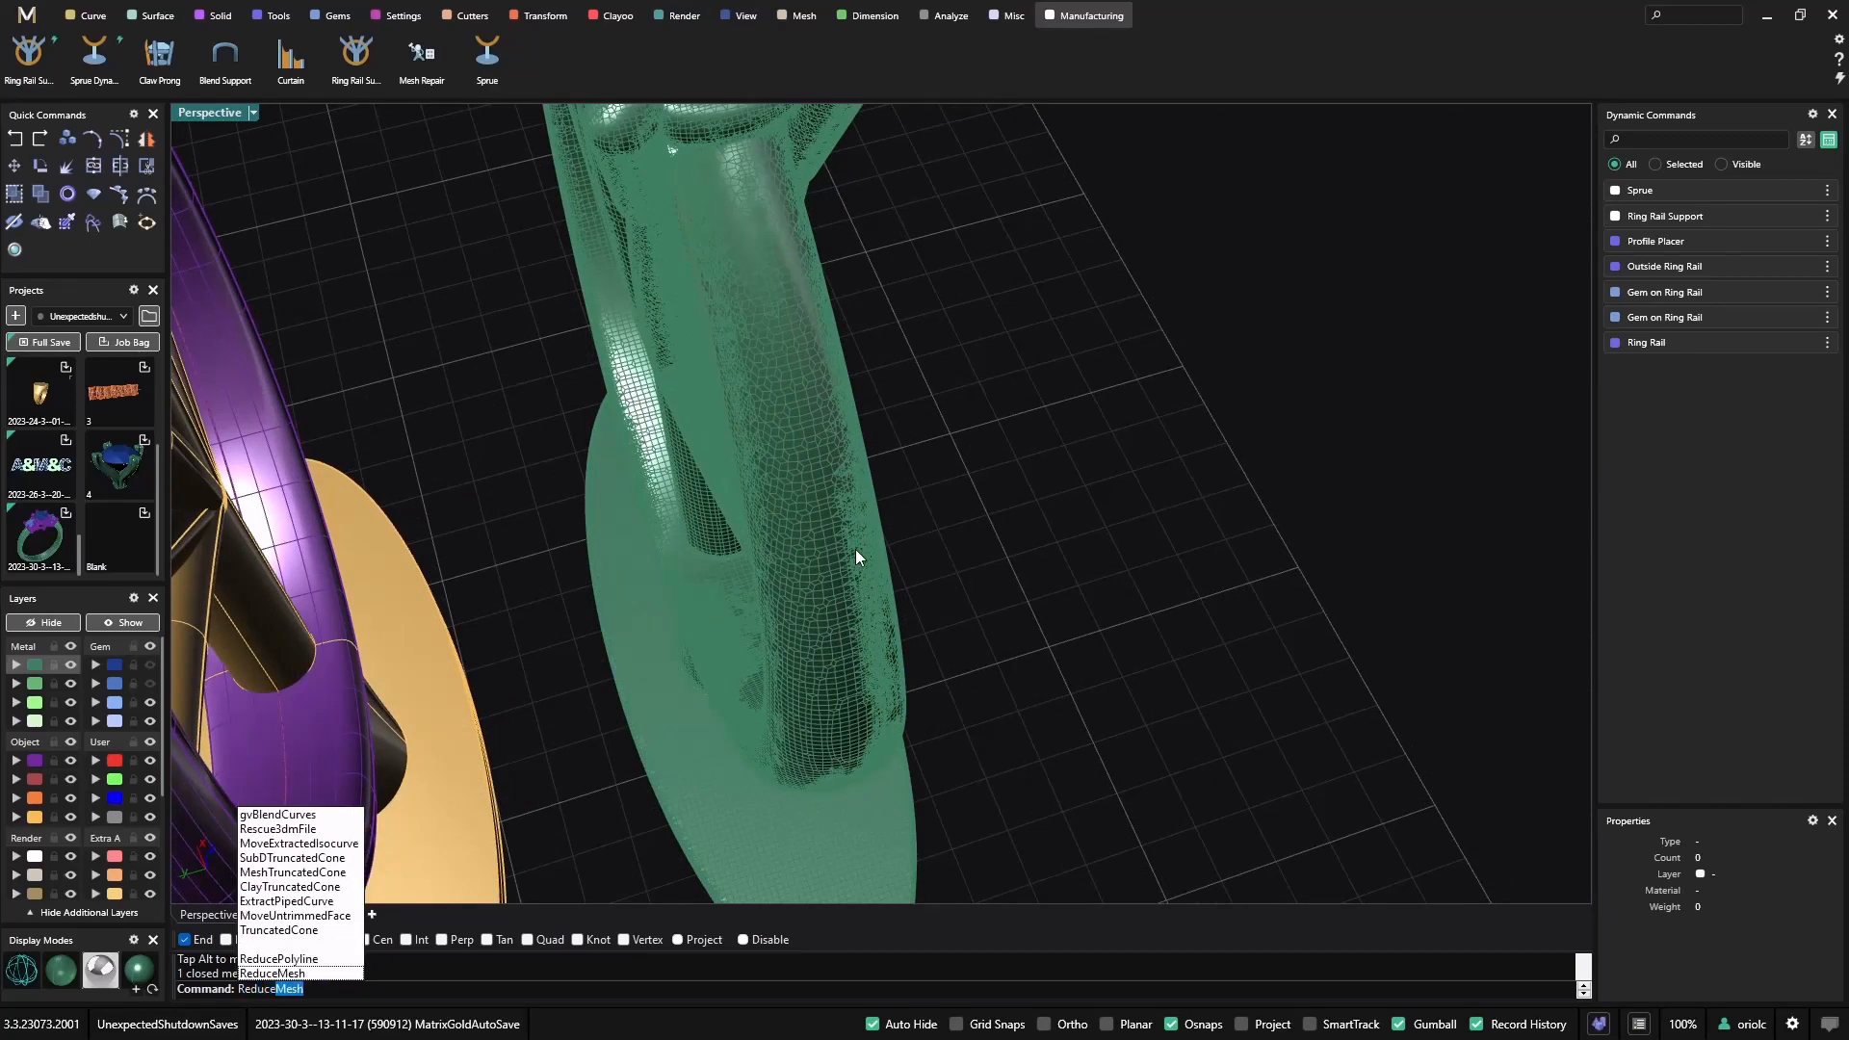
pyautogui.press('Return')
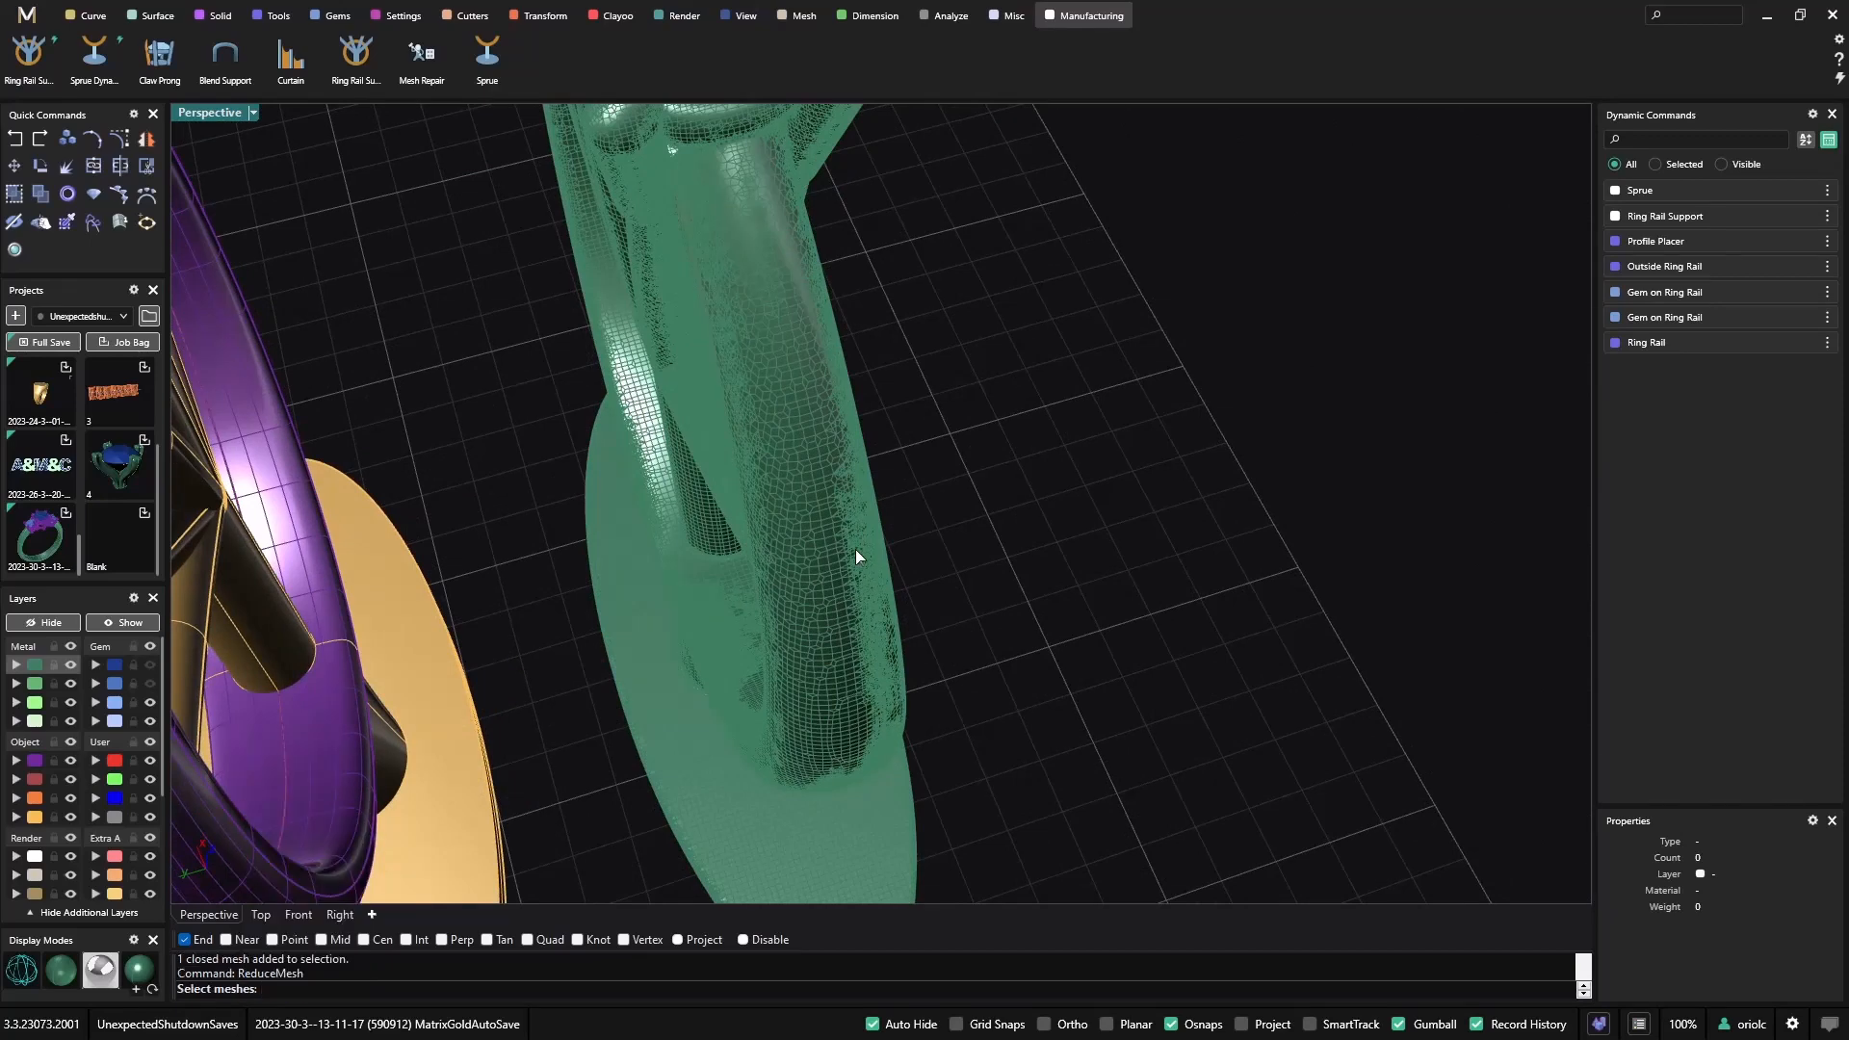
pyautogui.click(855, 548)
pyautogui.press('Return')
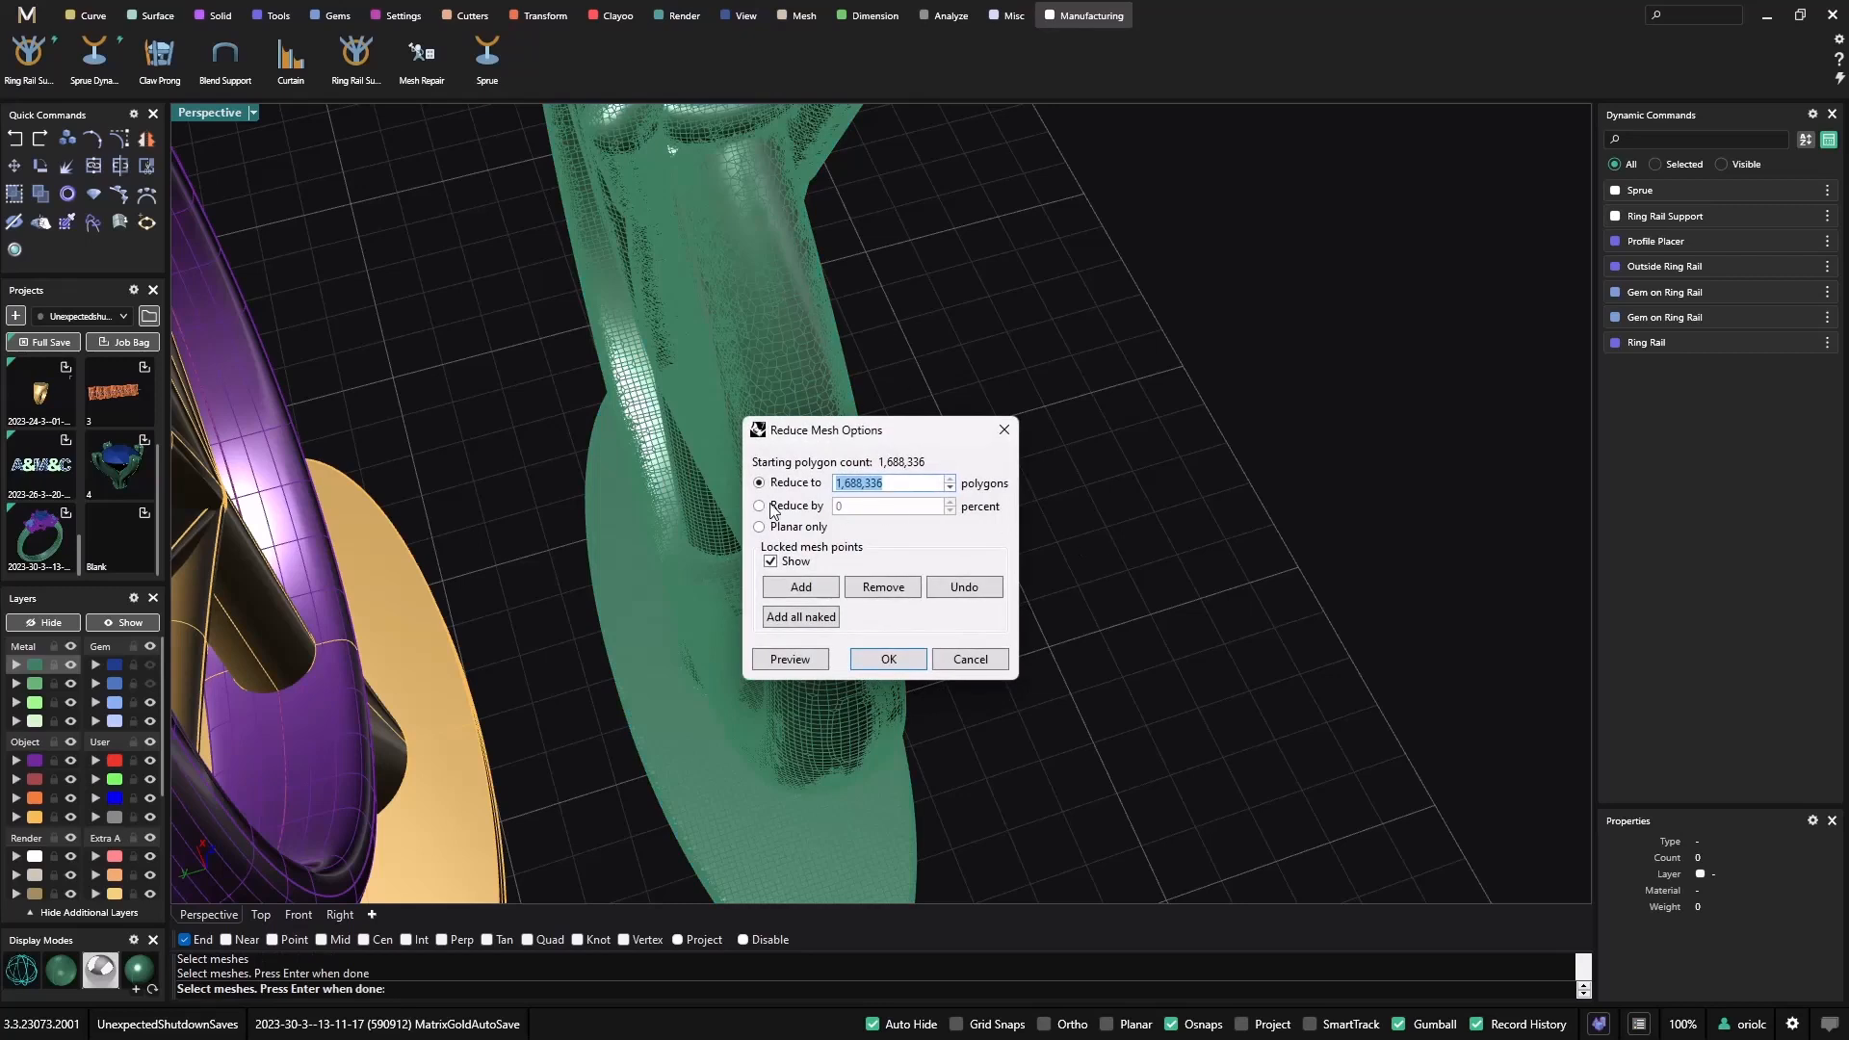
pyautogui.click(760, 506)
pyautogui.click(880, 507)
pyautogui.doubleClick(881, 508)
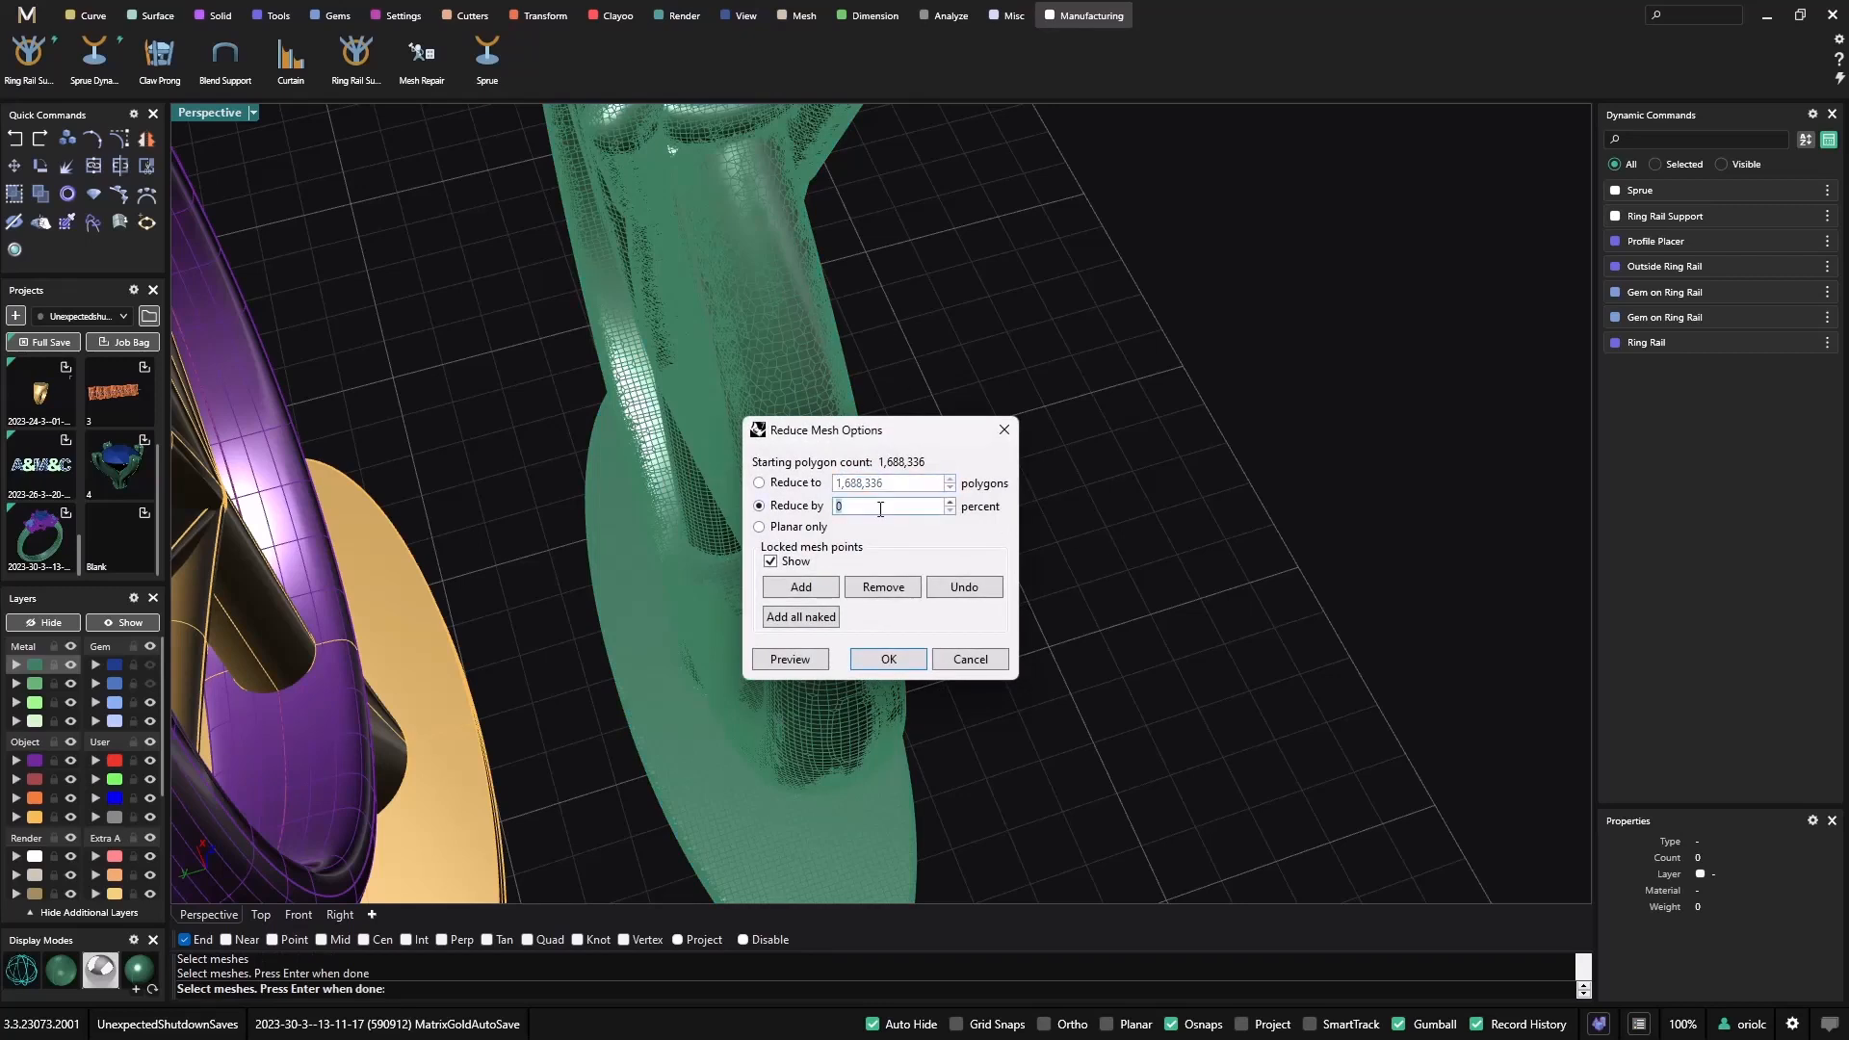
pyautogui.press('Return')
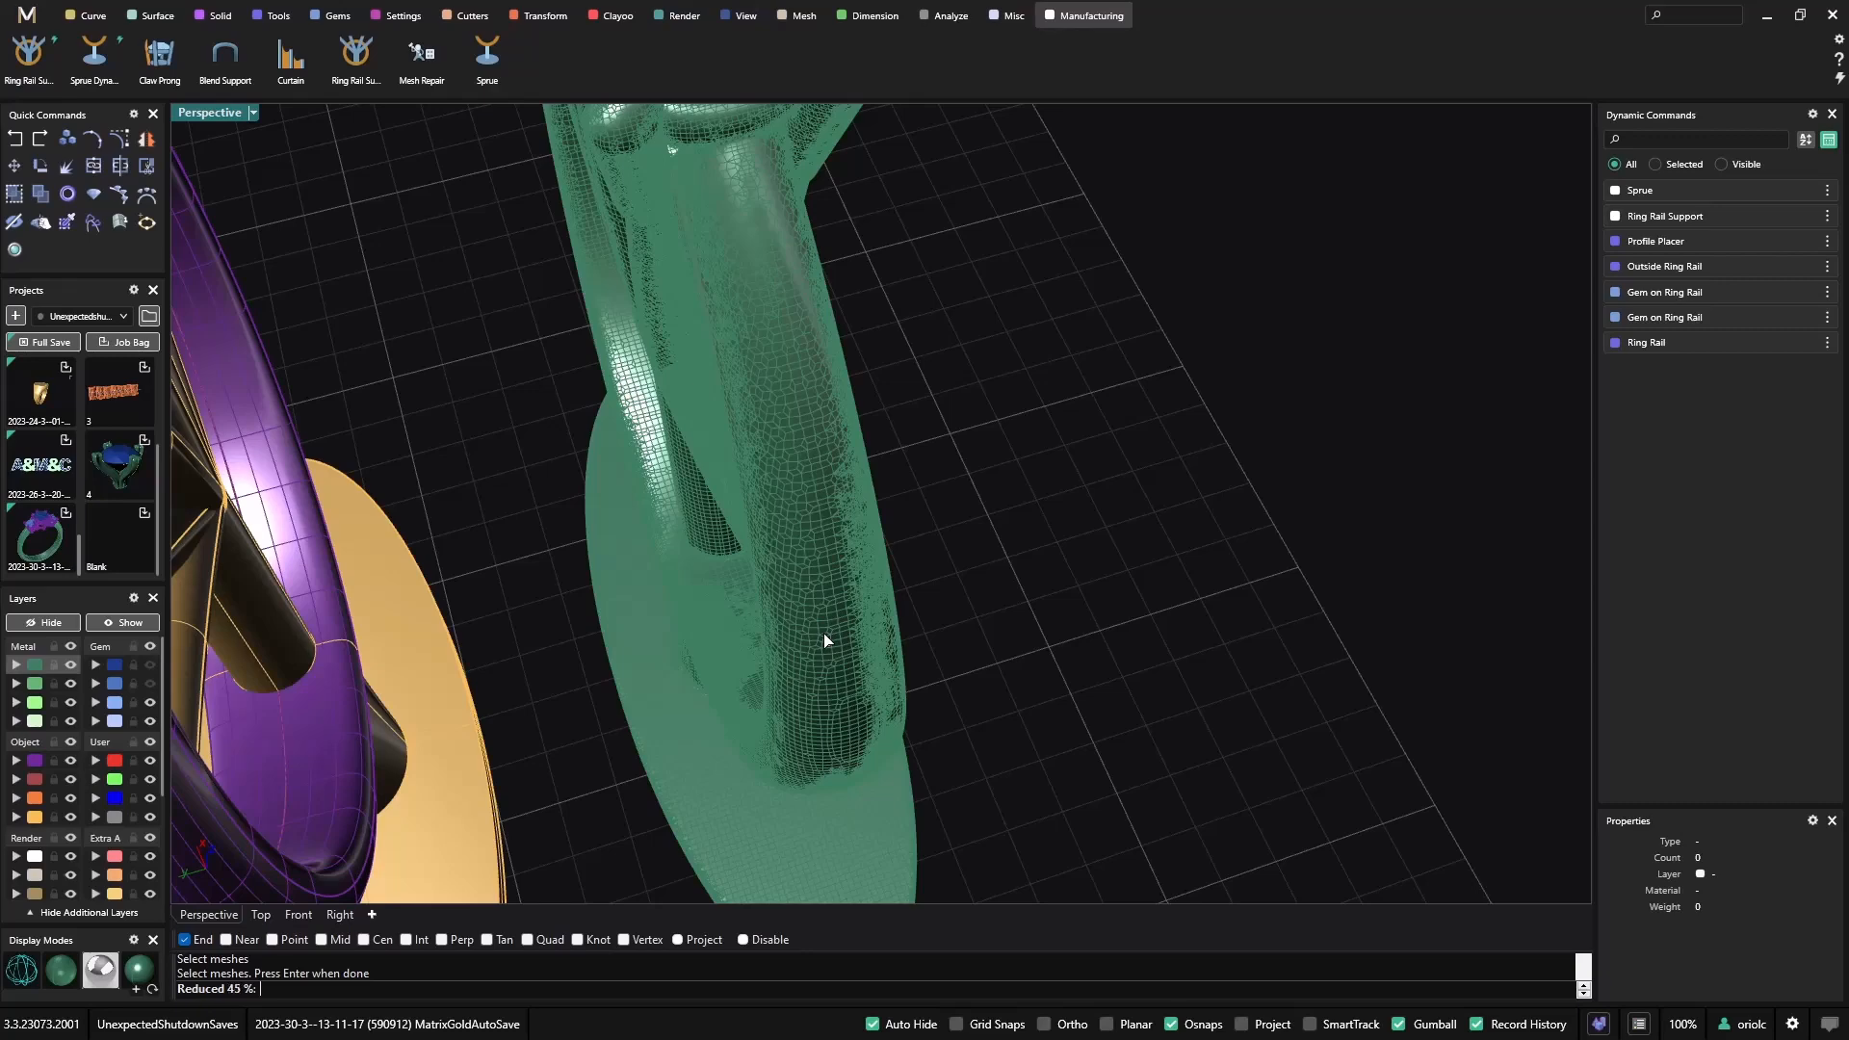
pyautogui.moveTo(867, 680); pyautogui.dragTo(828, 724, button='right')
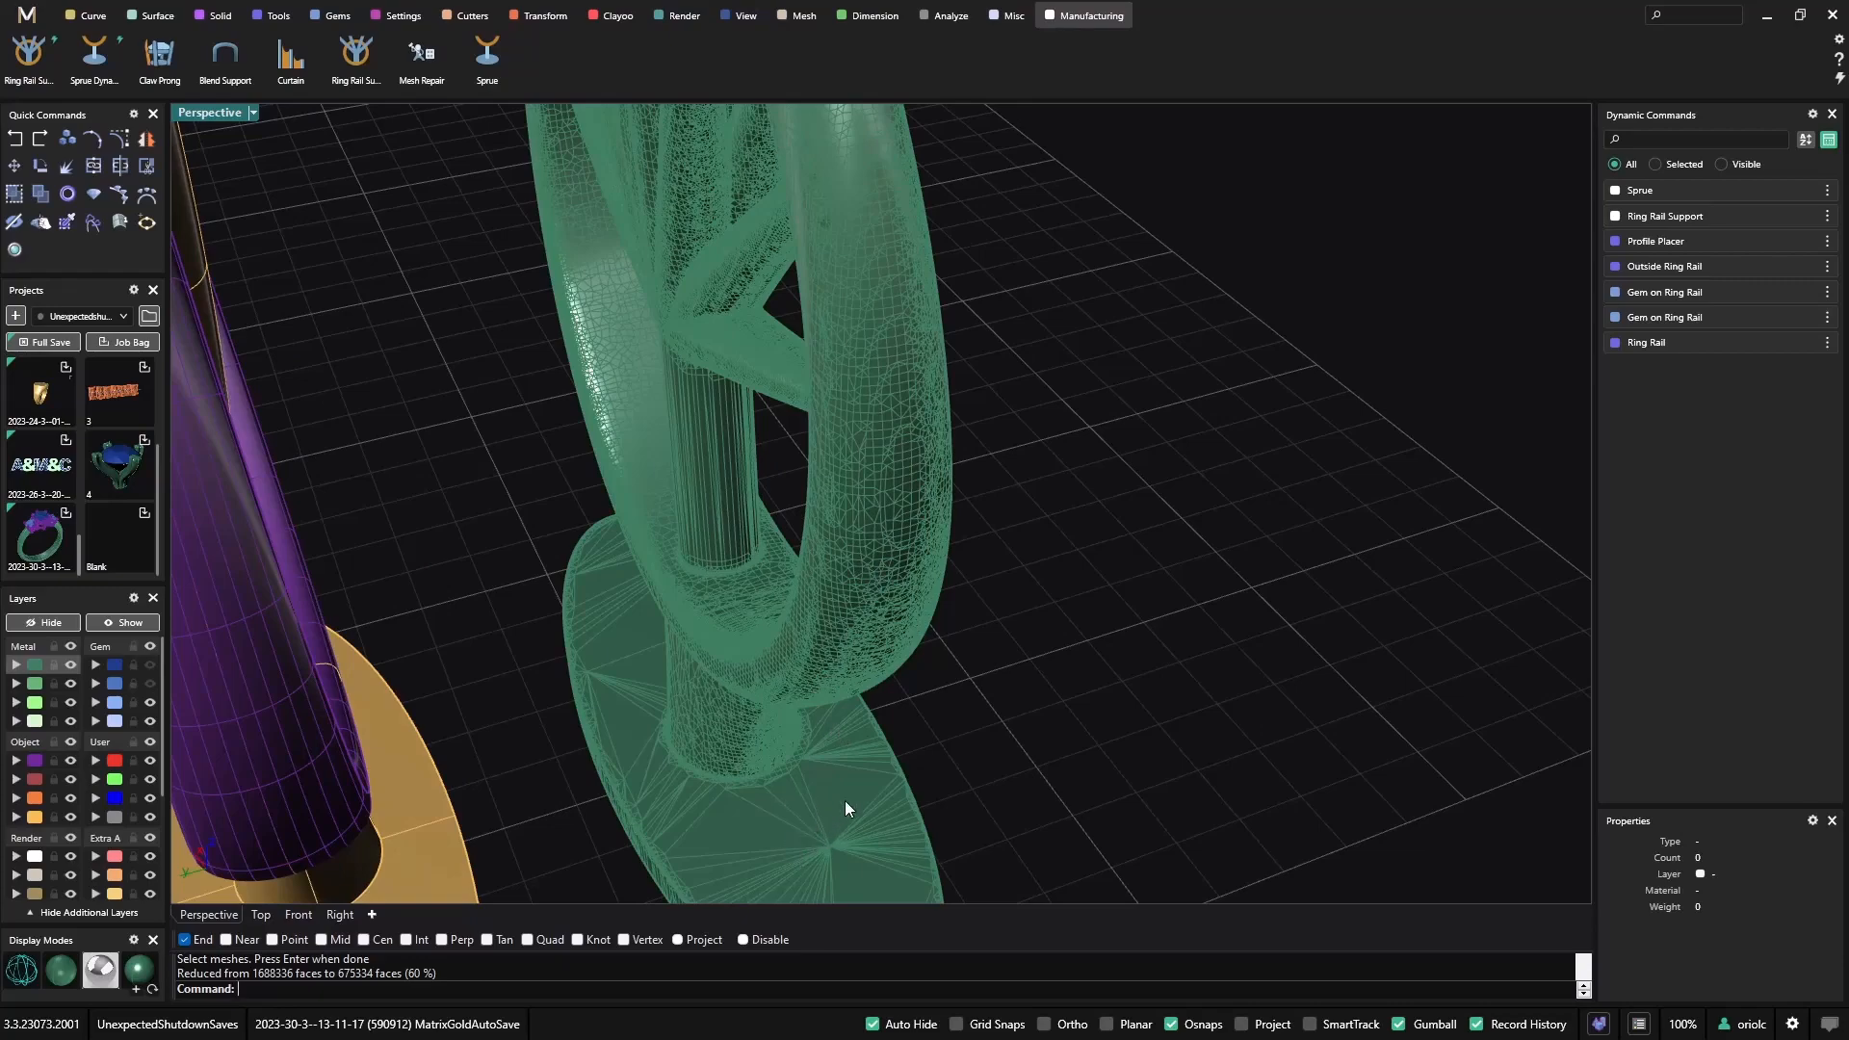
pyautogui.moveTo(845, 800); pyautogui.dragTo(838, 718, button='right')
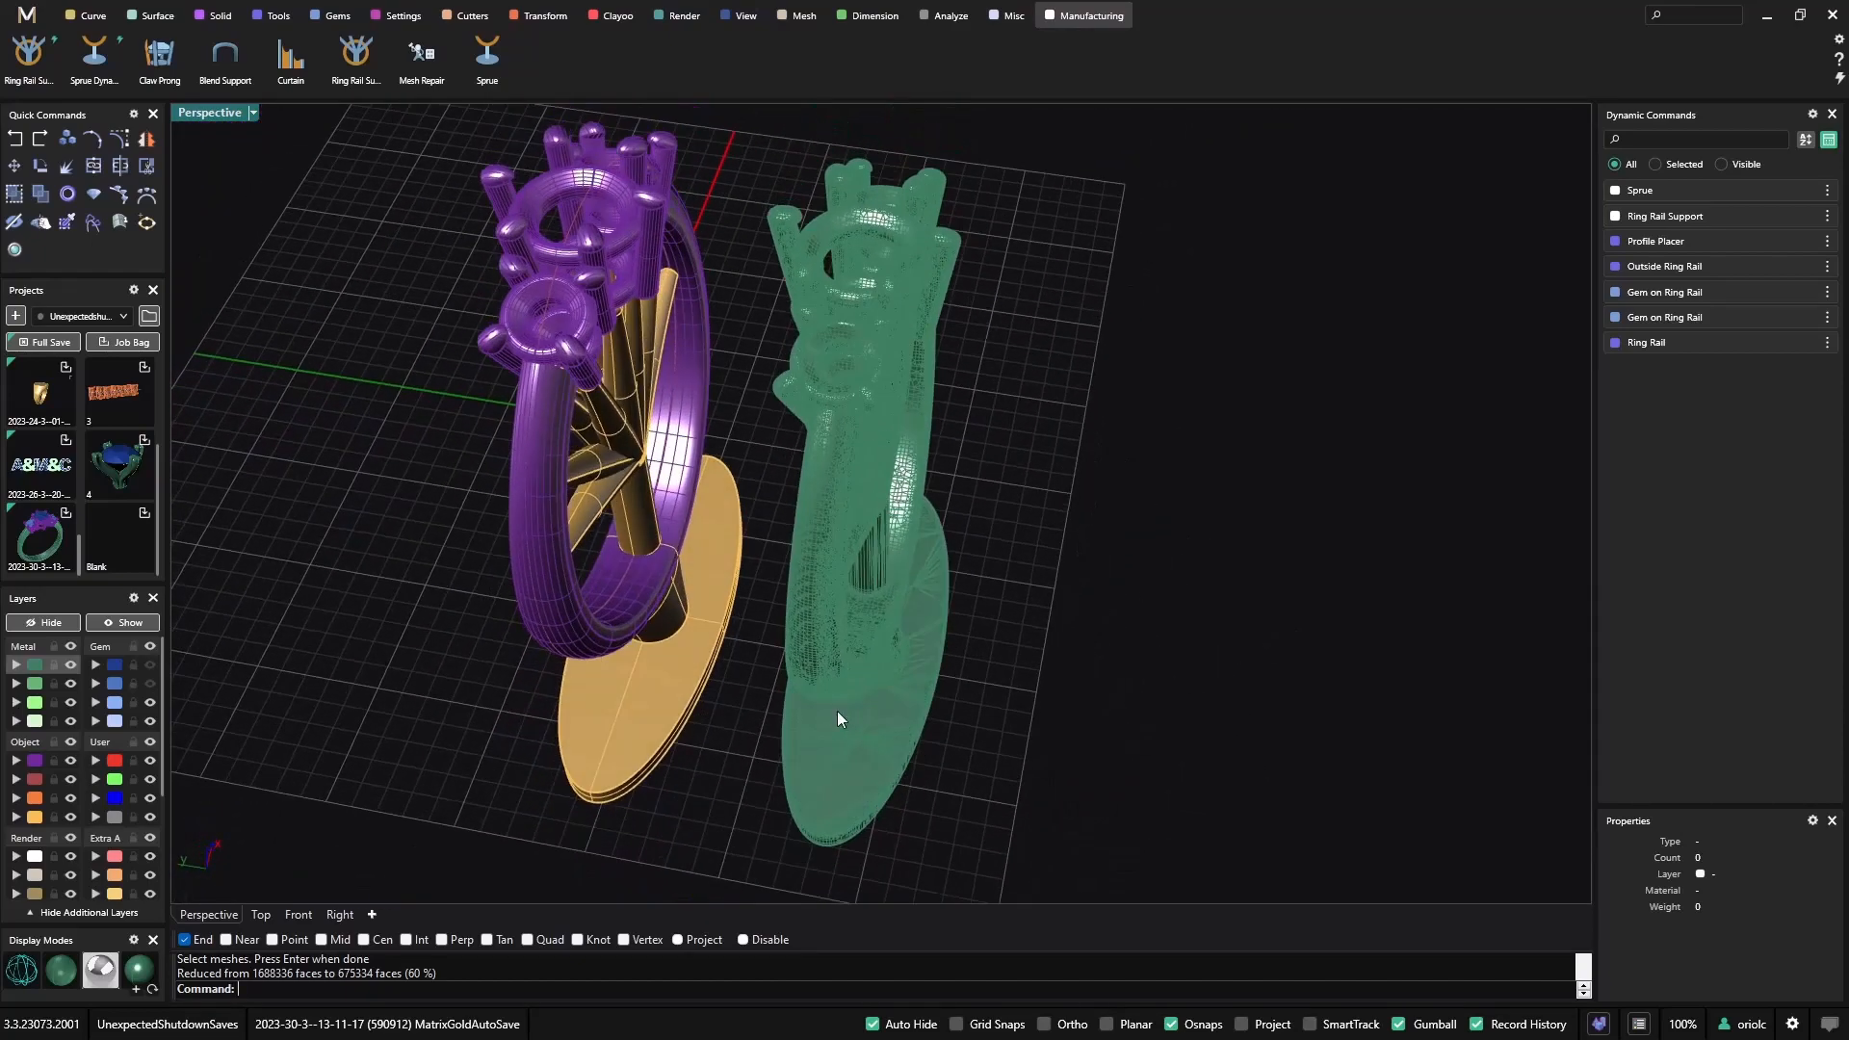
pyautogui.moveTo(1008, 651); pyautogui.dragTo(943, 612, button='right')
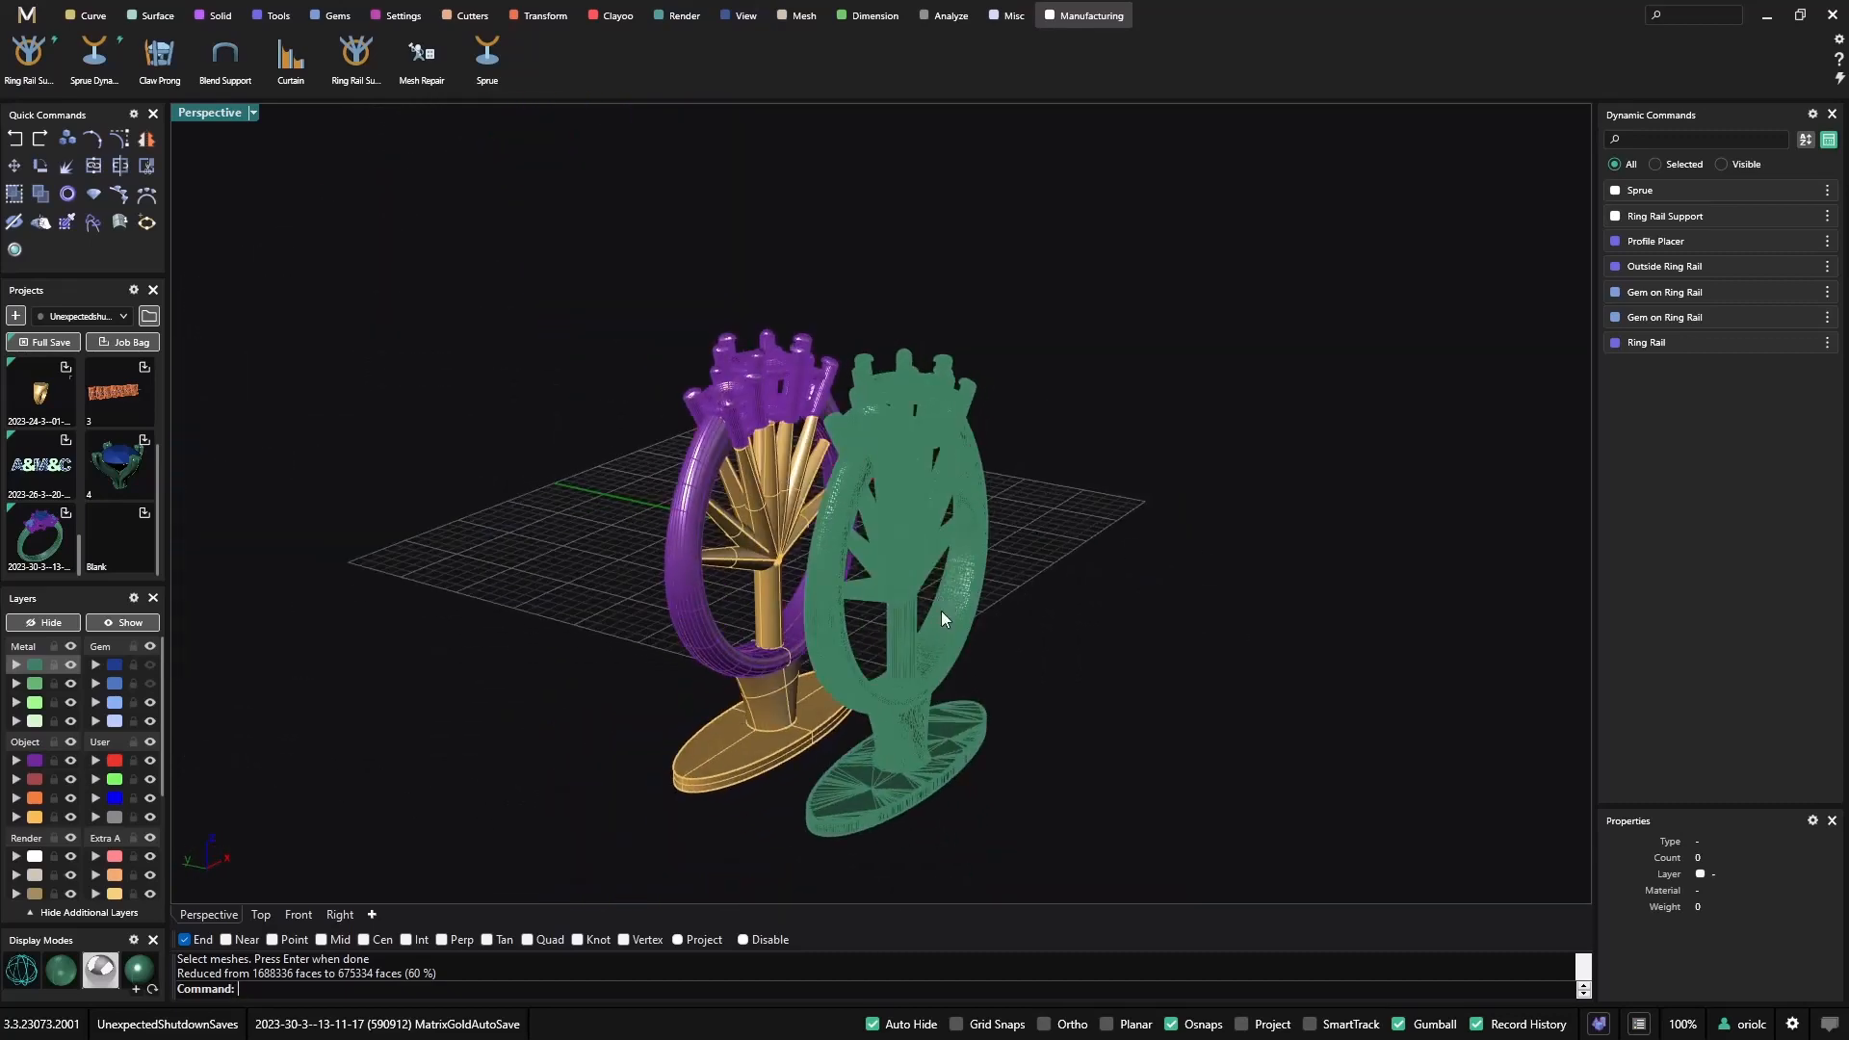